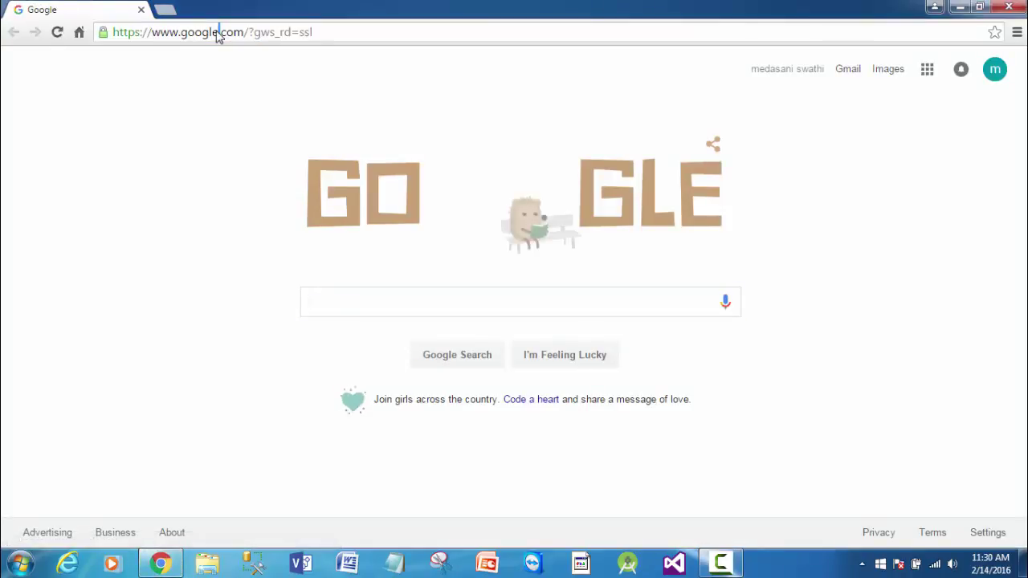
- Load the OpenOffice website in Chrome and go to its download page
{"action": "left_click", "coordinate": [217, 33]}
{"action": "type", "text": "www.op"}
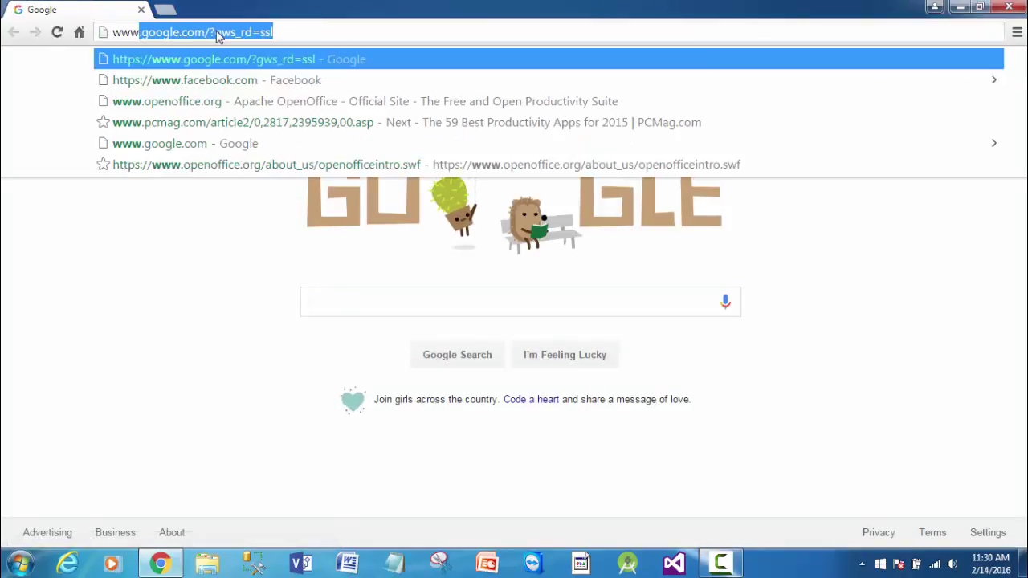
{"action": "type", "text": "en"}
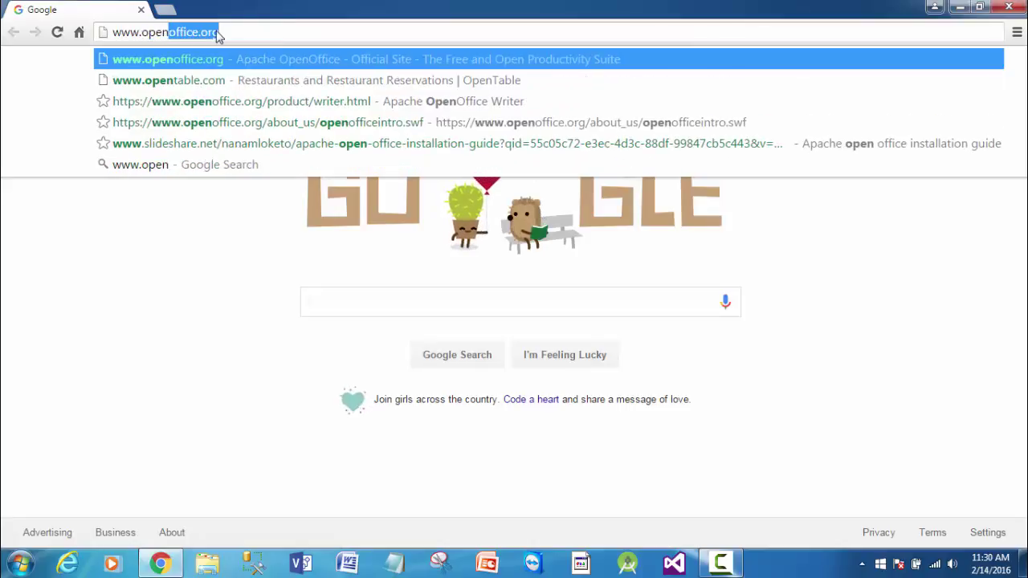
{"action": "key", "text": "Return"}
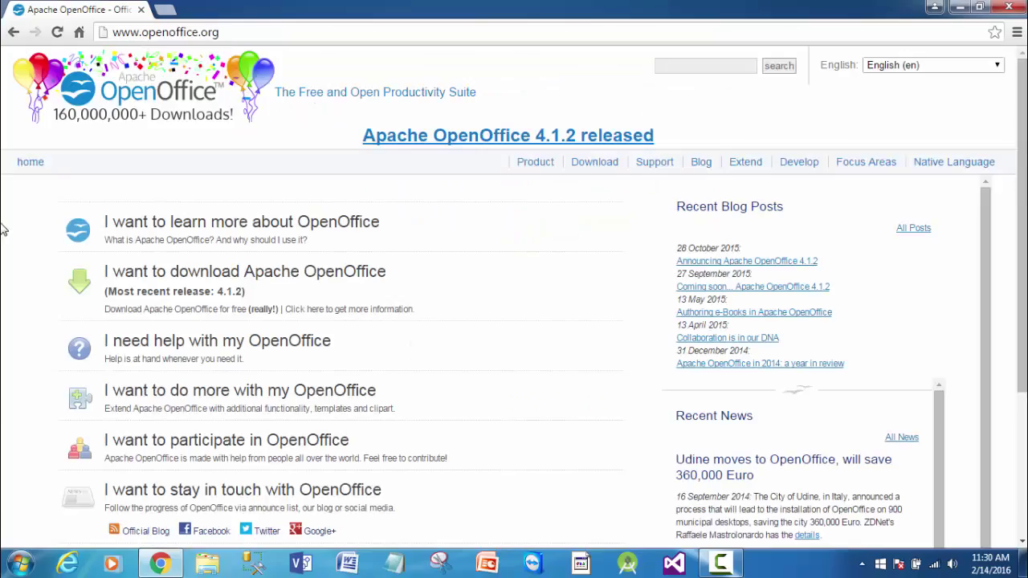
{"action": "left_click", "coordinate": [197, 278]}
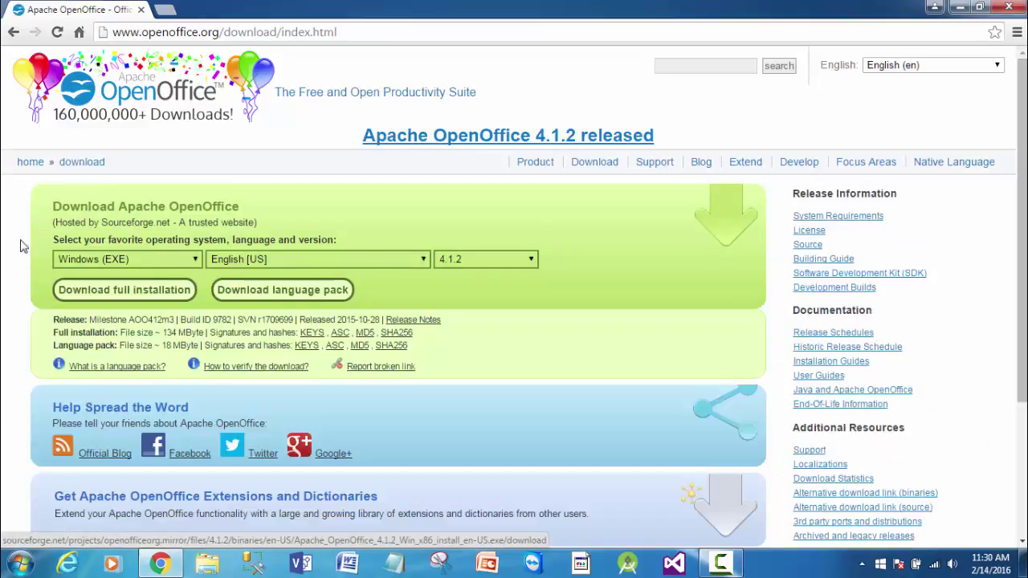
- Choose Windows (EXE), English [US] and version 4.1.2 for the download
{"action": "left_click", "coordinate": [181, 259]}
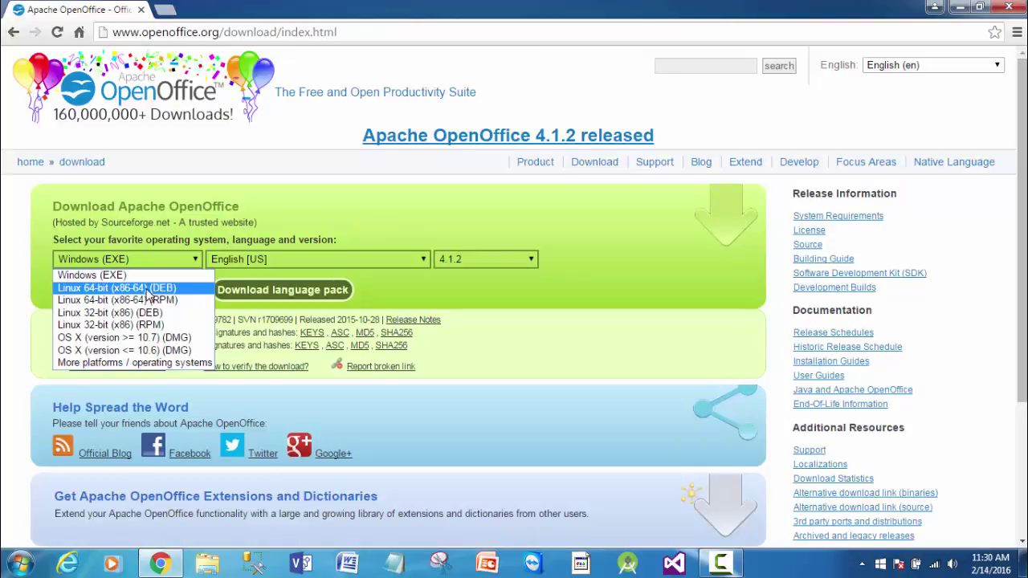
{"action": "left_click", "coordinate": [146, 276]}
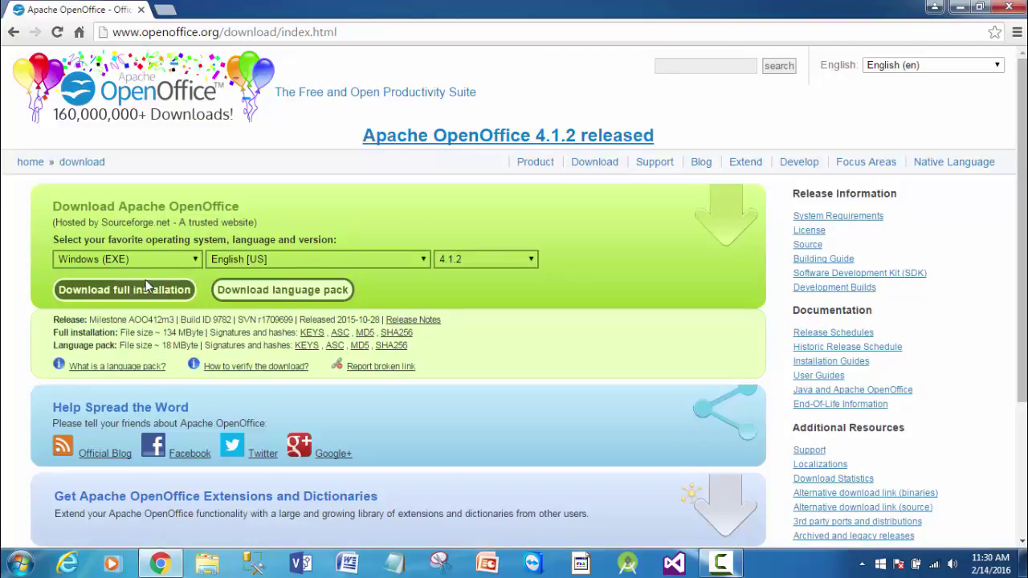
{"action": "left_click", "coordinate": [391, 260]}
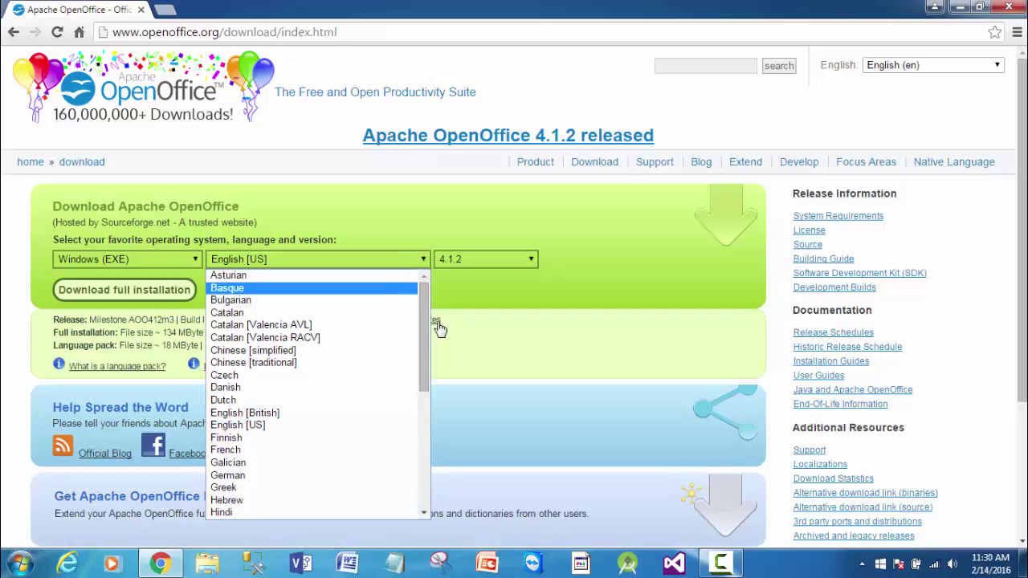
{"action": "left_click_drag", "start_coordinate": [425, 323], "coordinate": [428, 424]}
{"action": "left_click_drag", "start_coordinate": [423, 382], "coordinate": [418, 281]}
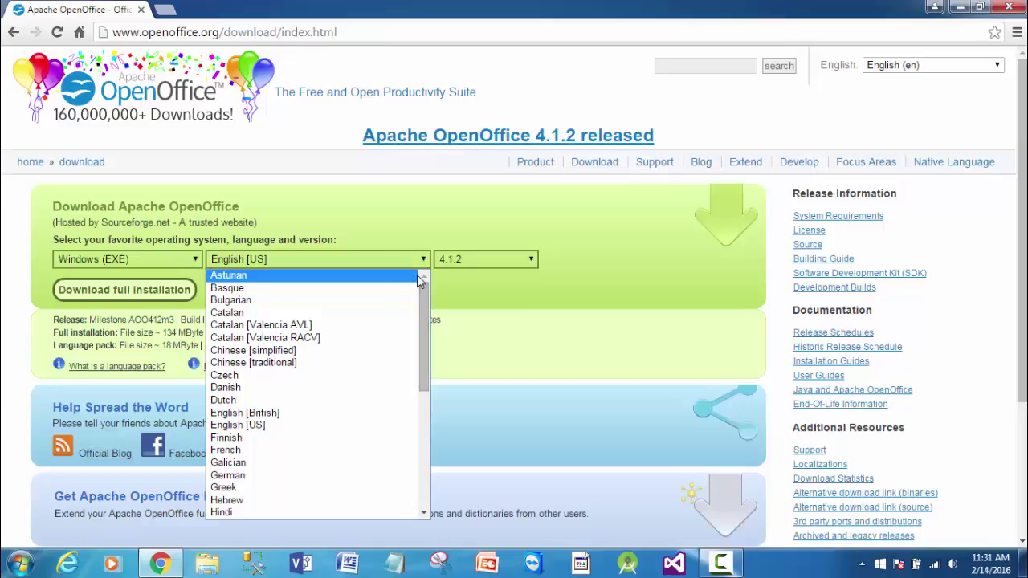
{"action": "left_click", "coordinate": [253, 432]}
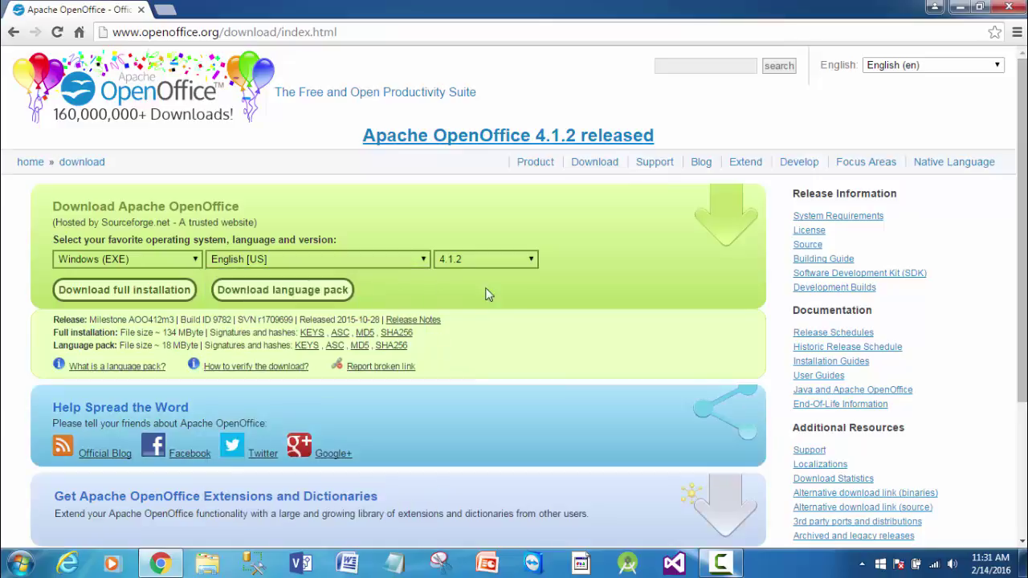
{"action": "left_click", "coordinate": [507, 255]}
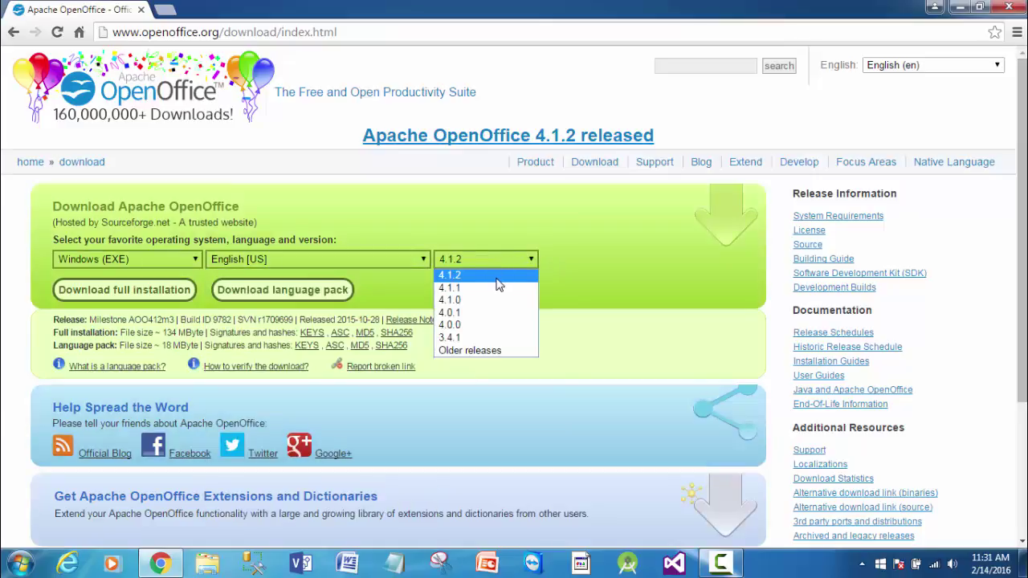
{"action": "left_click", "coordinate": [496, 278]}
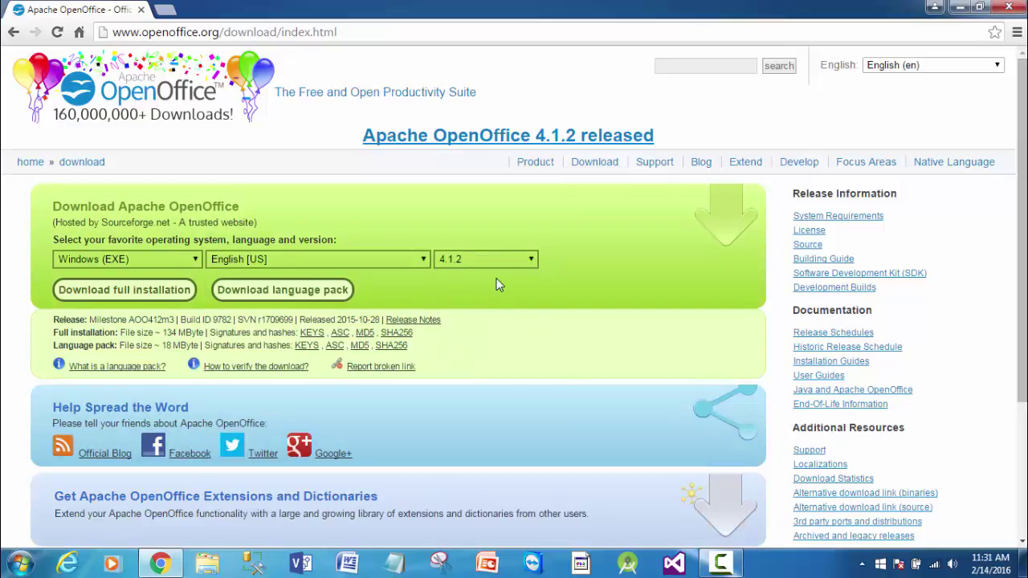
- Download the full OpenOffice 4.1.2 installer from SourceForge and run the .exe
{"action": "left_click", "coordinate": [125, 291]}
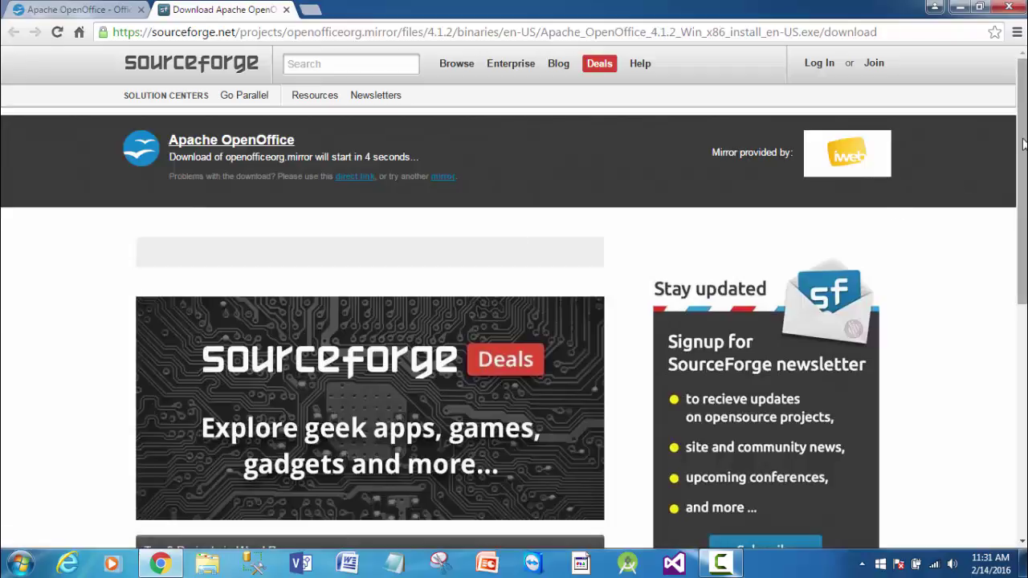
{"action": "left_click_drag", "start_coordinate": [1023, 144], "coordinate": [1023, 283]}
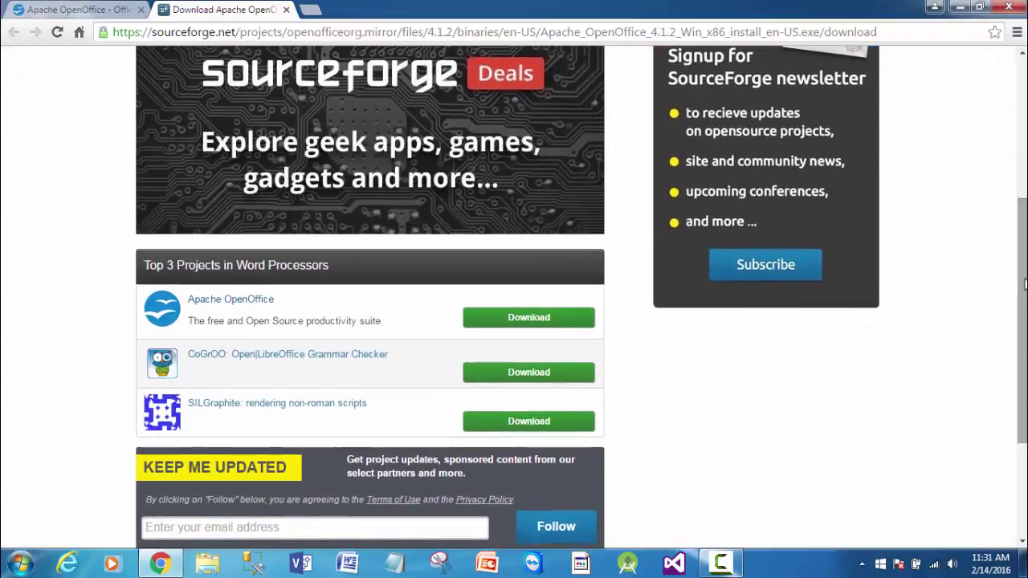
{"action": "left_click", "coordinate": [233, 304]}
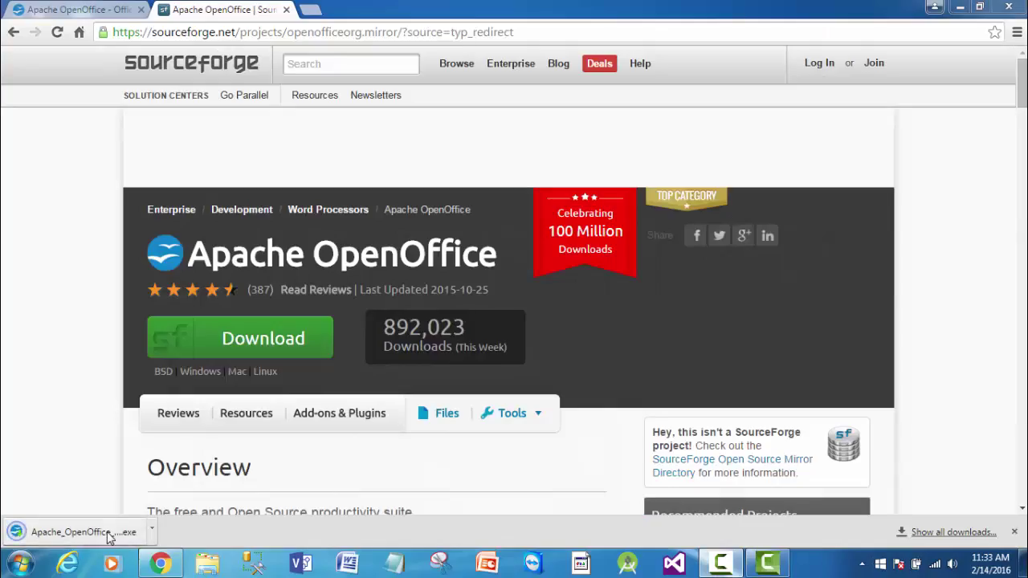
{"action": "left_click", "coordinate": [109, 532]}
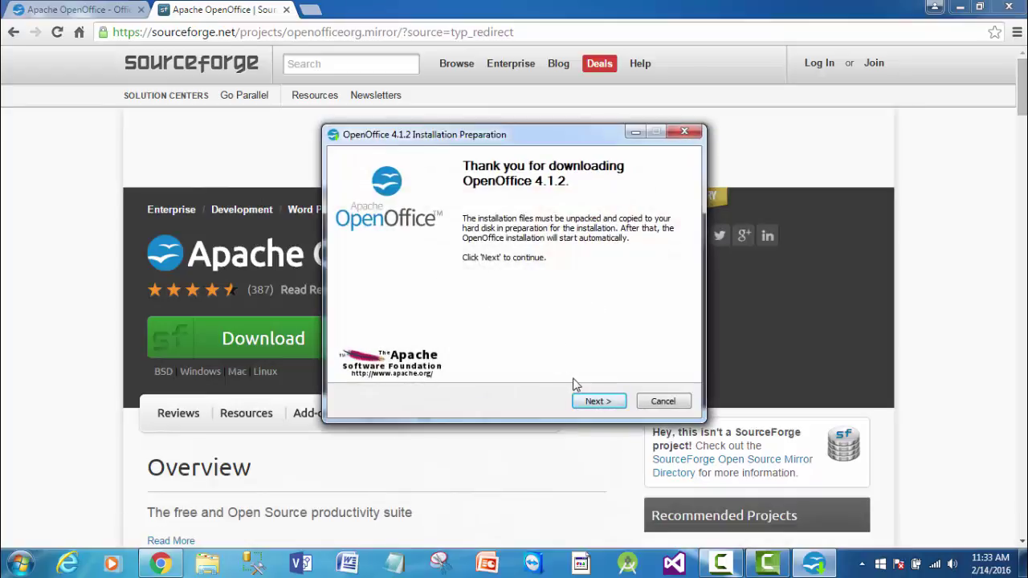
- Unpack the OpenOffice installation files into the default Desktop folder
{"action": "left_click", "coordinate": [597, 401]}
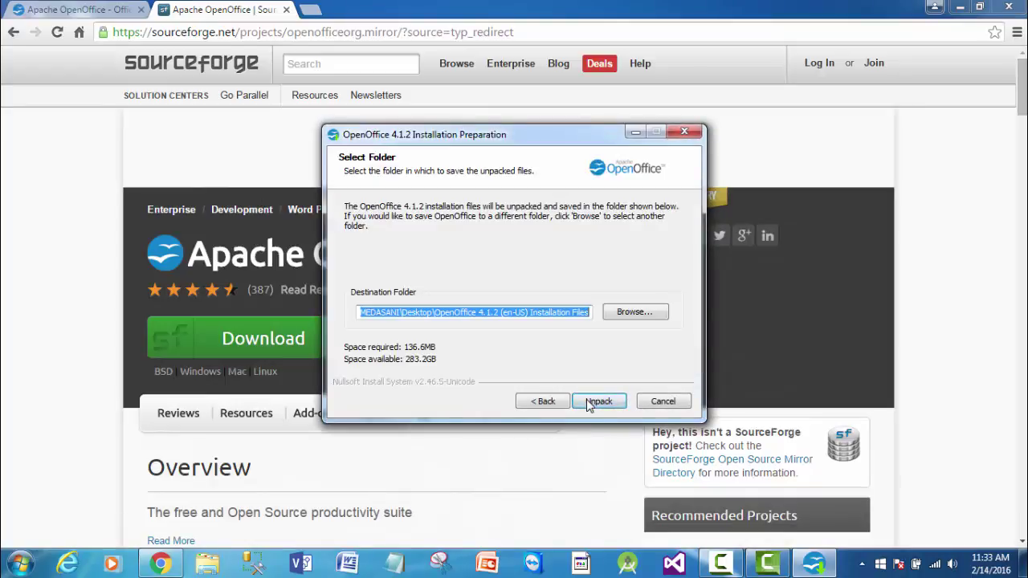
{"action": "left_click", "coordinate": [554, 313]}
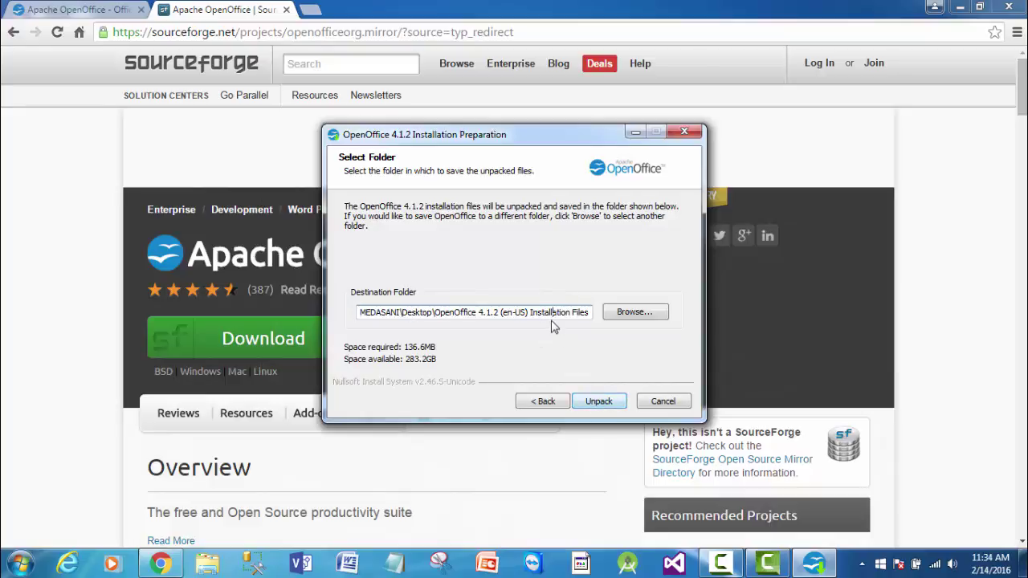
{"action": "left_click", "coordinate": [594, 403]}
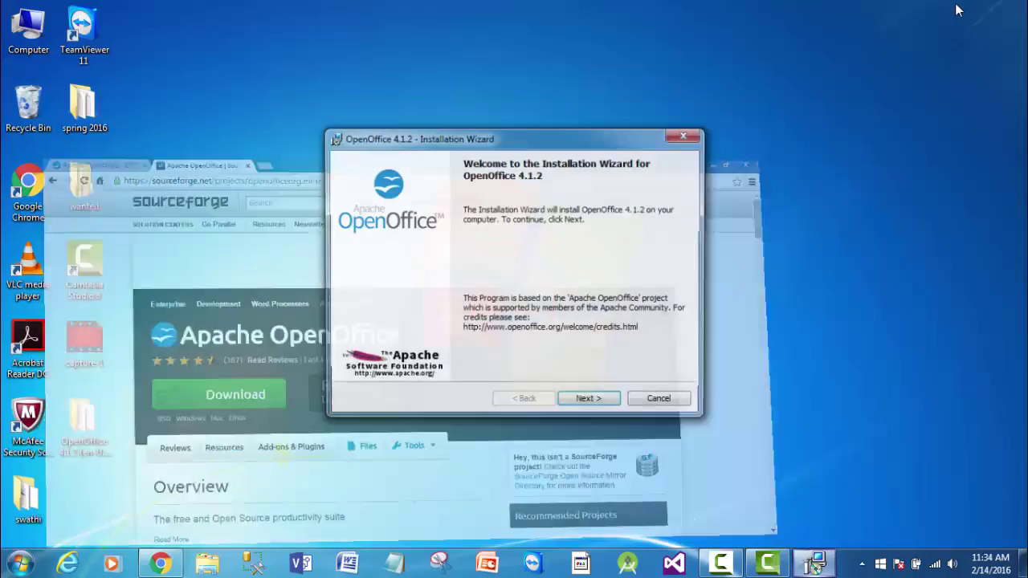
- Install OpenOffice 4.1.2 with the Typical setup, keeping the default user name
{"action": "left_click", "coordinate": [956, 8]}
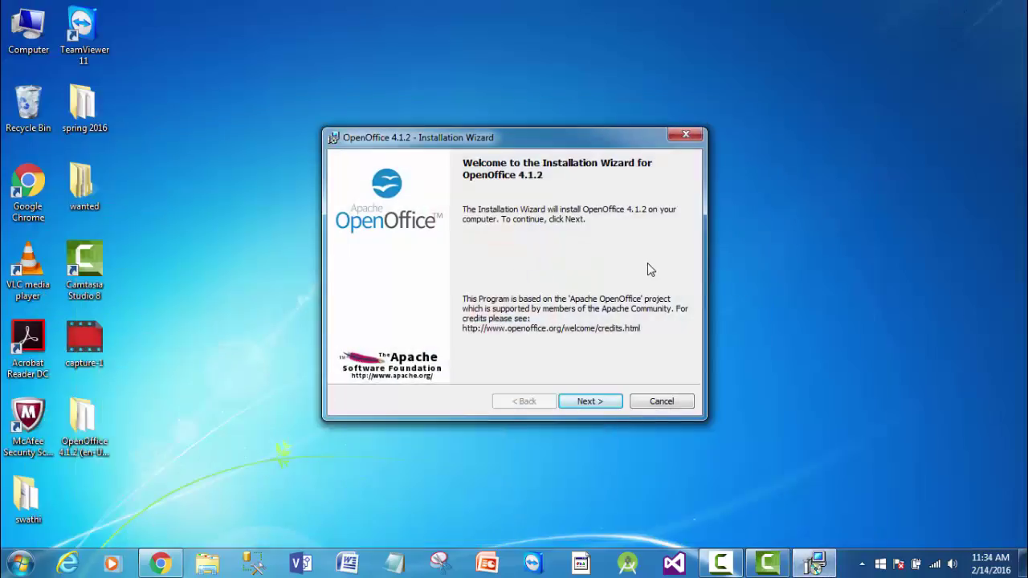
{"action": "left_click", "coordinate": [596, 403]}
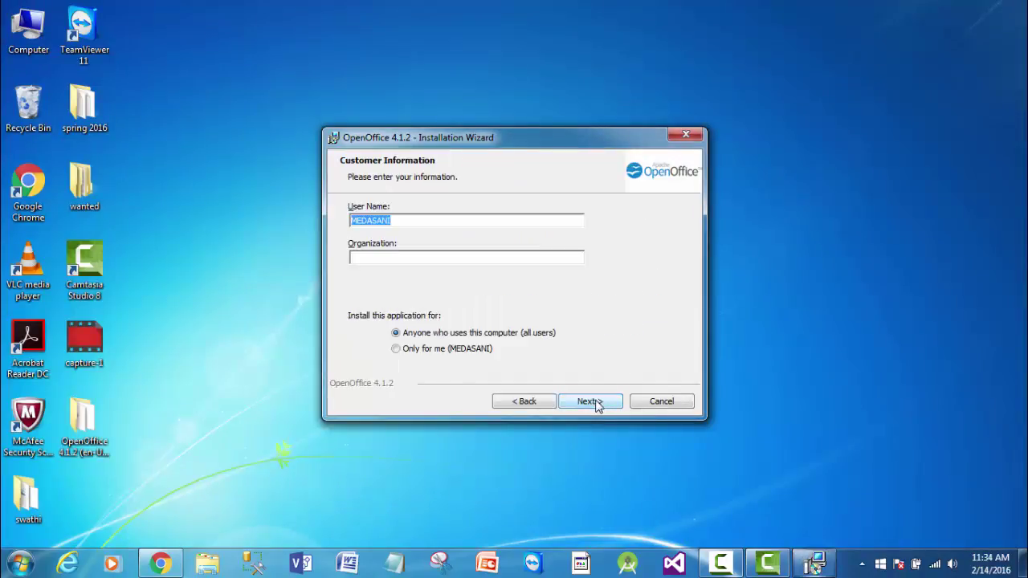
{"action": "left_click", "coordinate": [470, 220]}
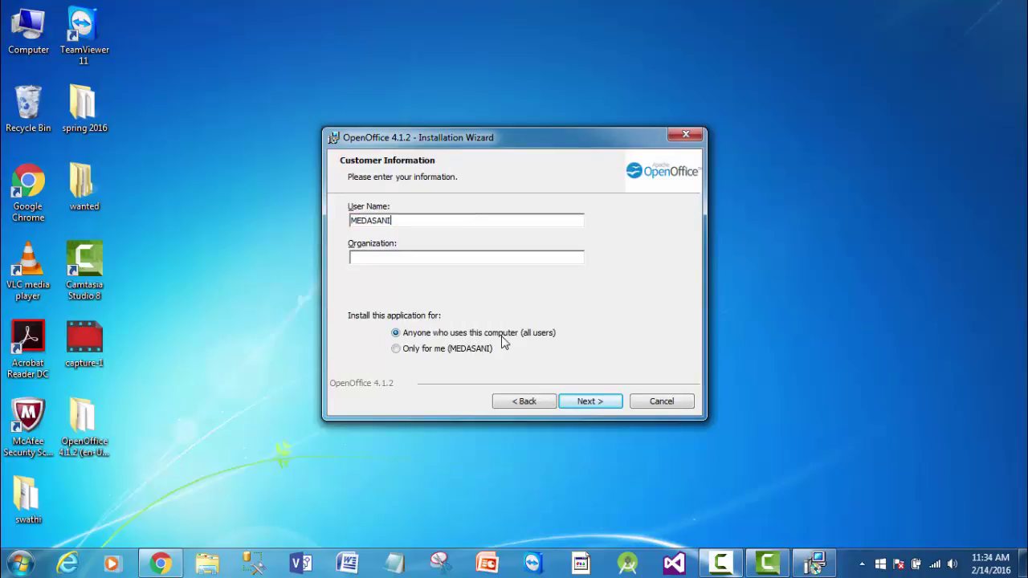
{"action": "left_click", "coordinate": [583, 402]}
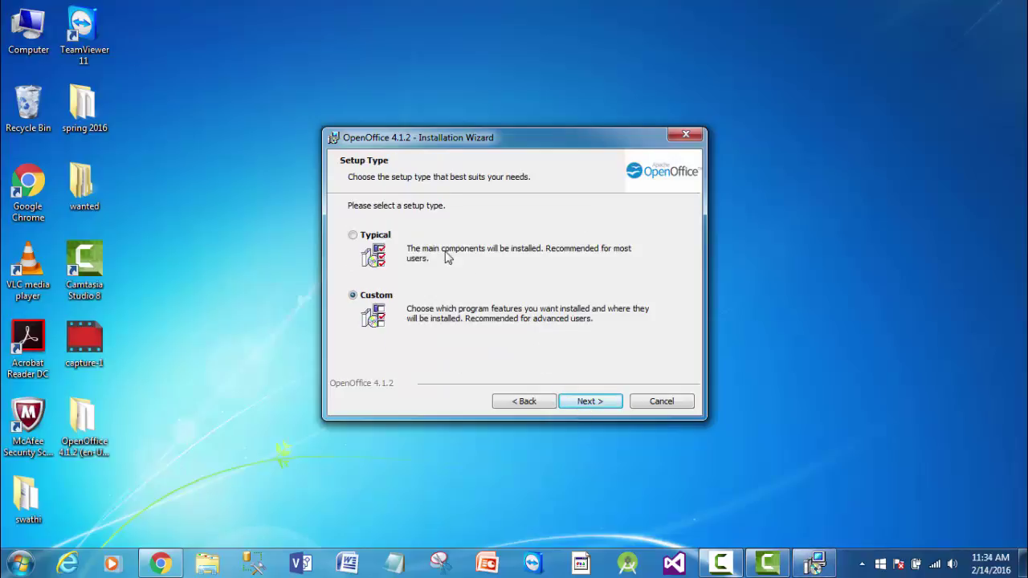
{"action": "left_click", "coordinate": [352, 236]}
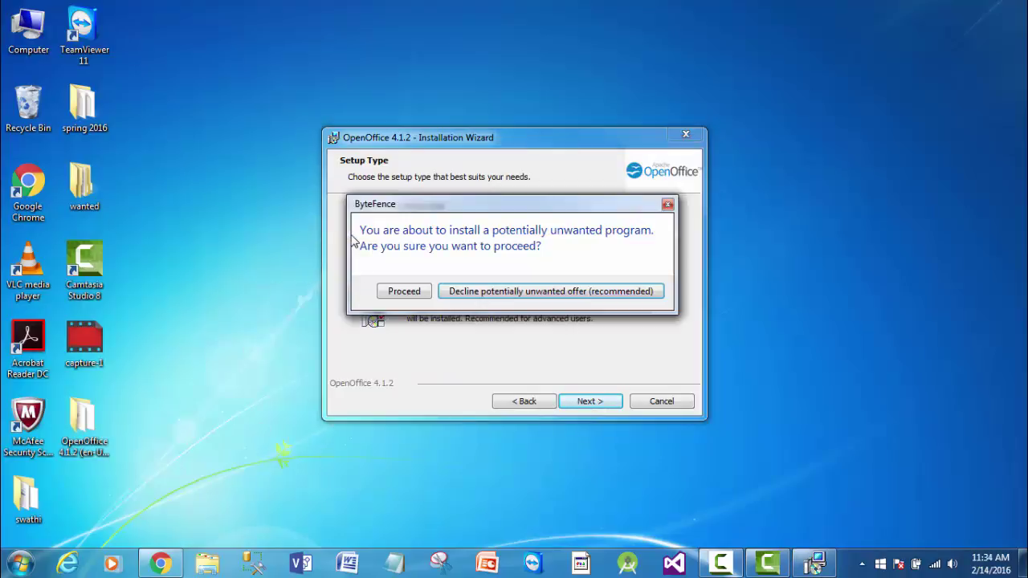
{"action": "left_click", "coordinate": [421, 292]}
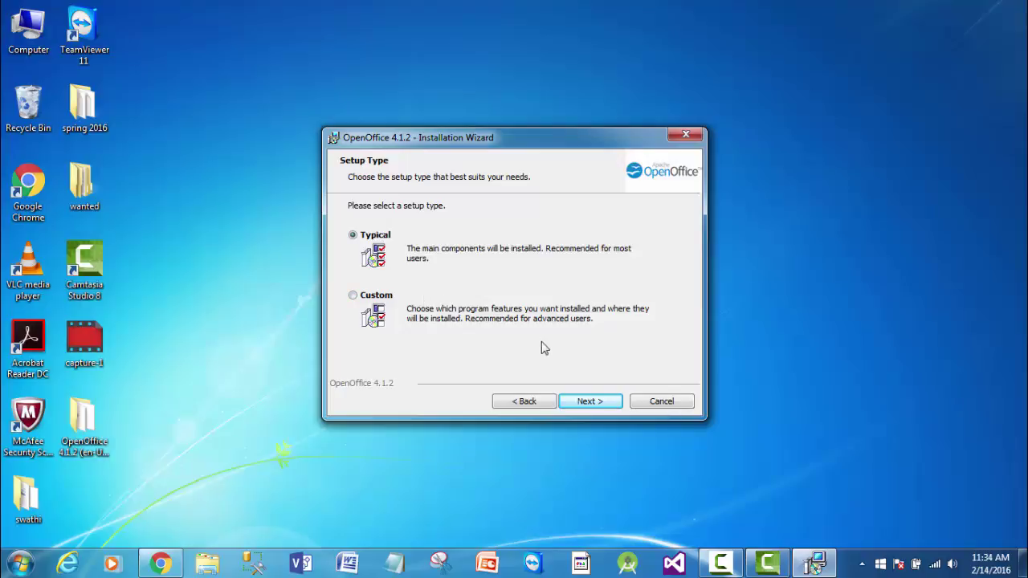
{"action": "left_click", "coordinate": [595, 406]}
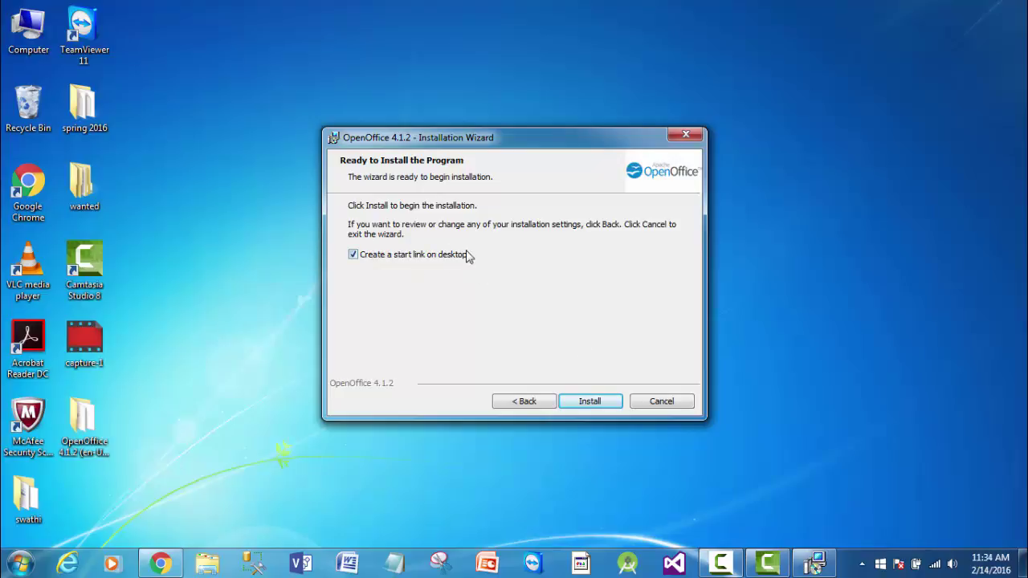
{"action": "left_click", "coordinate": [584, 402]}
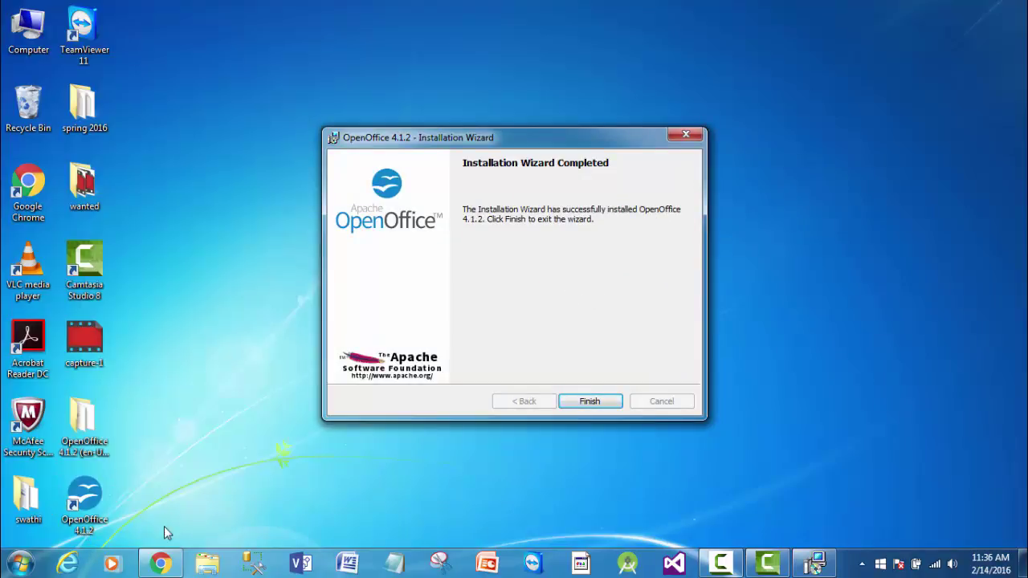
- Finish the installer and launch OpenOffice 4.1.2 from its desktop shortcut into Writer
{"action": "left_click", "coordinate": [598, 402]}
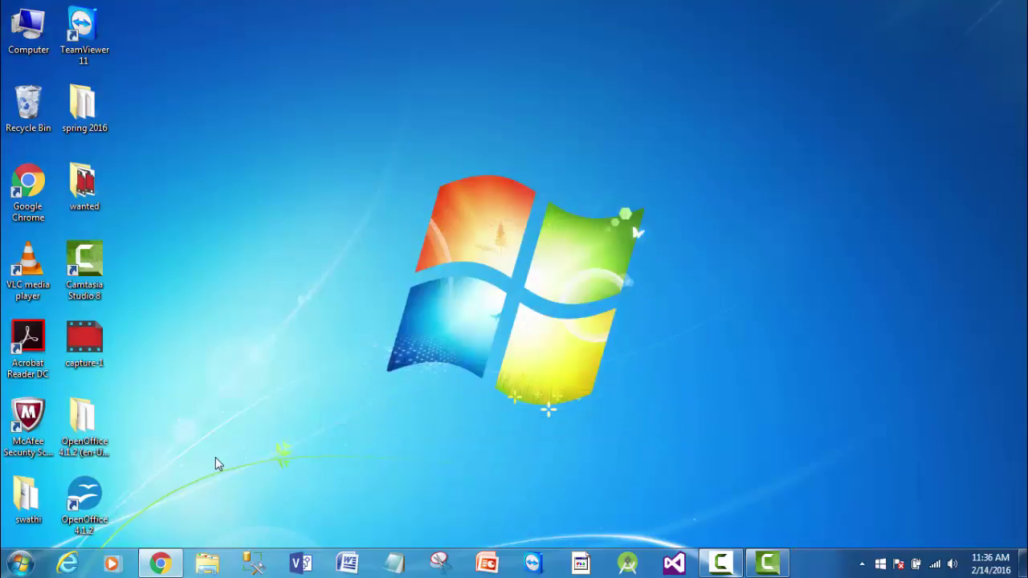
{"action": "double_click", "coordinate": [80, 498]}
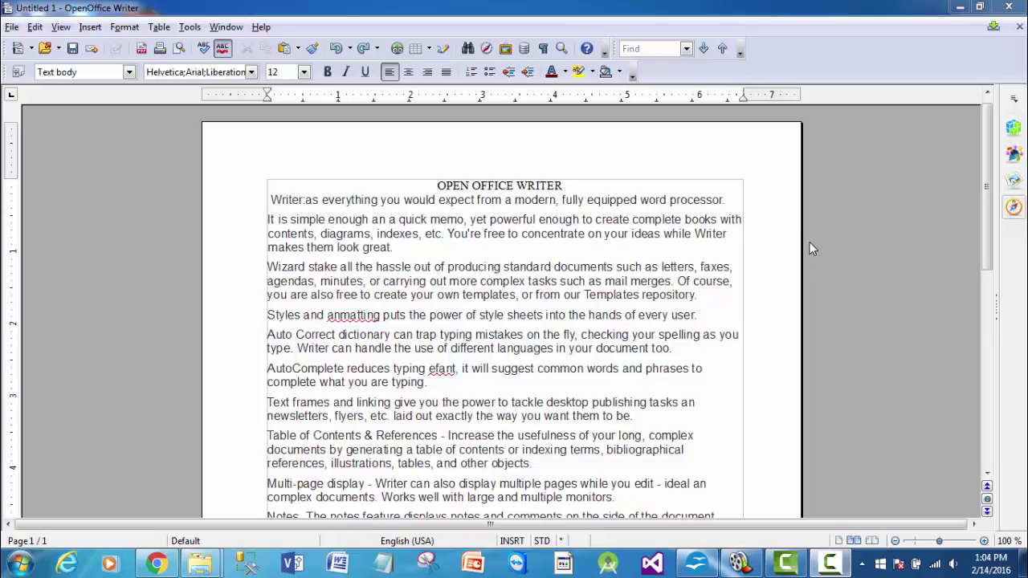
{"action": "left_click", "coordinate": [632, 251]}
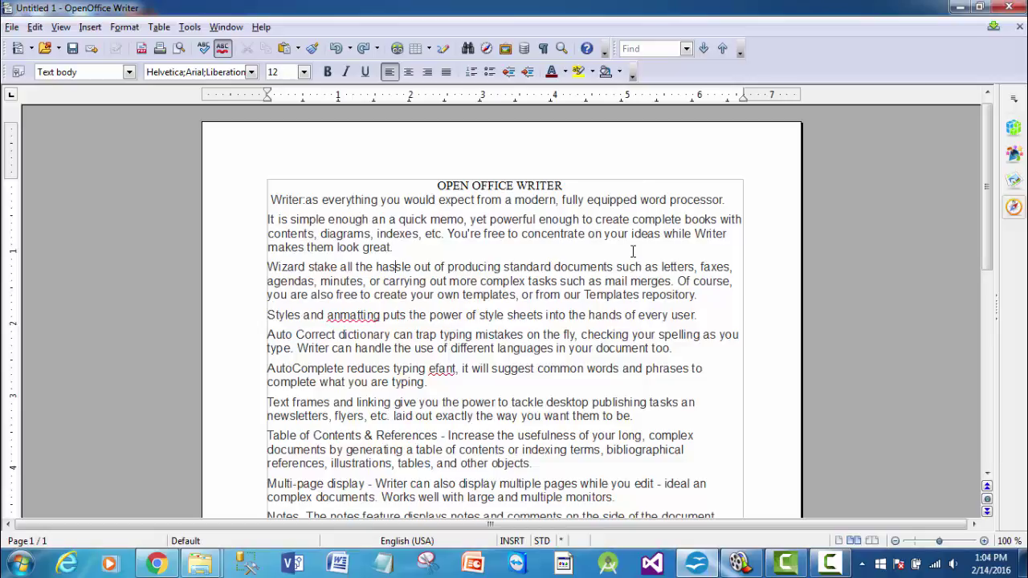
{"action": "scroll", "coordinate": [632, 251], "scroll_direction": "down", "scroll_amount": 3}
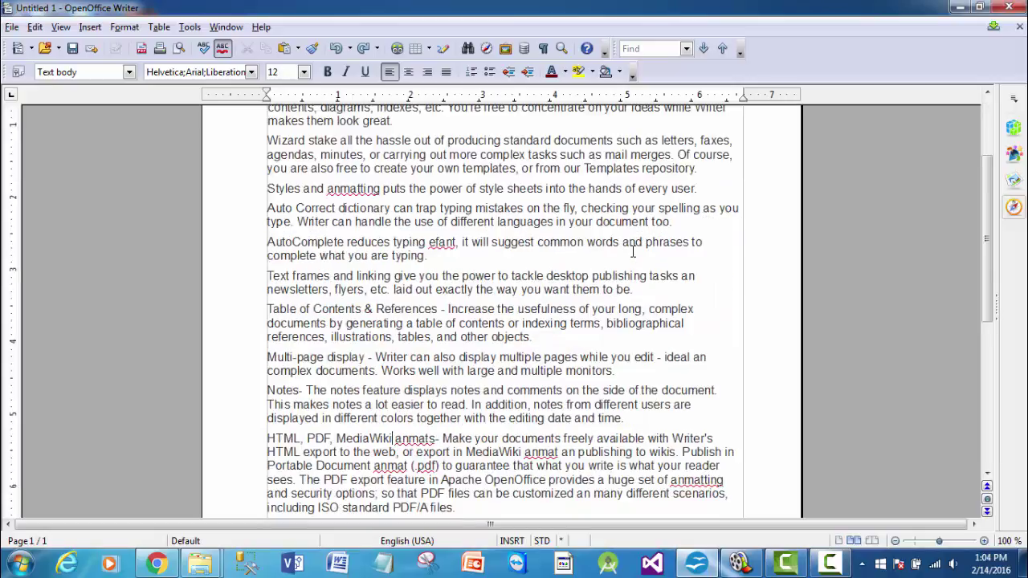
{"action": "scroll", "coordinate": [633, 251], "scroll_direction": "up", "scroll_amount": 3}
{"action": "key", "text": "ctrl+Home"}
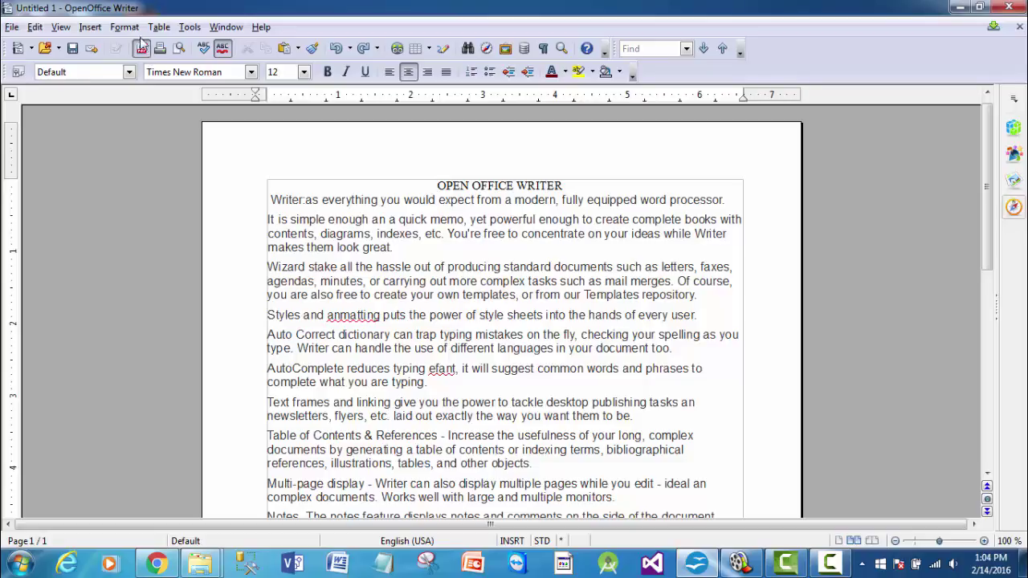
- In the page style, pick C5 Envelope then User format and enter a 0.95" left margin
{"action": "left_click", "coordinate": [127, 27]}
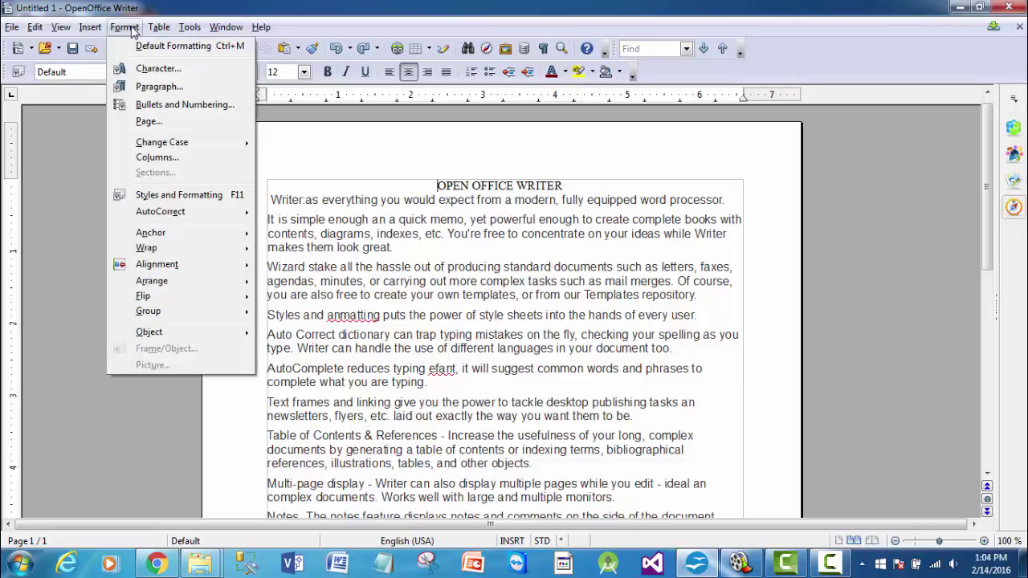
{"action": "left_click", "coordinate": [153, 121]}
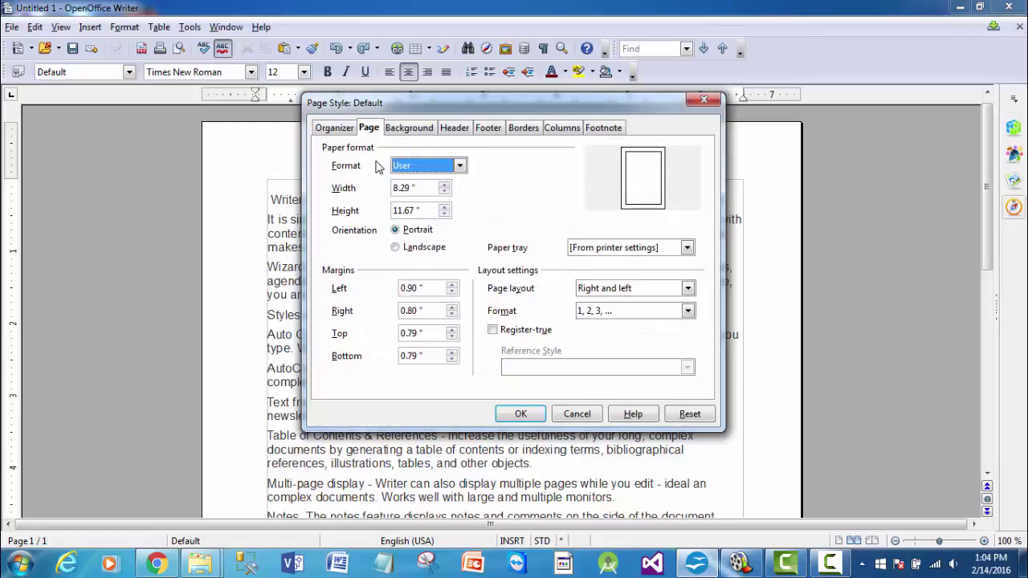
{"action": "left_click", "coordinate": [461, 166]}
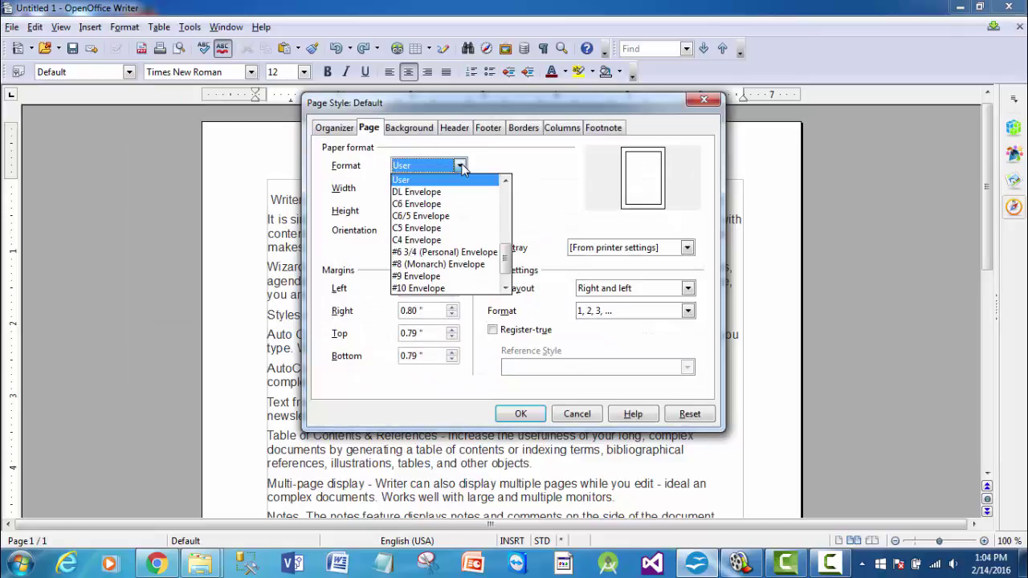
{"action": "left_click", "coordinate": [425, 228]}
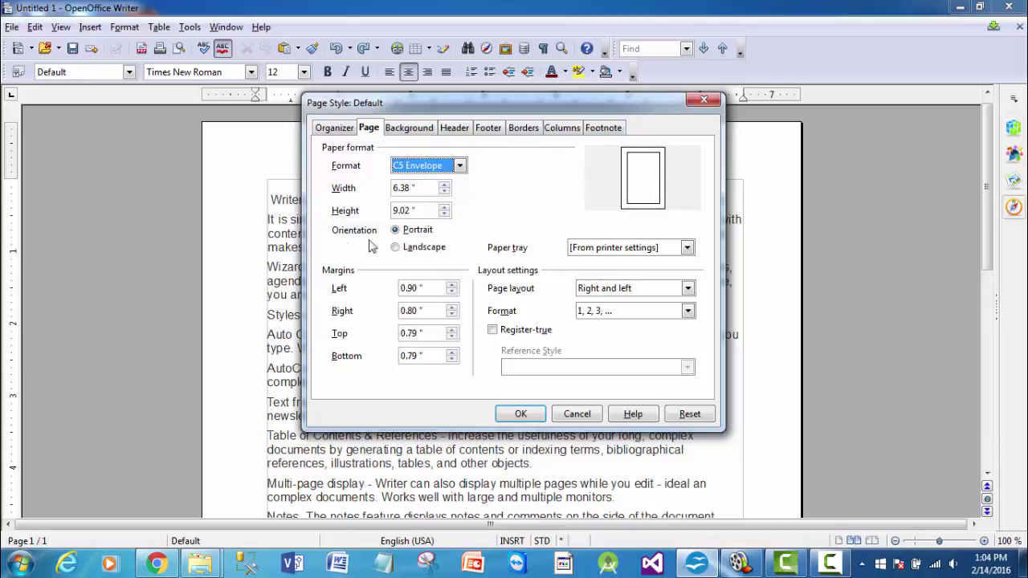
{"action": "left_click", "coordinate": [464, 165]}
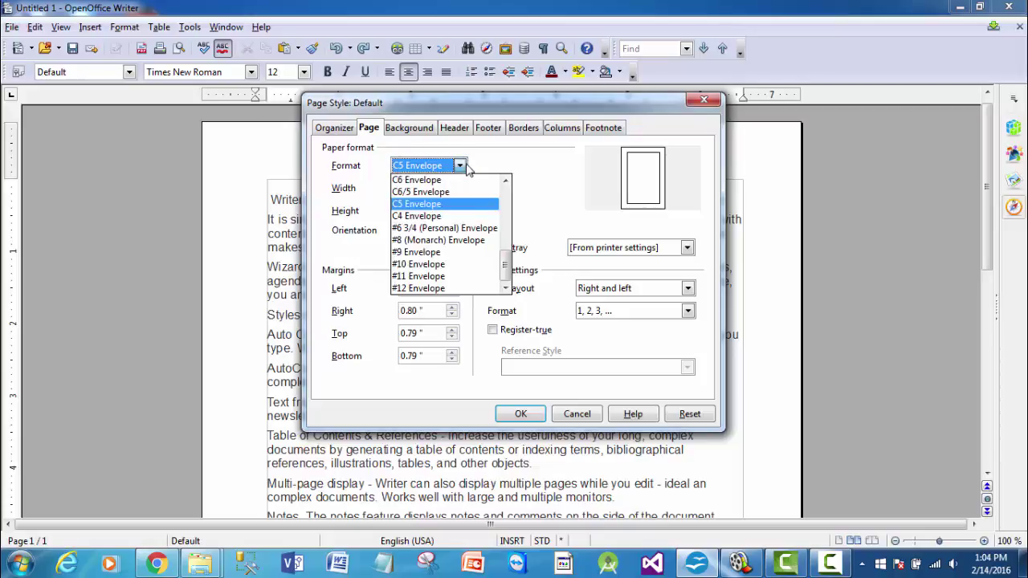
{"action": "key", "text": "Home"}
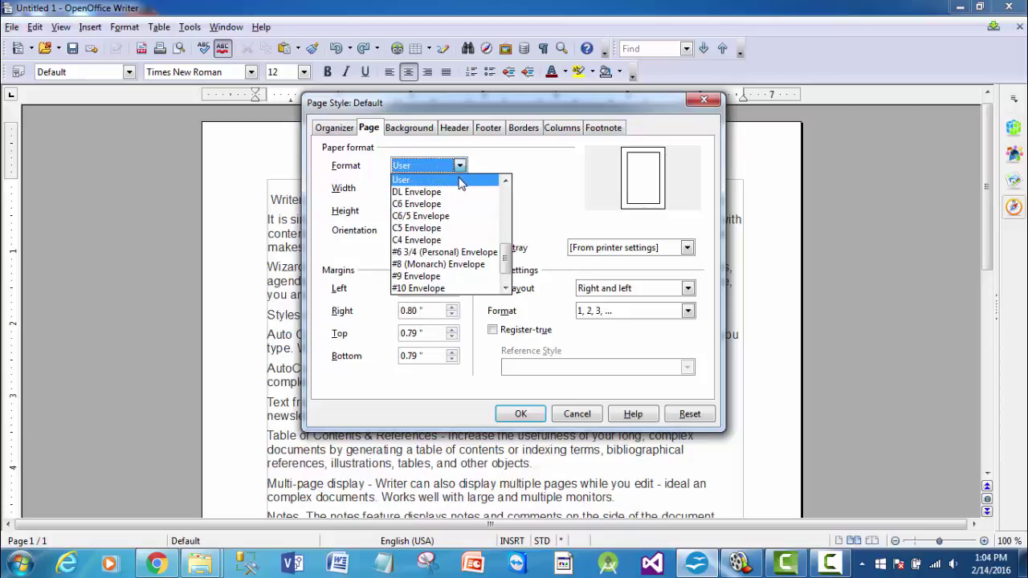
{"action": "left_click", "coordinate": [464, 181]}
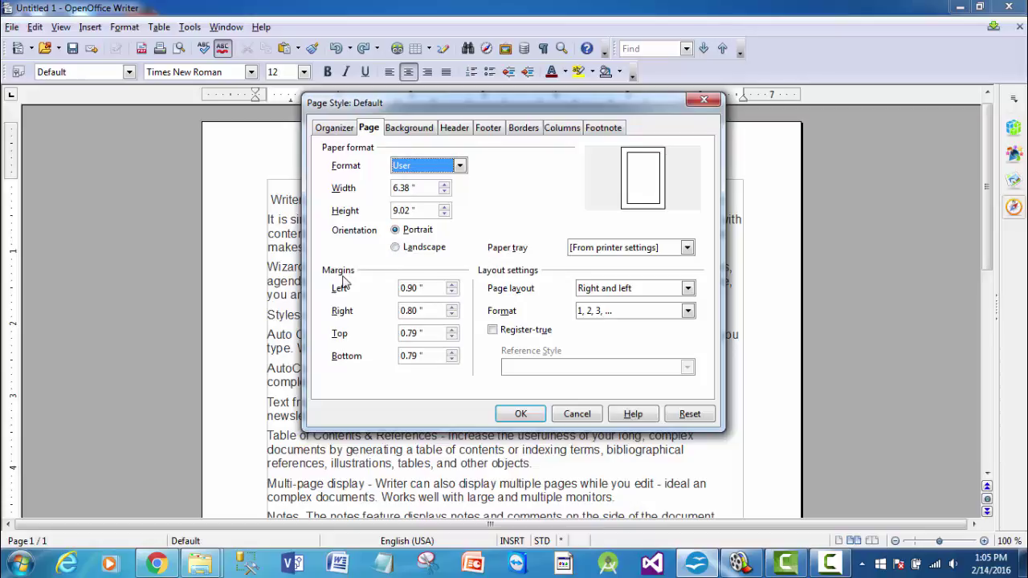
{"action": "left_click", "coordinate": [417, 287]}
{"action": "type", "text": "0.95"}
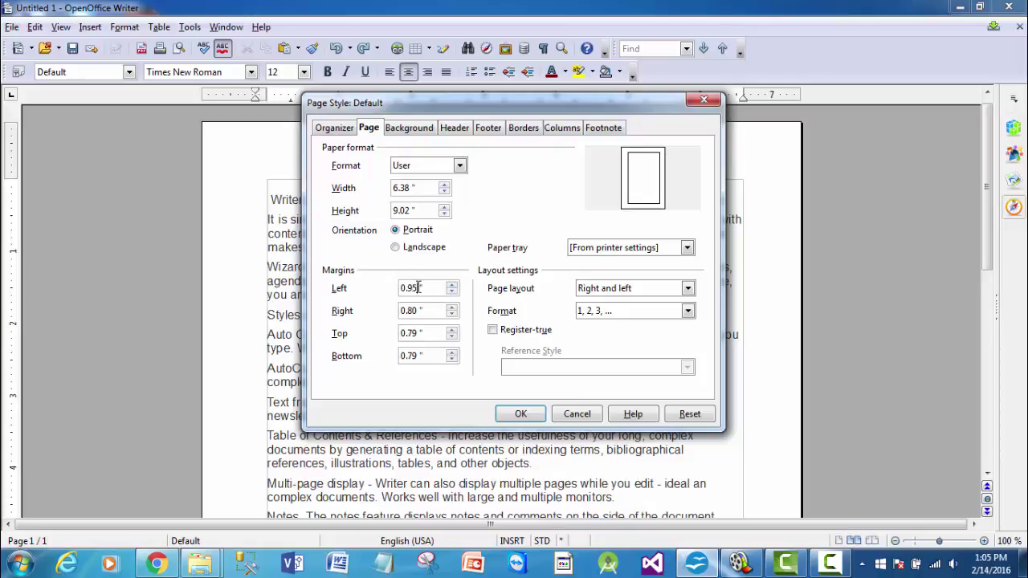
- Apply the page settings, extend the right indent on the ruler, and select the OPEN OFFICE WRITER heading
{"action": "left_click", "coordinate": [520, 414]}
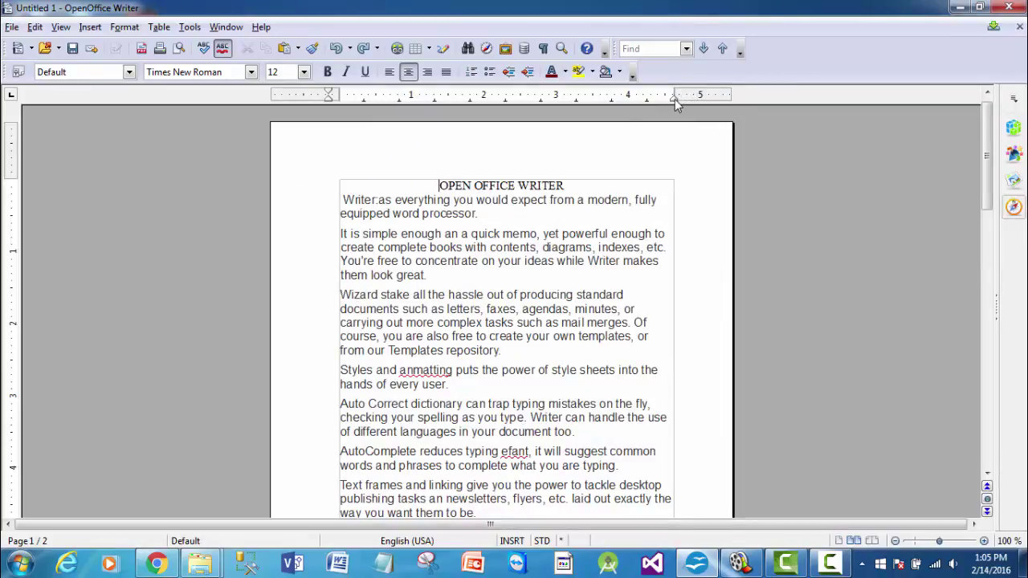
{"action": "left_click_drag", "start_coordinate": [675, 99], "coordinate": [709, 101]}
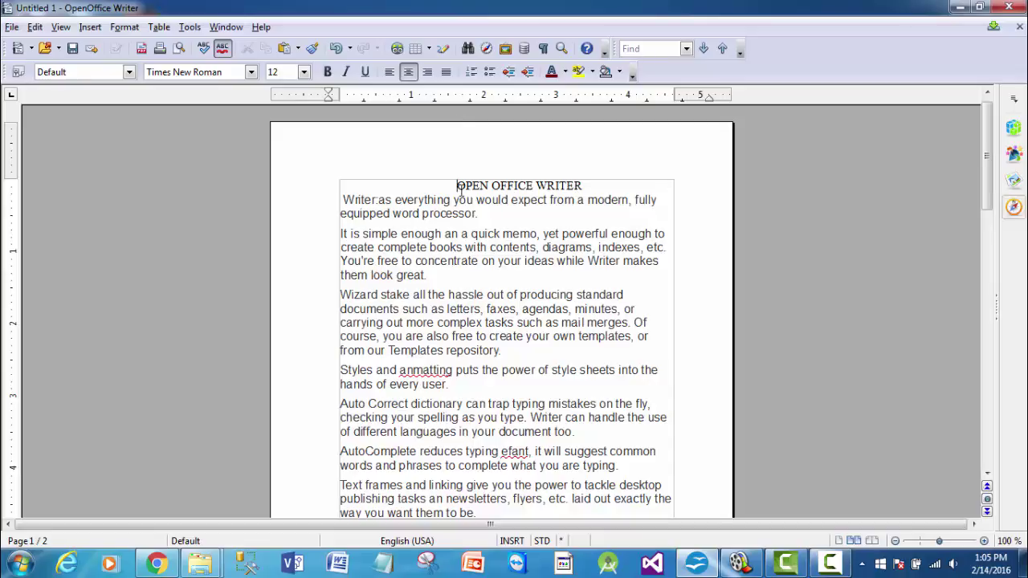
{"action": "left_click_drag", "start_coordinate": [456, 186], "coordinate": [588, 188]}
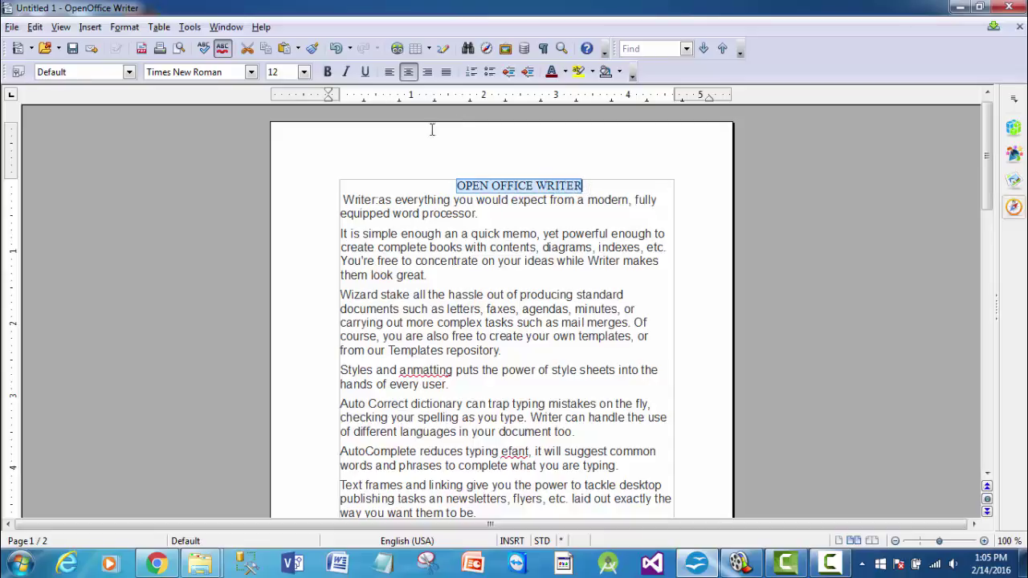
{"action": "left_click", "coordinate": [251, 73]}
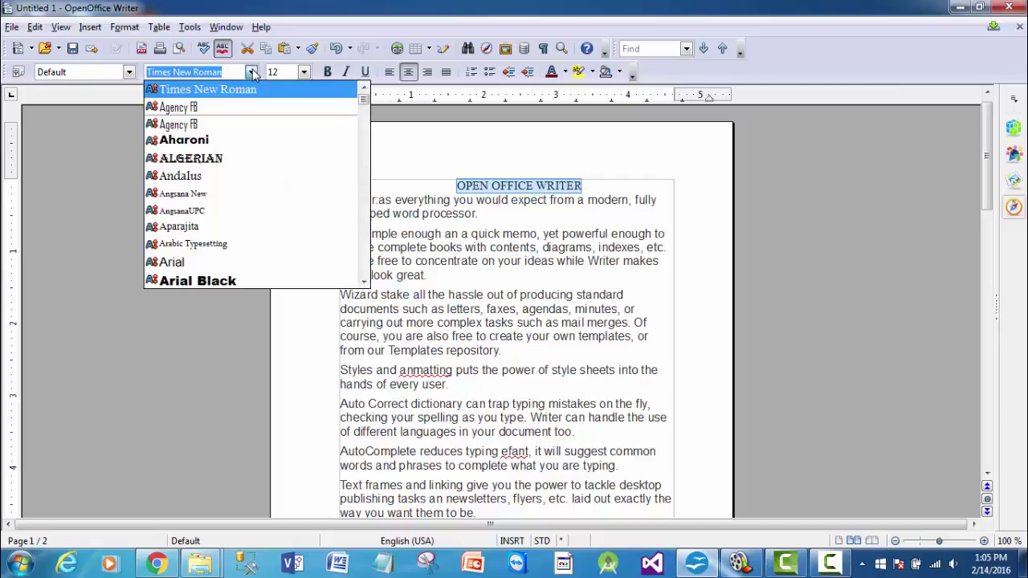
{"action": "mouse_move", "coordinate": [363, 100]}
{"action": "left_mouse_down"}
{"action": "mouse_move", "coordinate": [361, 259]}
{"action": "mouse_move", "coordinate": [365, 97]}
{"action": "left_mouse_up"}
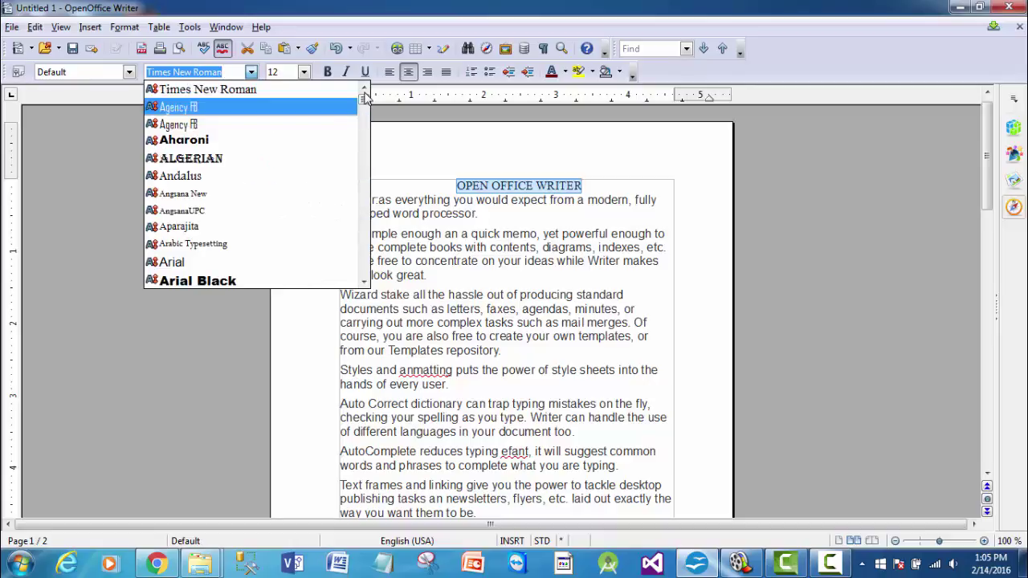
{"action": "left_click", "coordinate": [334, 85]}
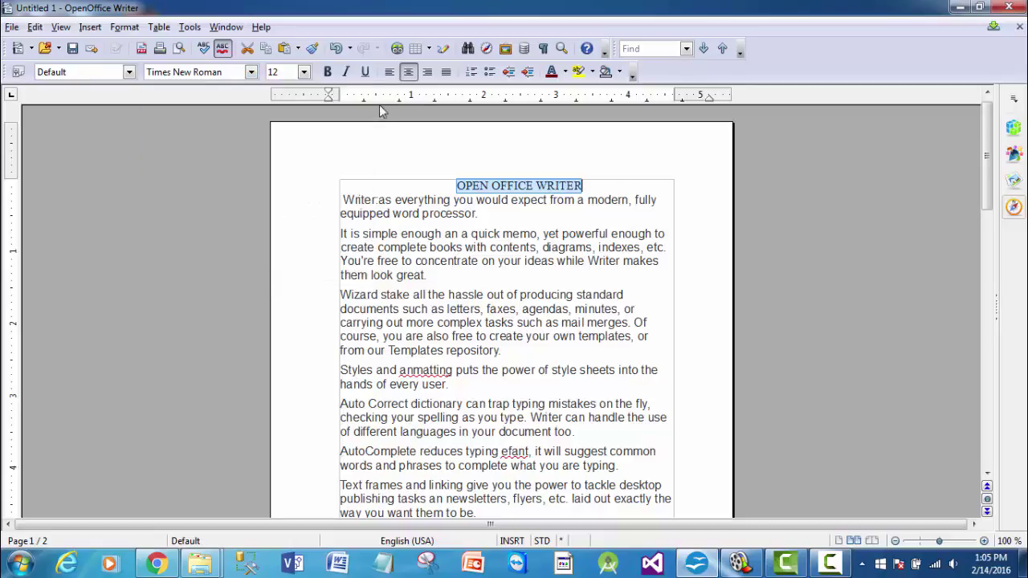
{"action": "left_click", "coordinate": [251, 71]}
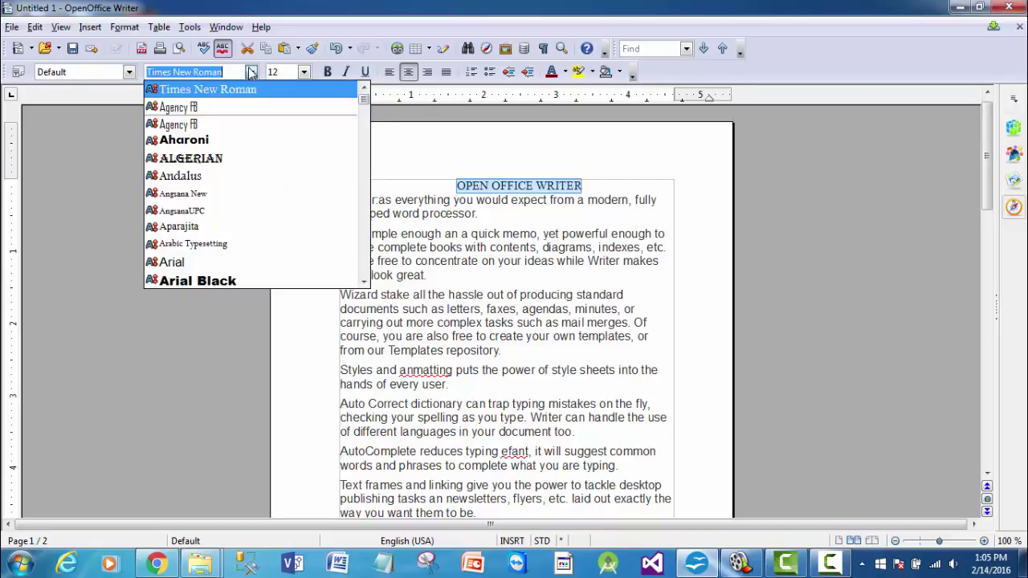
{"action": "left_click", "coordinate": [221, 163]}
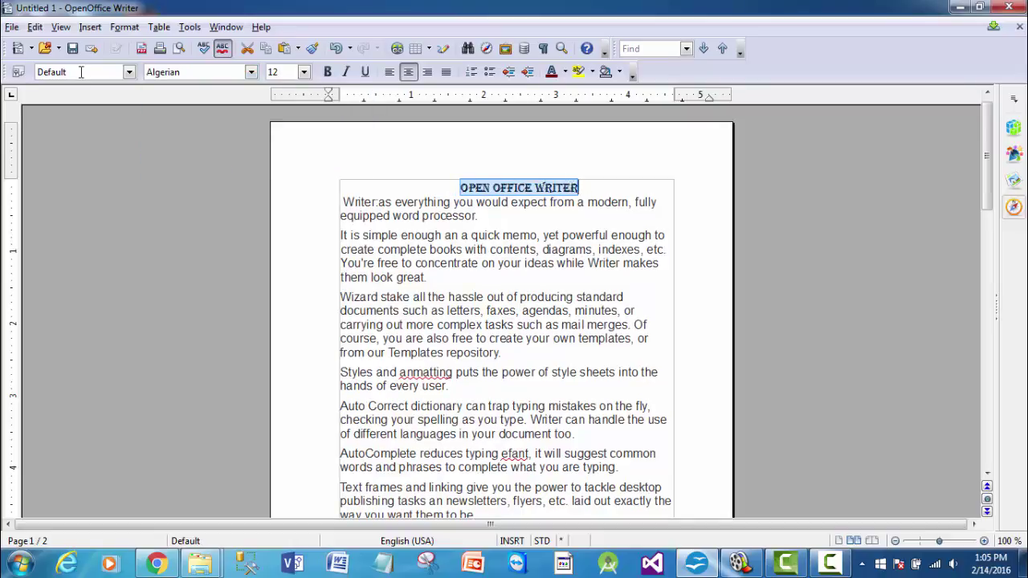
{"action": "left_click", "coordinate": [251, 72]}
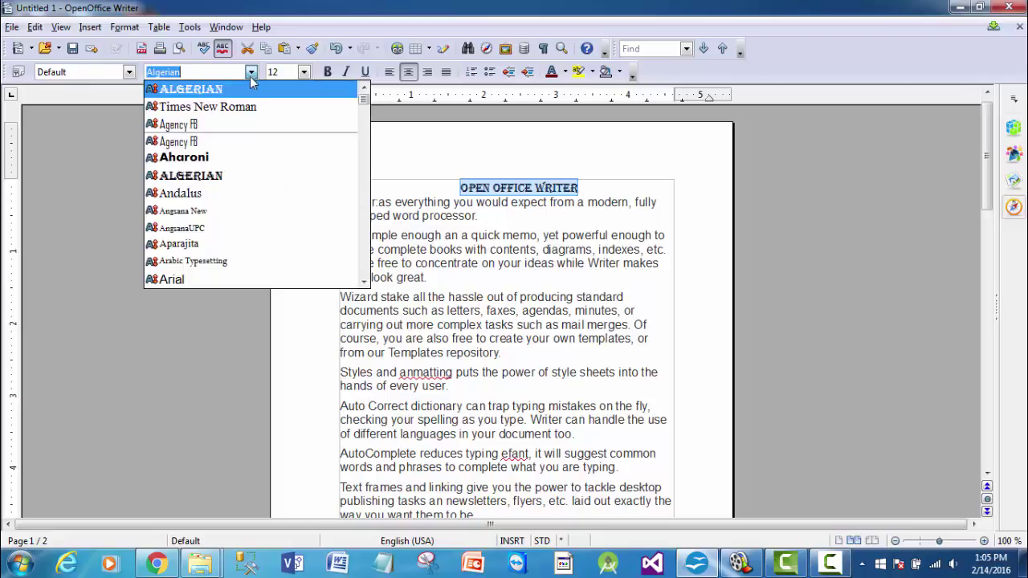
{"action": "left_click", "coordinate": [245, 106]}
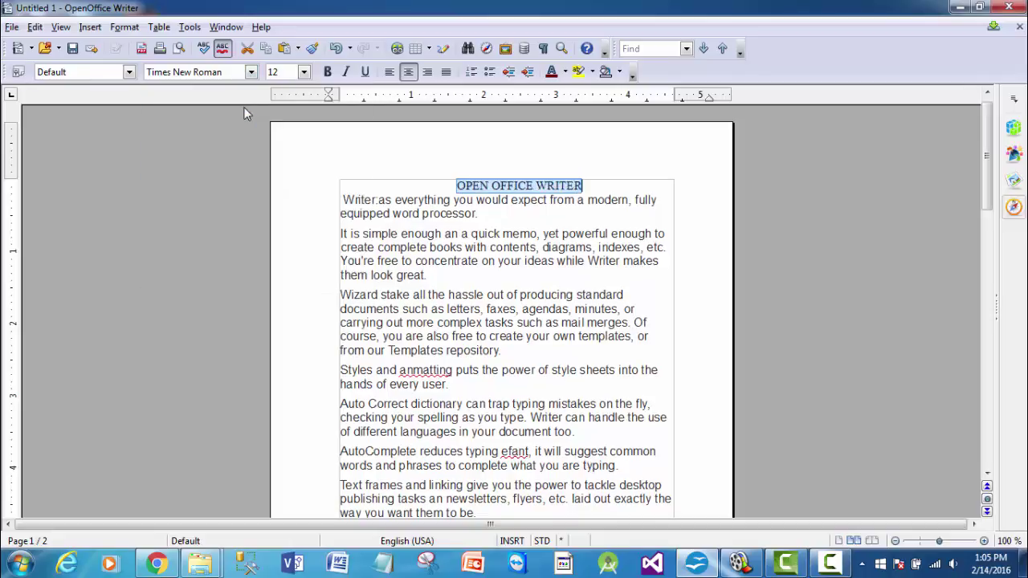
{"action": "left_click", "coordinate": [303, 72]}
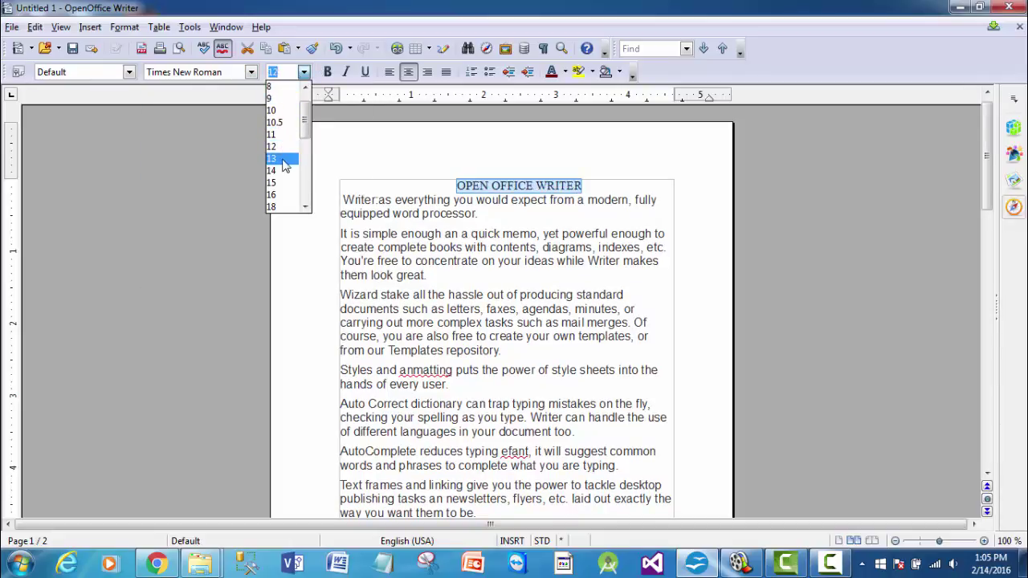
{"action": "left_click", "coordinate": [283, 165]}
{"action": "left_click", "coordinate": [303, 72]}
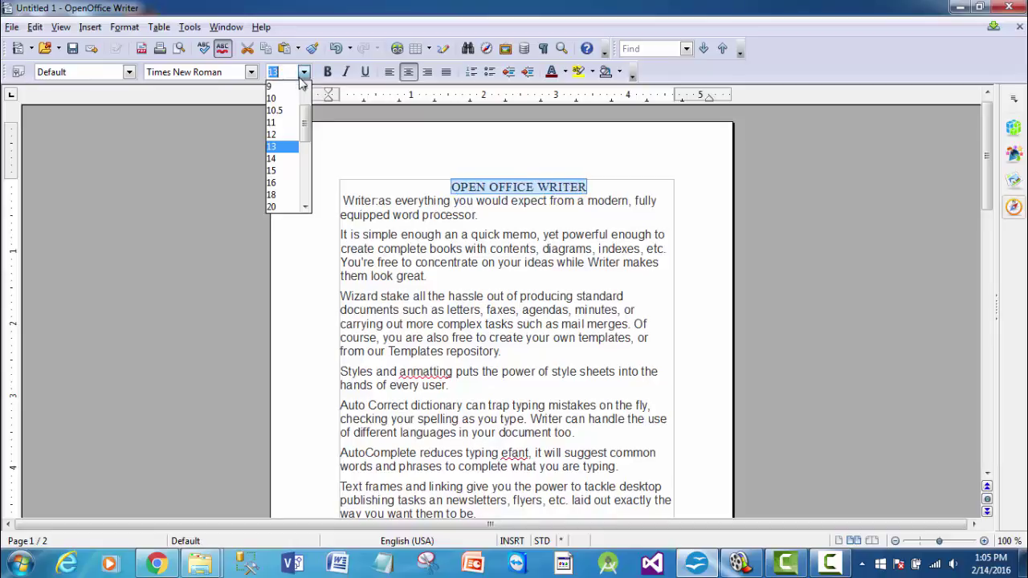
{"action": "left_click", "coordinate": [275, 135]}
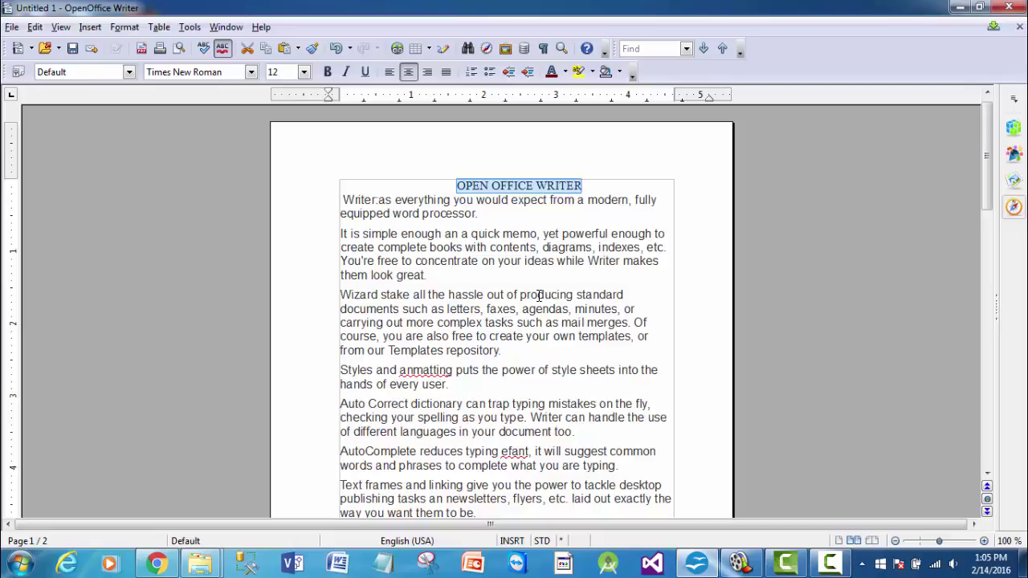
- Turn the Writer:as paragraph into a numbered item, then switch it to bullets
{"action": "left_click", "coordinate": [344, 198]}
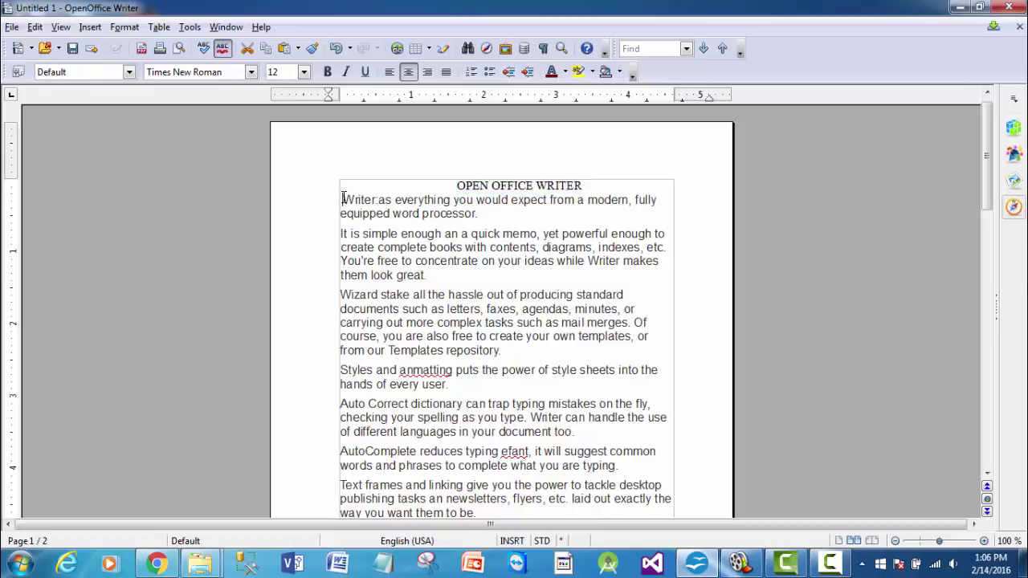
{"action": "left_click", "coordinate": [474, 73]}
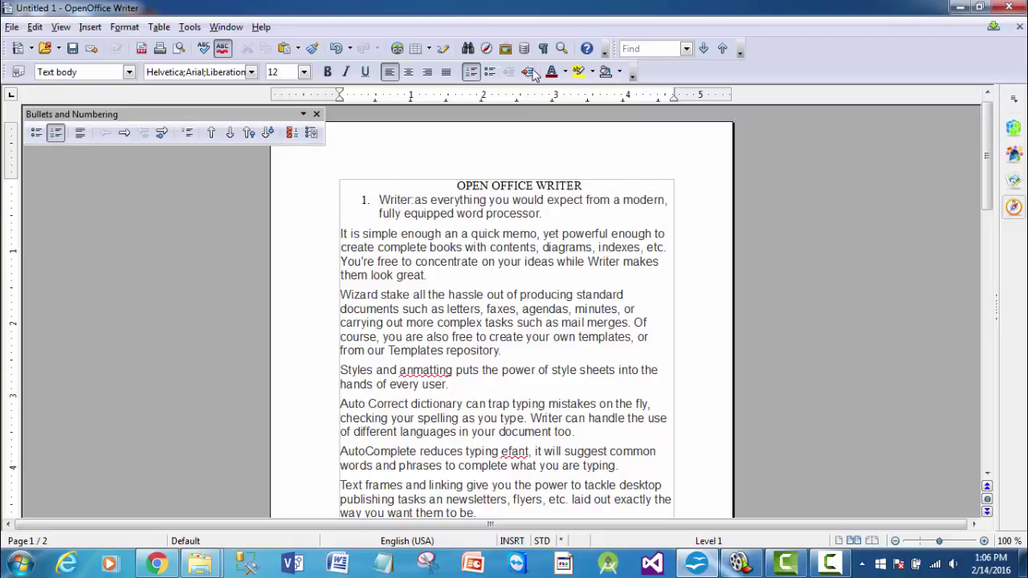
{"action": "left_click", "coordinate": [489, 72]}
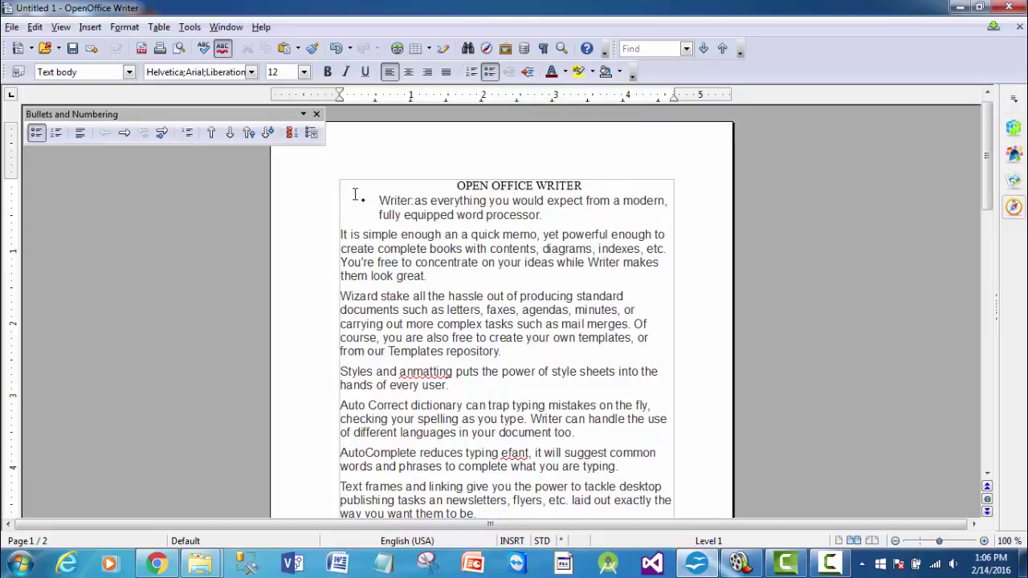
- Demote the bullet to level 2 and keep it directly below the title after trial moves
{"action": "left_click", "coordinate": [230, 132]}
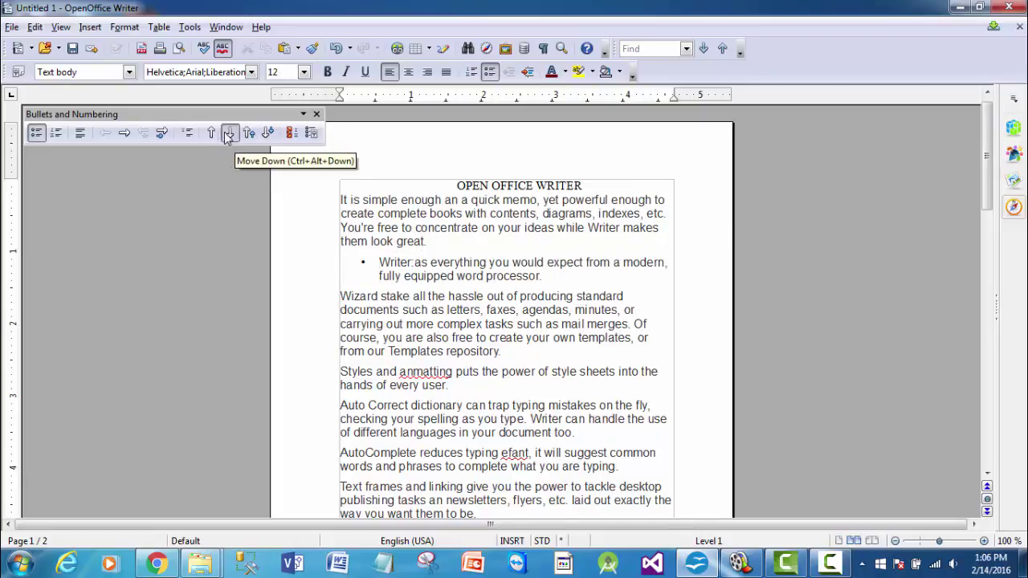
{"action": "left_click", "coordinate": [212, 133]}
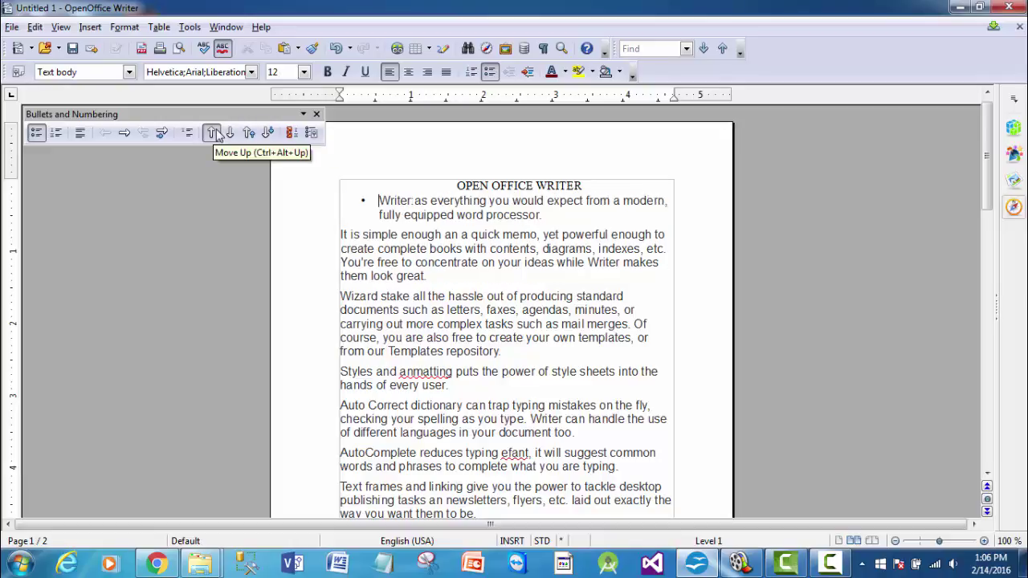
{"action": "left_click", "coordinate": [162, 133]}
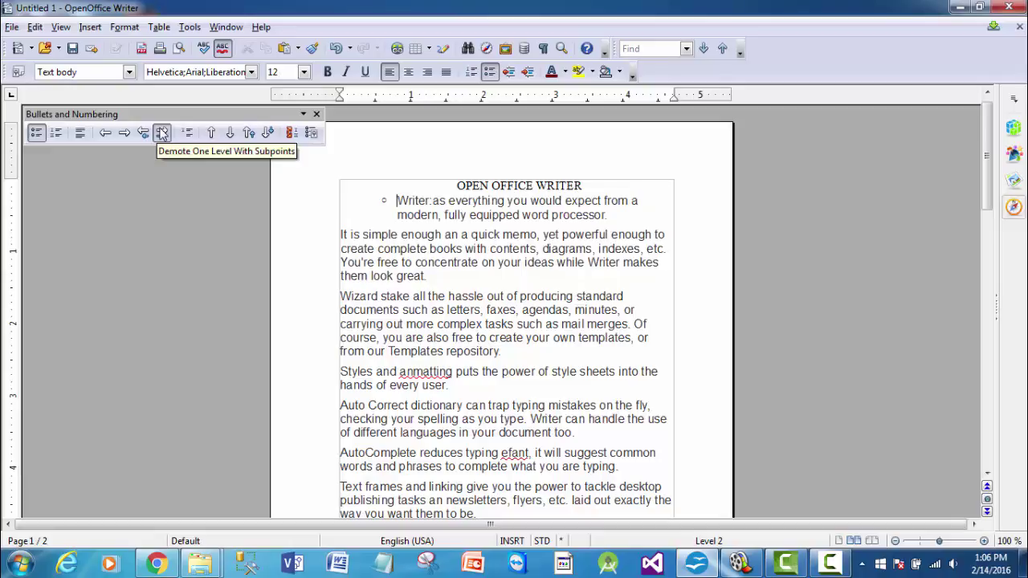
{"action": "left_click", "coordinate": [249, 134]}
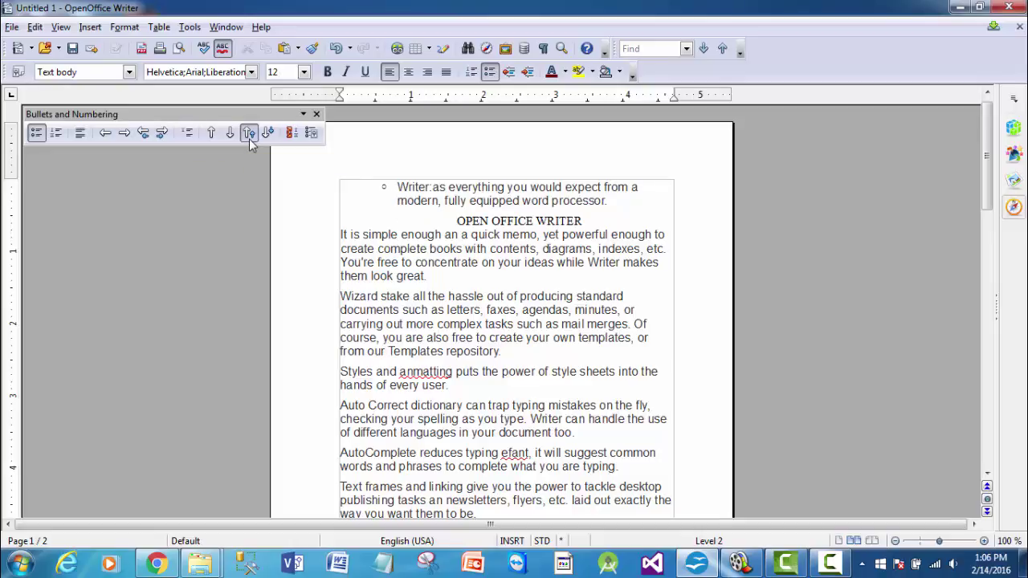
{"action": "left_click", "coordinate": [267, 134]}
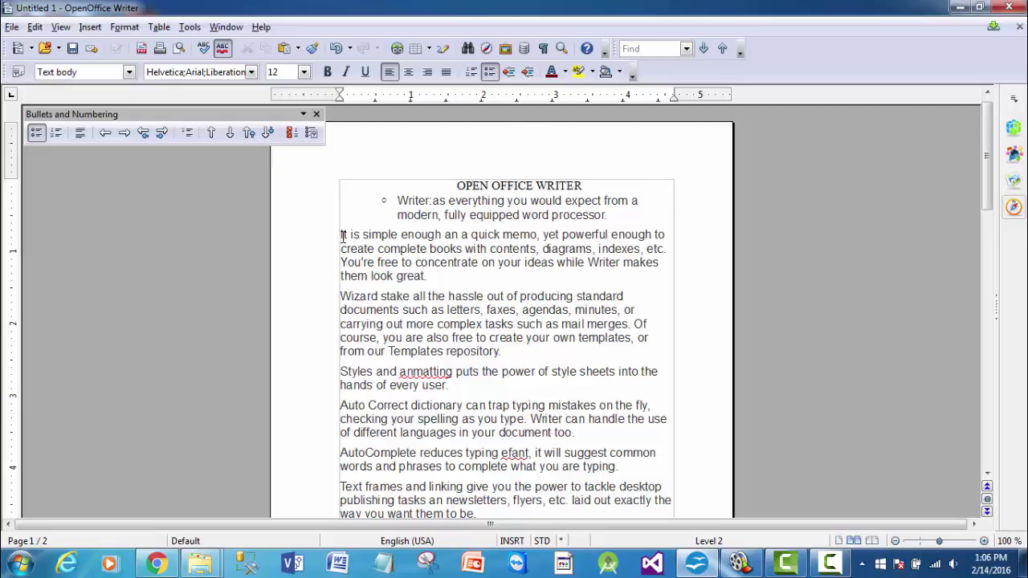
- Paste the 'It is simple enough' paragraph after 'every user.'
{"action": "left_click_drag", "start_coordinate": [341, 235], "coordinate": [426, 276]}
{"action": "key", "text": "ctrl+c"}
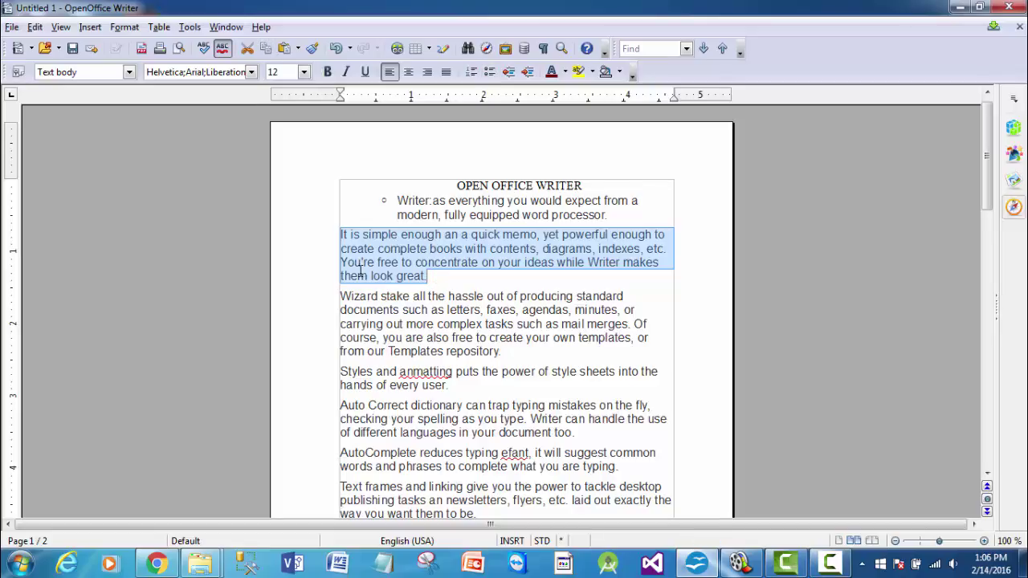
{"action": "left_click", "coordinate": [452, 392]}
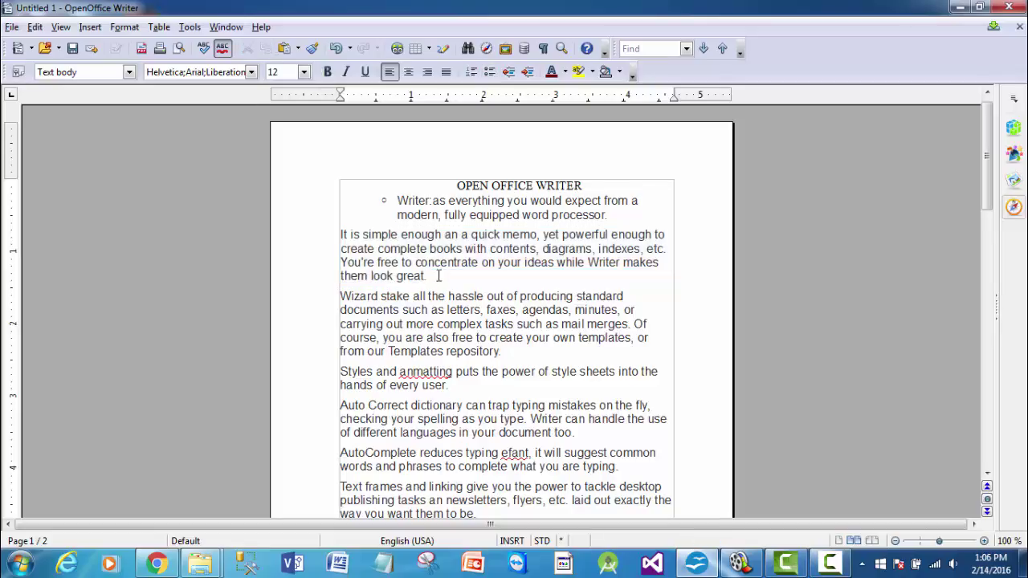
{"action": "left_click", "coordinate": [284, 50]}
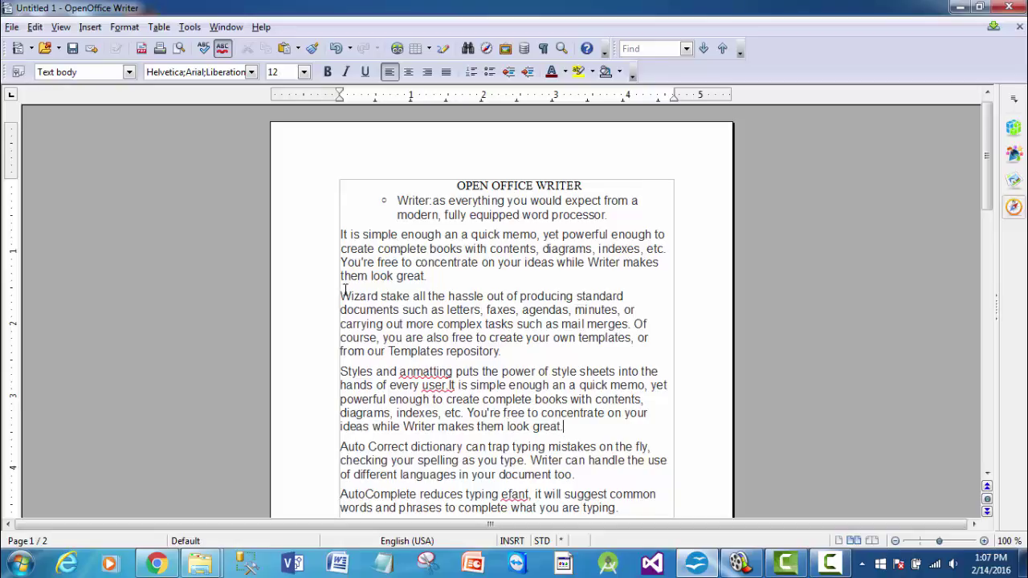
- Cut the 'Wizard stake' text and paste it after 'look great.'
{"action": "left_click_drag", "start_coordinate": [340, 294], "coordinate": [520, 313]}
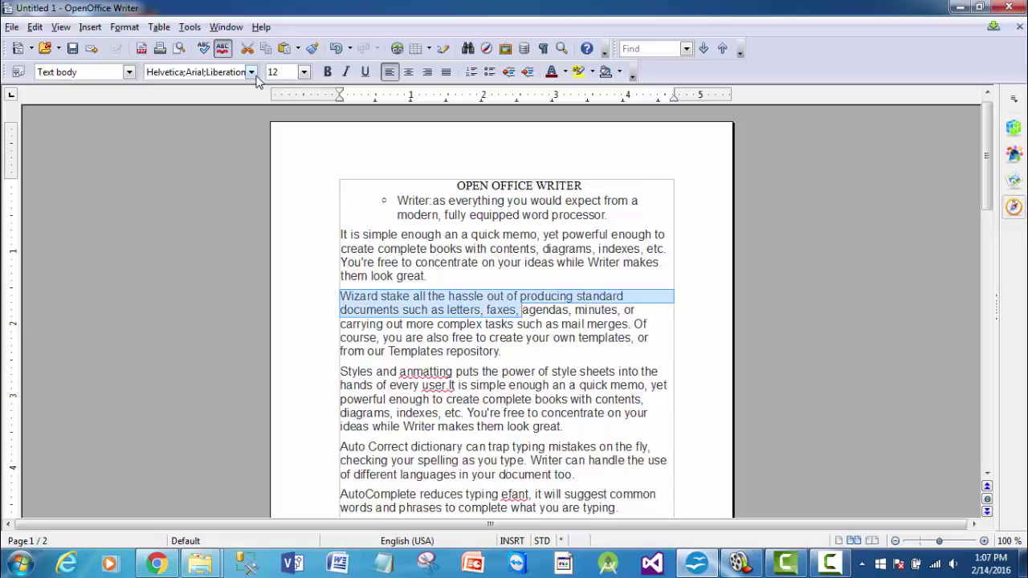
{"action": "left_click", "coordinate": [247, 49]}
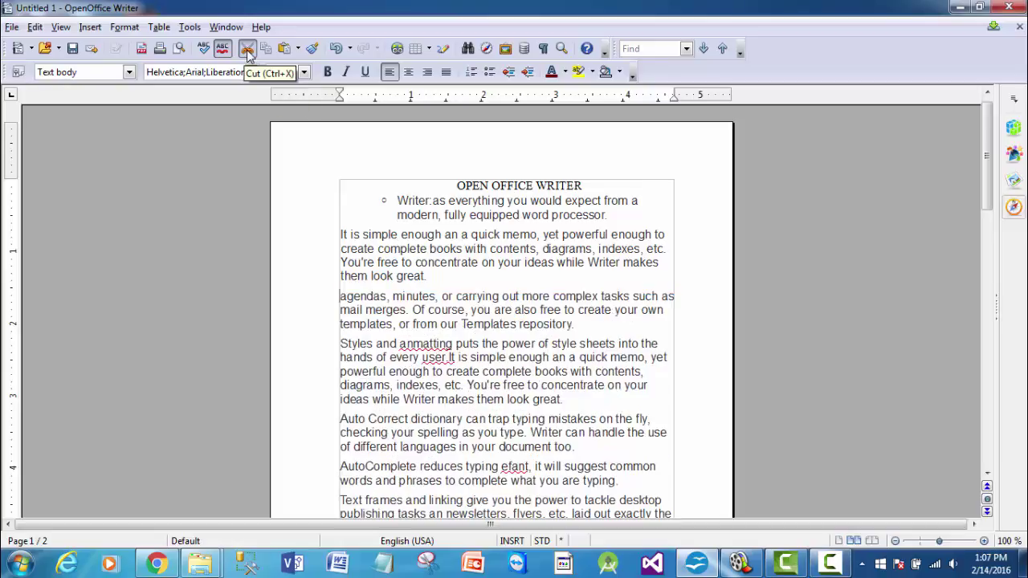
{"action": "left_click", "coordinate": [564, 399]}
{"action": "left_click", "coordinate": [284, 50]}
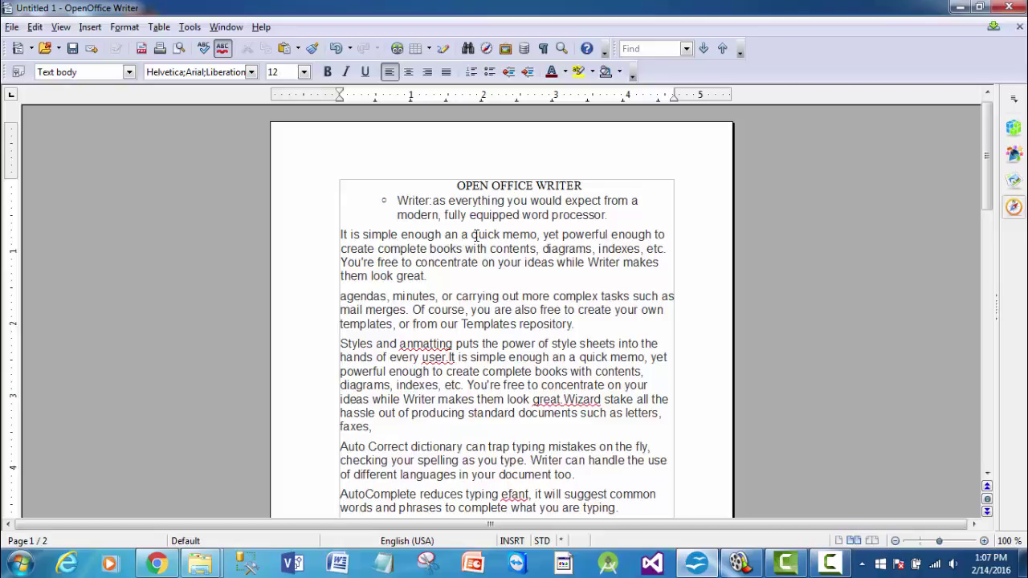
- Undo the pastes, cut, bullet moves and numbering to restore the original text
{"action": "left_click", "coordinate": [338, 49]}
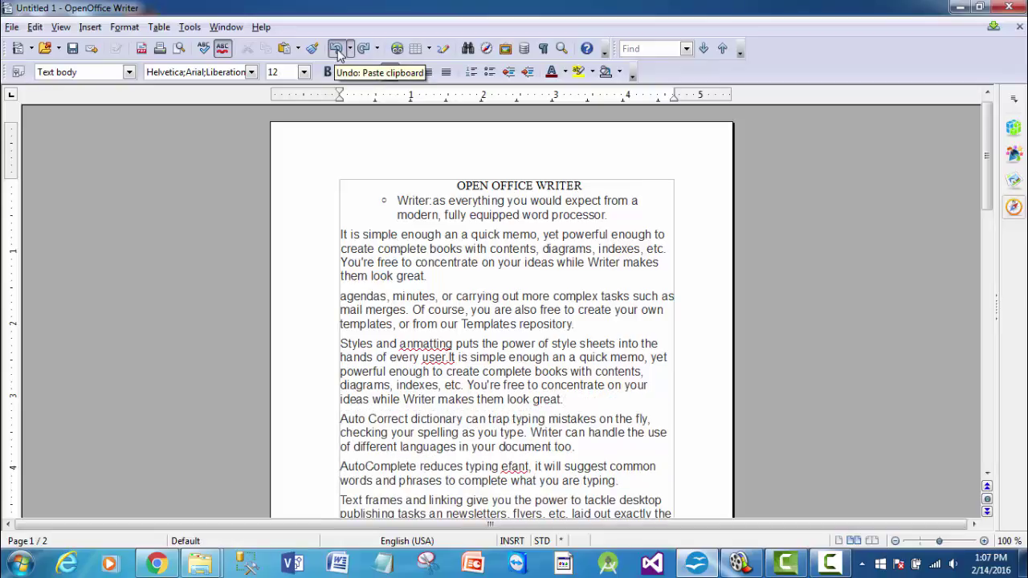
{"action": "left_click", "coordinate": [338, 50]}
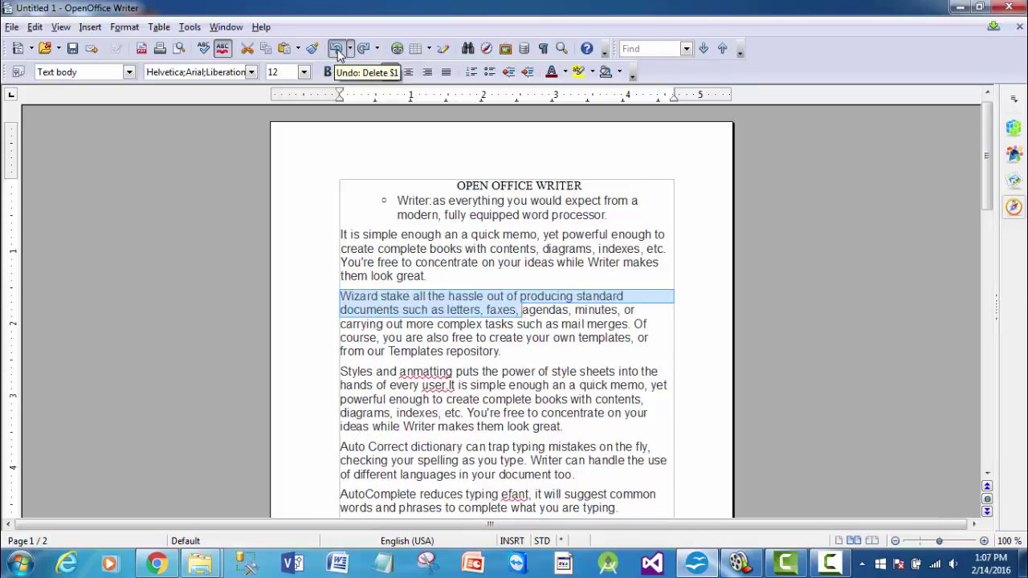
{"action": "left_click", "coordinate": [337, 50]}
{"action": "left_click", "coordinate": [337, 50]}
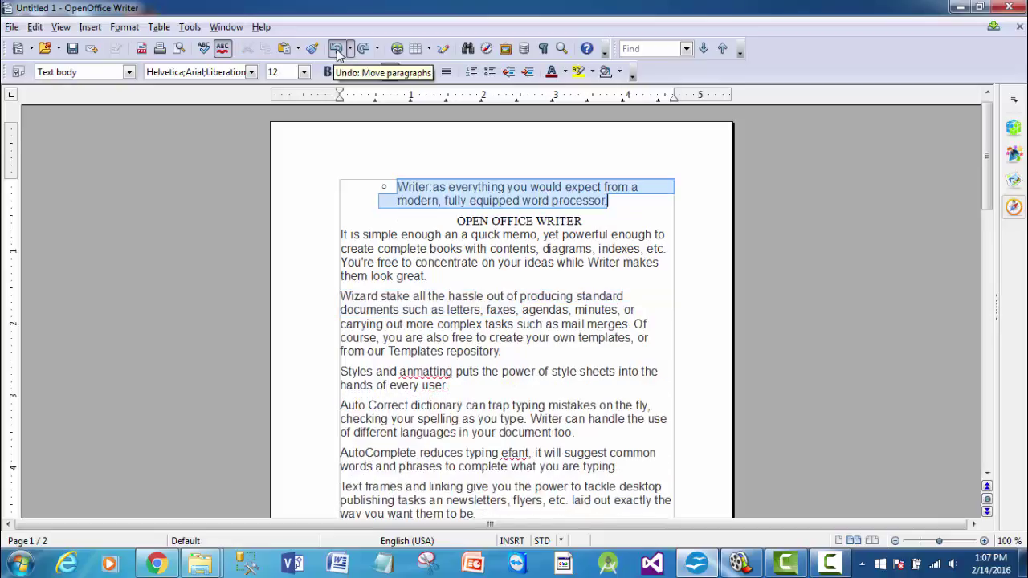
{"action": "left_click", "coordinate": [337, 50]}
{"action": "left_click", "coordinate": [337, 50]}
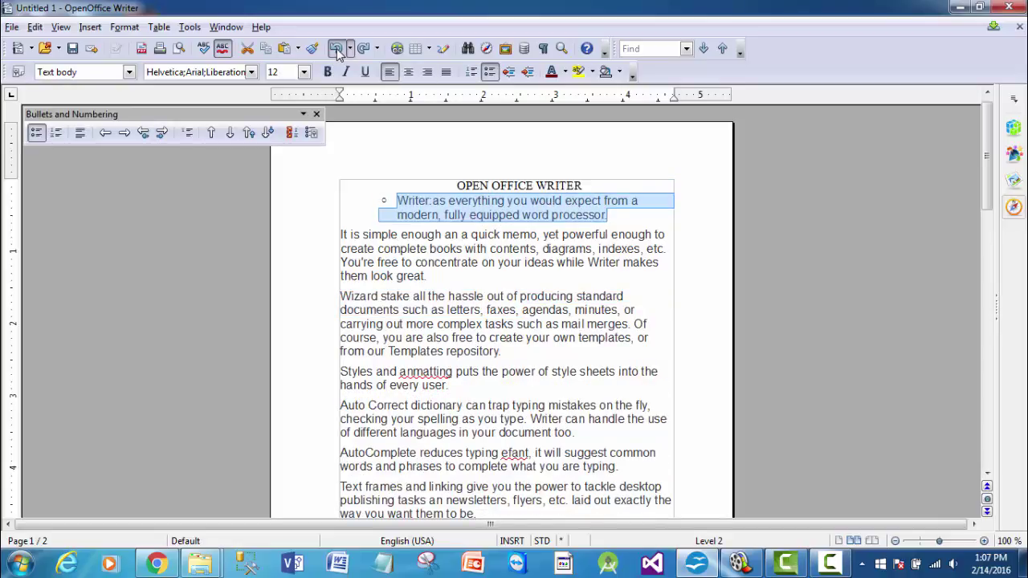
{"action": "left_click", "coordinate": [337, 49]}
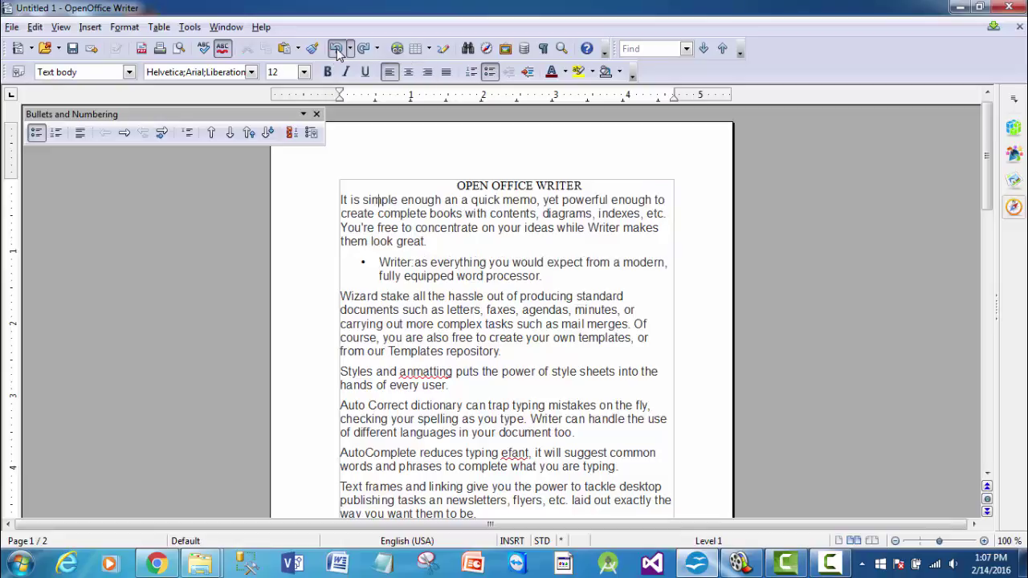
{"action": "left_click", "coordinate": [337, 50]}
{"action": "left_click", "coordinate": [337, 50]}
{"action": "left_click", "coordinate": [337, 49]}
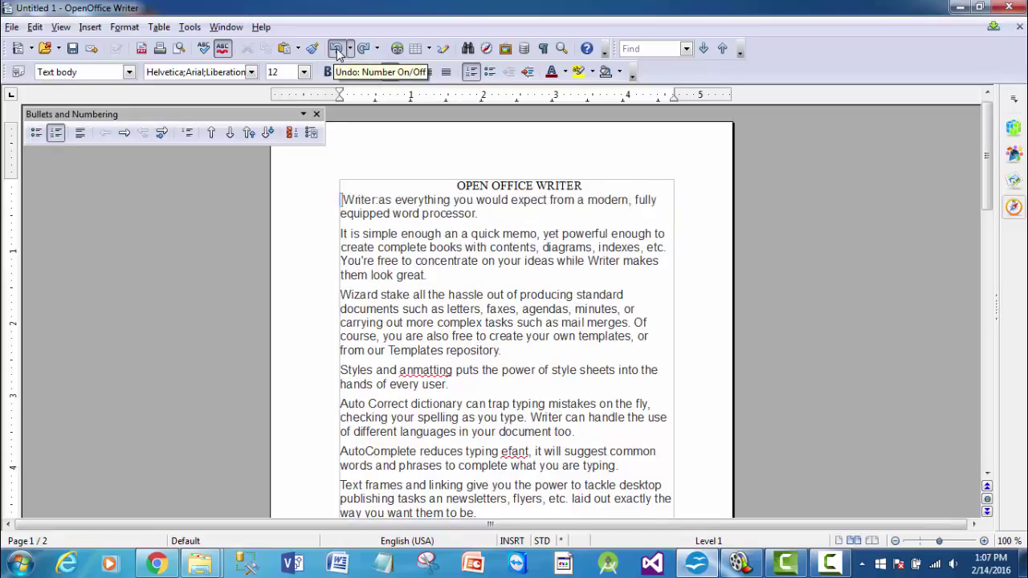
{"action": "left_click", "coordinate": [438, 350]}
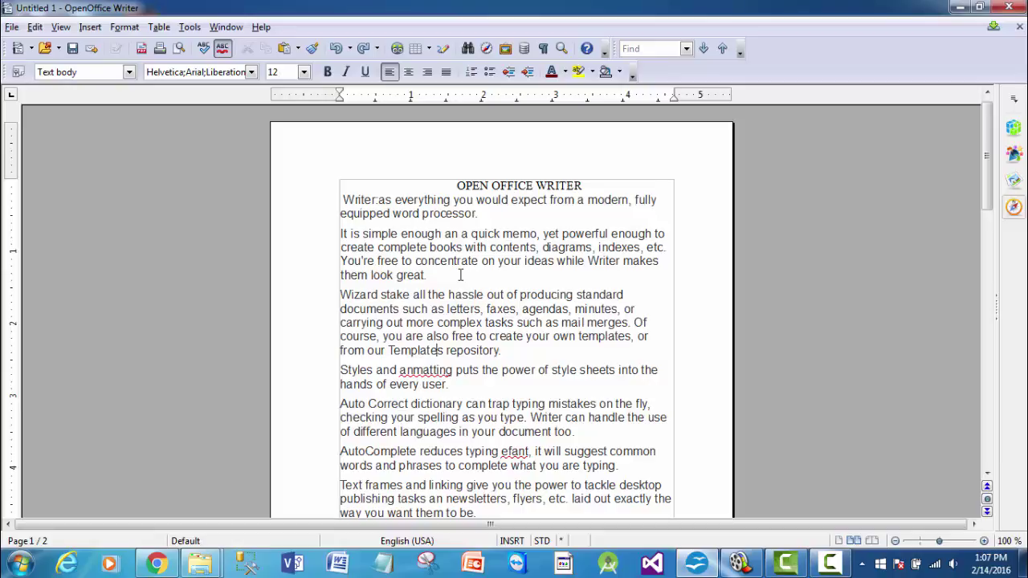
- Use Find & Replace to change all 19 occurrences of 'the' to 'for' with Replace All
{"action": "left_click", "coordinate": [467, 49]}
{"action": "type", "text": "for"}
{"action": "key", "text": "BackSpace"}
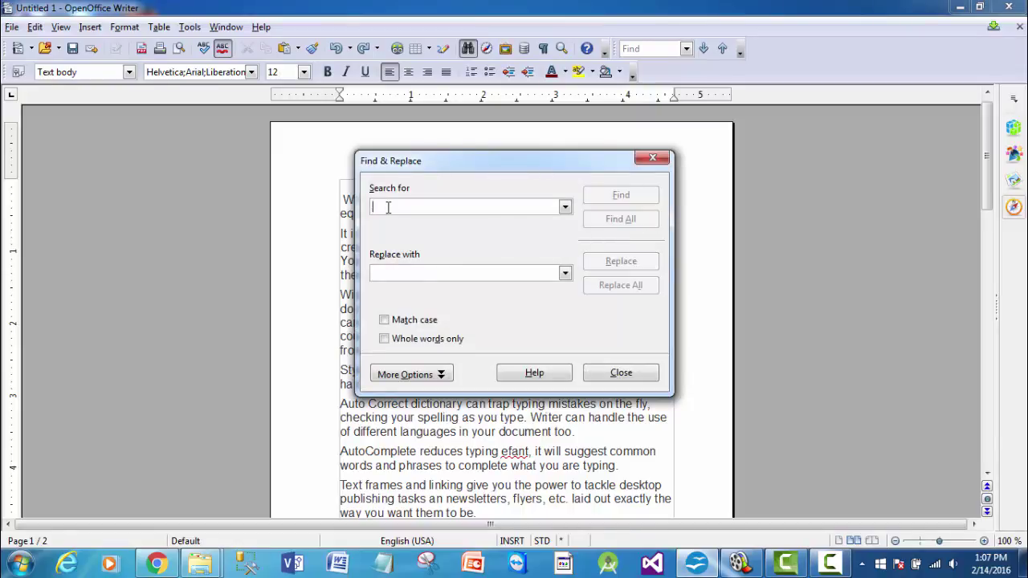
{"action": "type", "text": "the"}
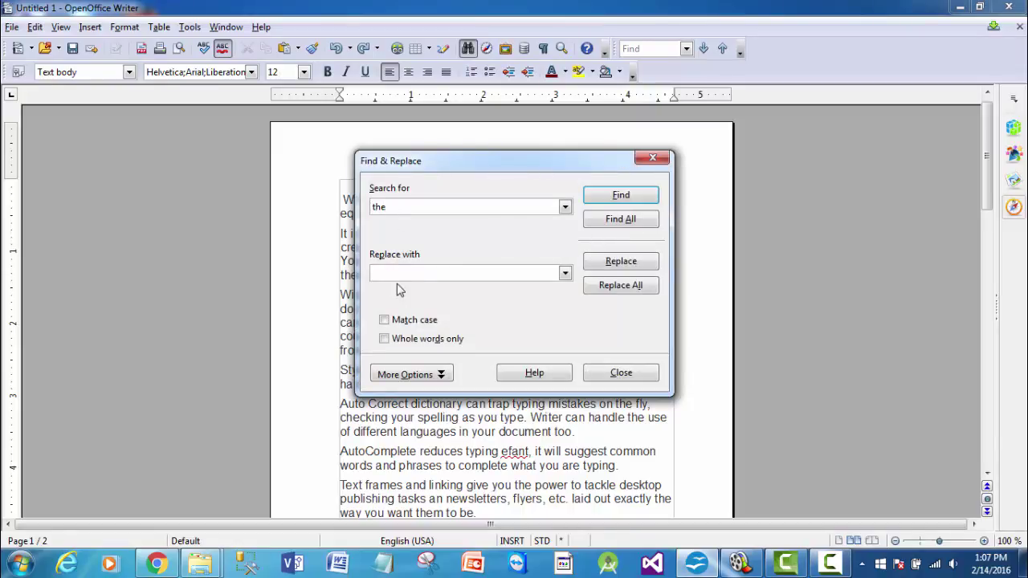
{"action": "left_click", "coordinate": [396, 271]}
{"action": "type", "text": "for"}
{"action": "left_click", "coordinate": [638, 291]}
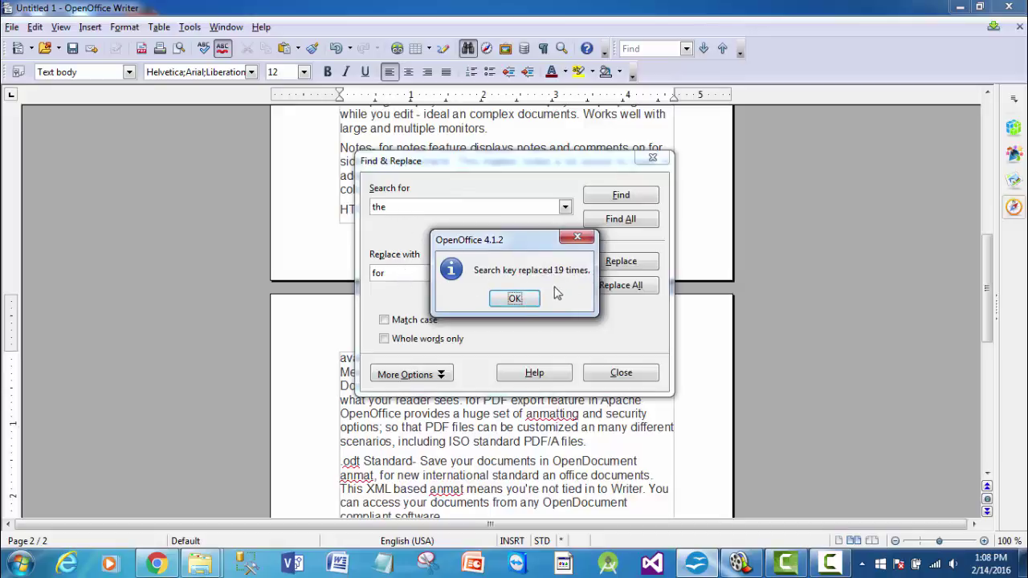
{"action": "left_click", "coordinate": [516, 299]}
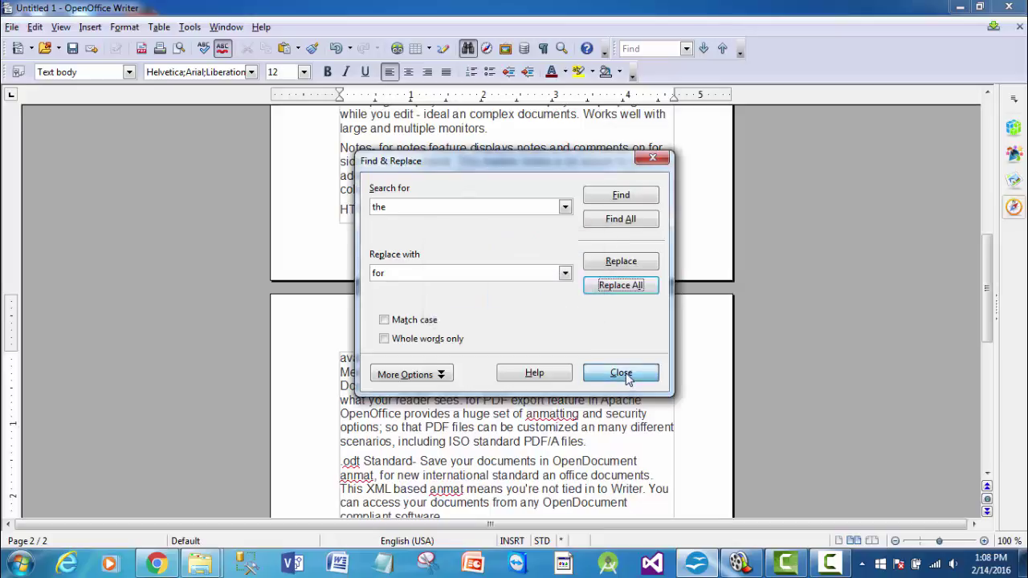
{"action": "left_click", "coordinate": [629, 380]}
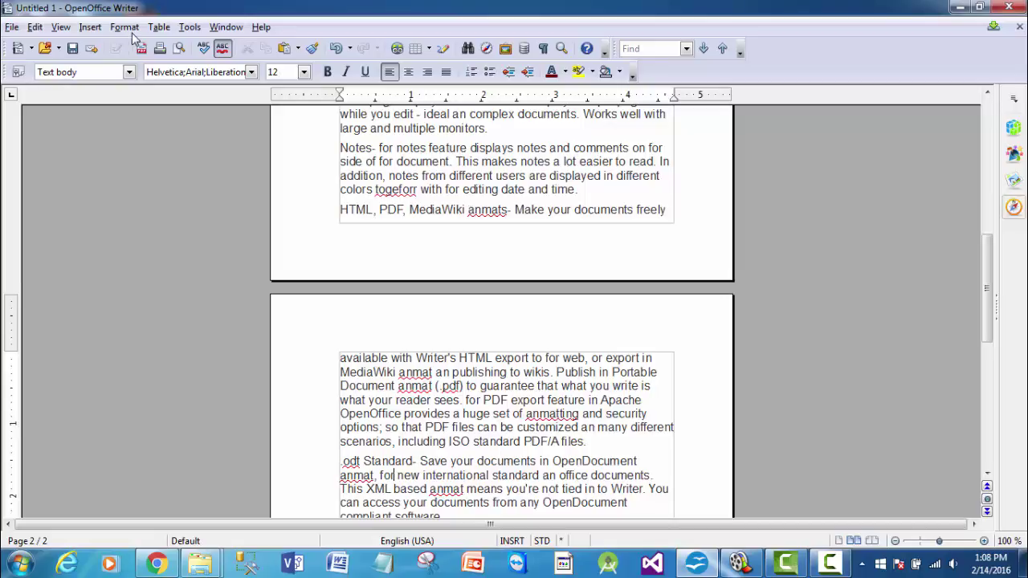
- Run Spelling and Grammar, ignoring '.odt' once and 'anmat' everywhere, then close it
{"action": "left_click", "coordinate": [191, 29]}
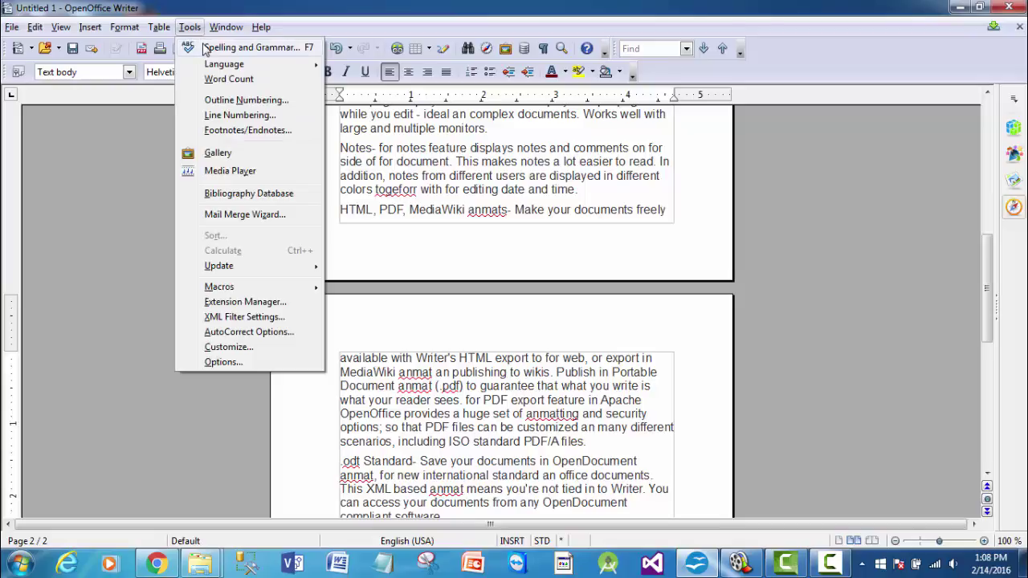
{"action": "left_click", "coordinate": [205, 50]}
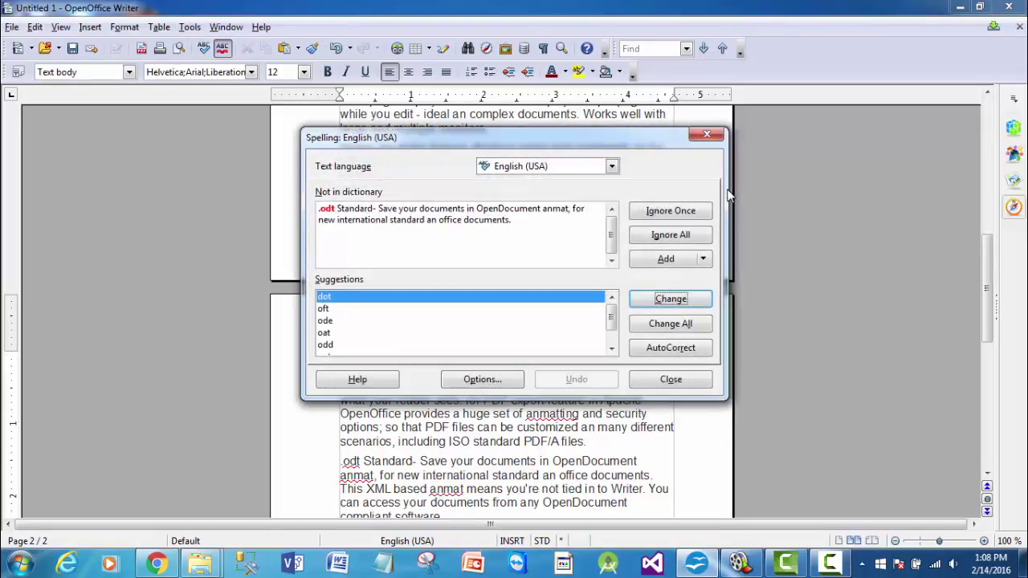
{"action": "left_click", "coordinate": [671, 211]}
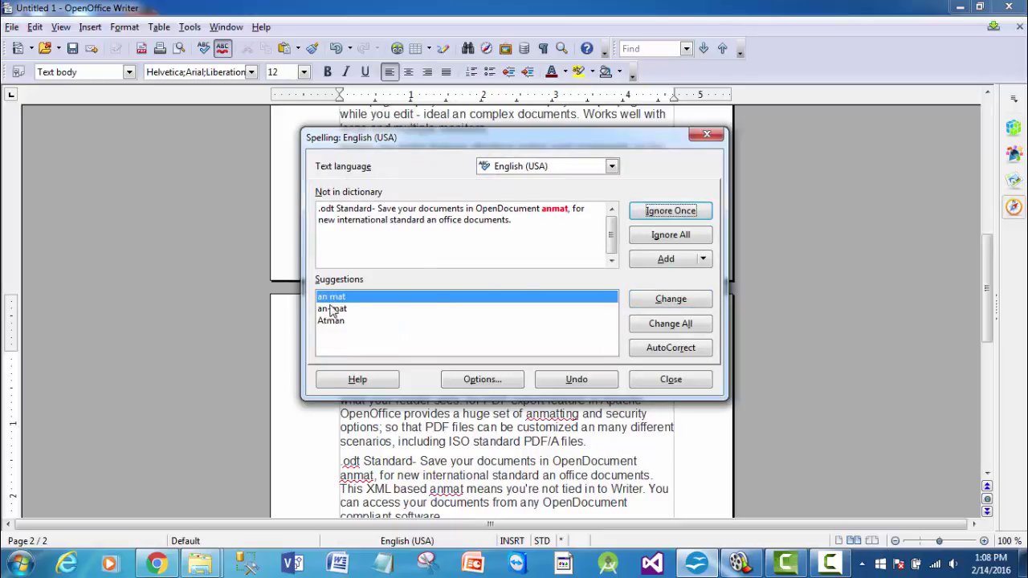
{"action": "left_click", "coordinate": [667, 238]}
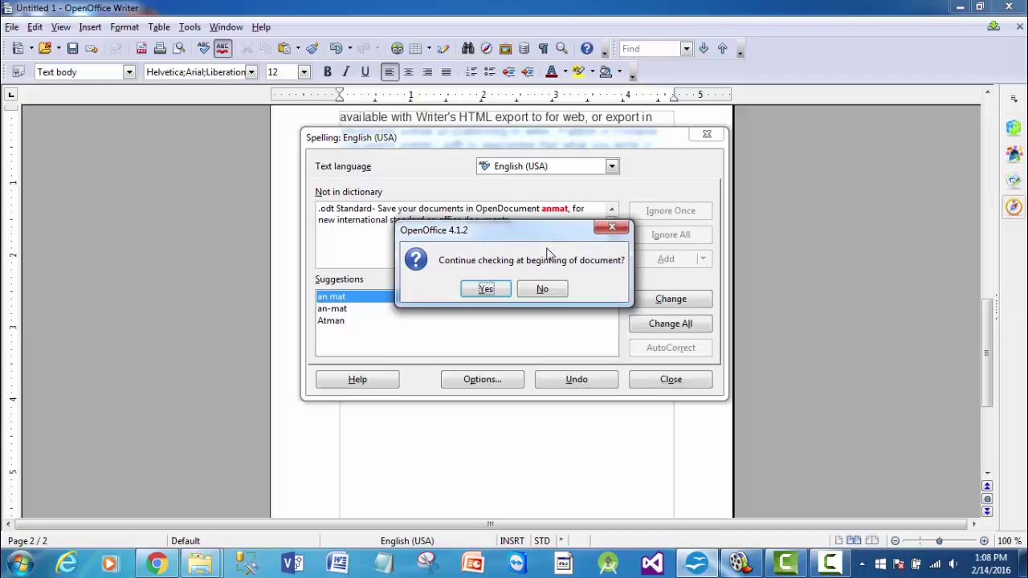
{"action": "left_click", "coordinate": [504, 292]}
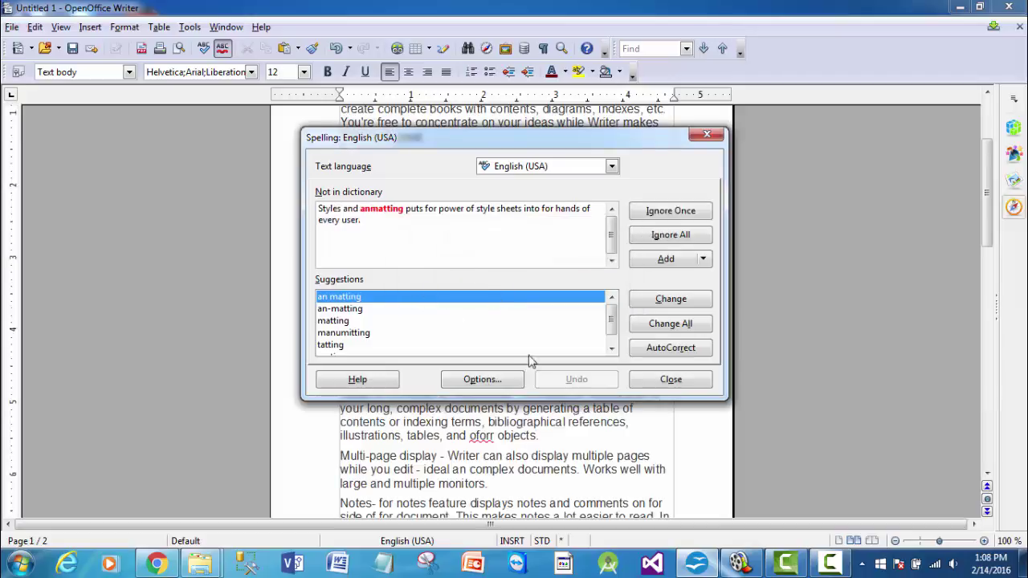
{"action": "left_click", "coordinate": [688, 383]}
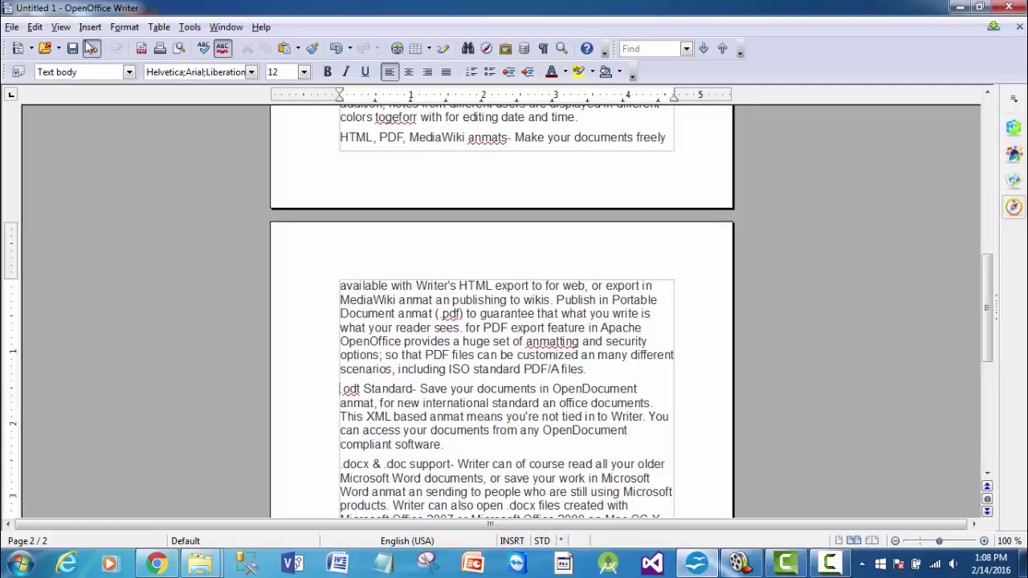
{"action": "left_click", "coordinate": [193, 27]}
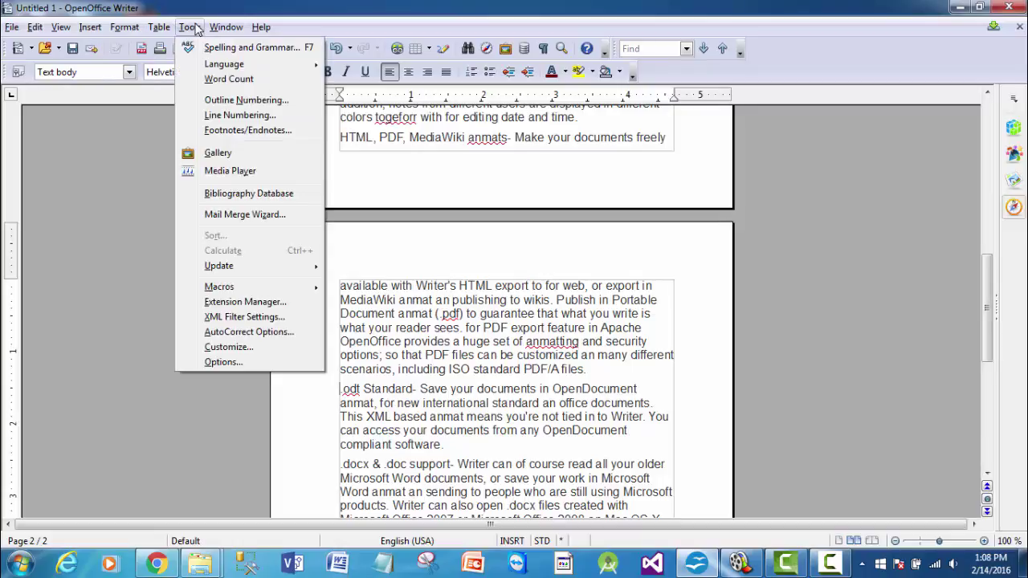
{"action": "mouse_move", "coordinate": [226, 68]}
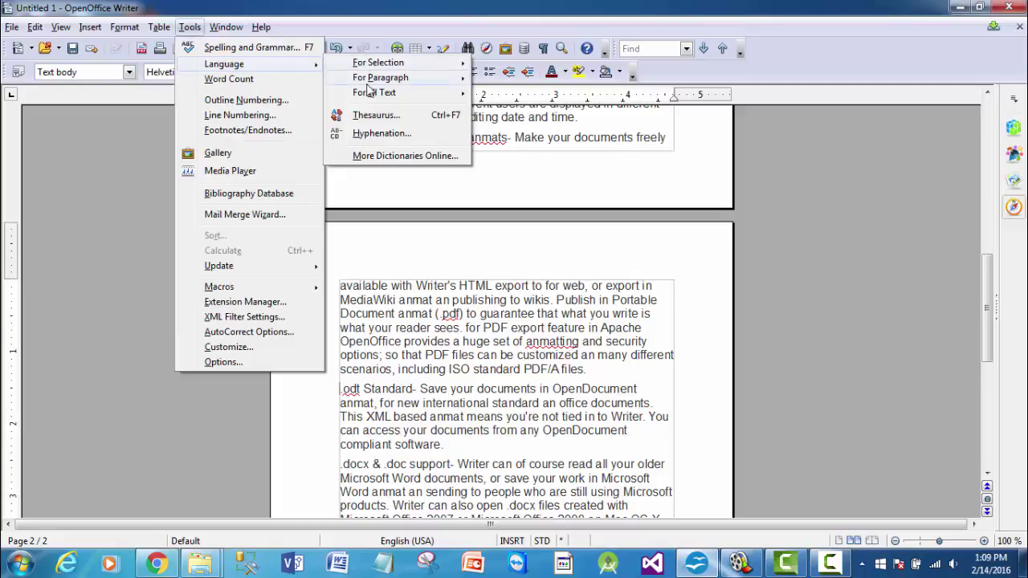
{"action": "left_click", "coordinate": [369, 115]}
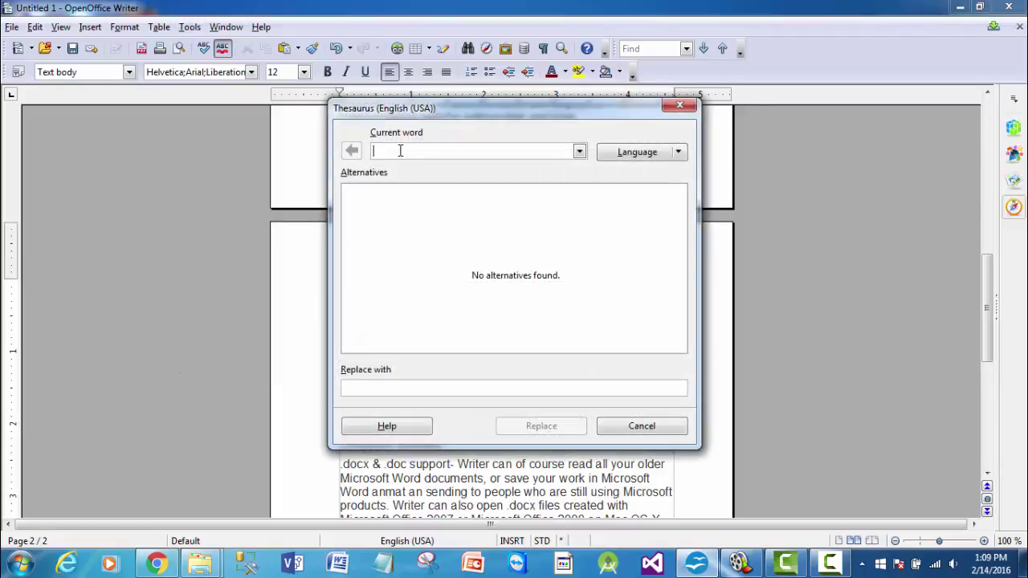
{"action": "type", "text": "anmat"}
{"action": "key", "text": "BackSpace"}
{"action": "key", "text": "BackSpace"}
{"action": "key", "text": "BackSpace"}
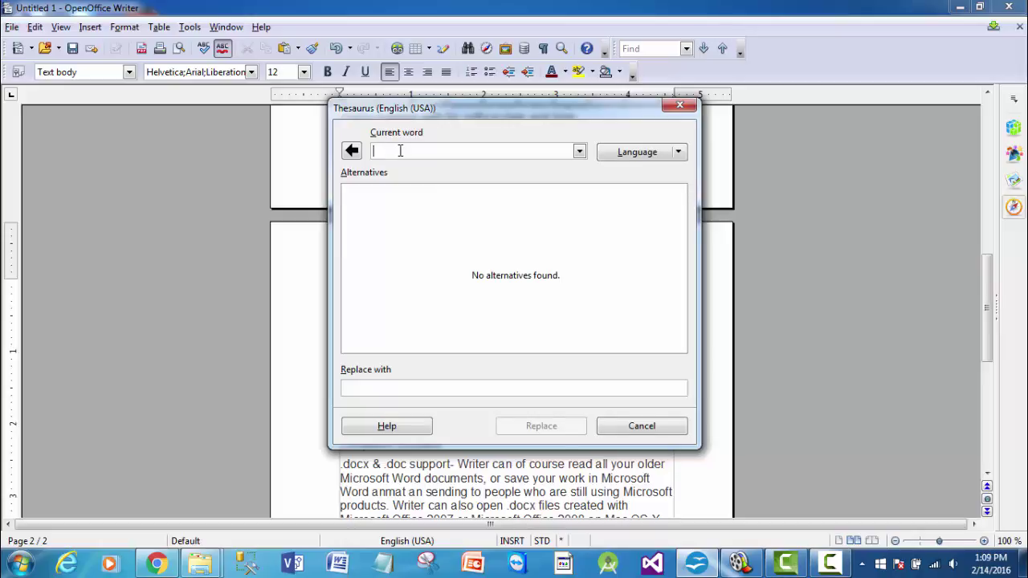
{"action": "type", "text": "document"}
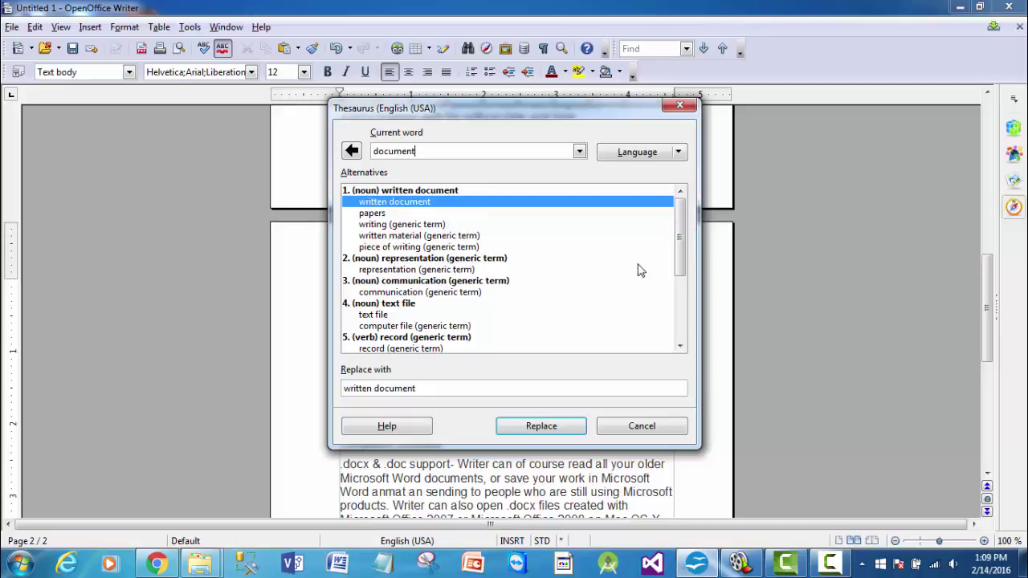
{"action": "left_click_drag", "start_coordinate": [679, 255], "coordinate": [680, 324]}
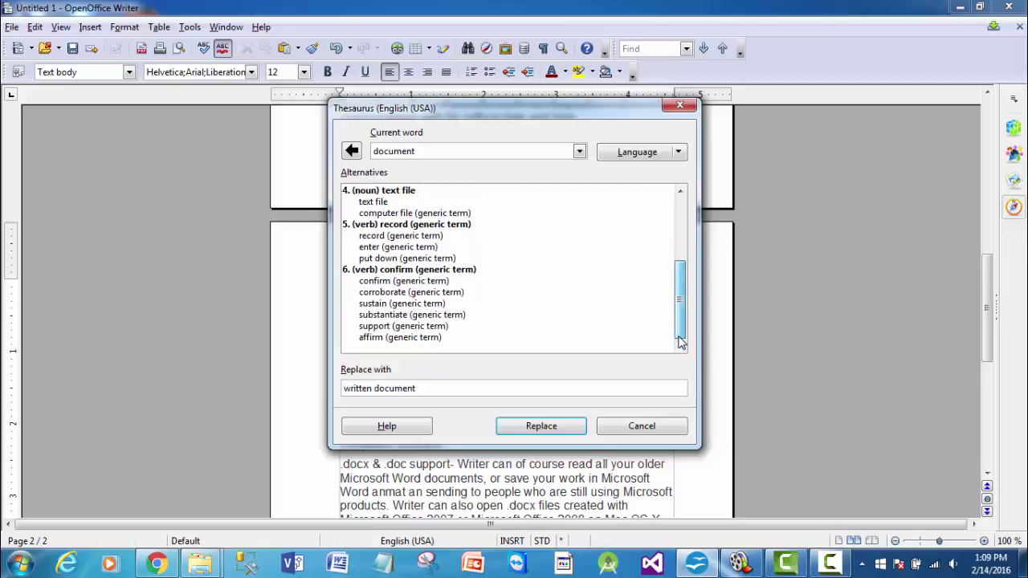
{"action": "left_click", "coordinate": [641, 428]}
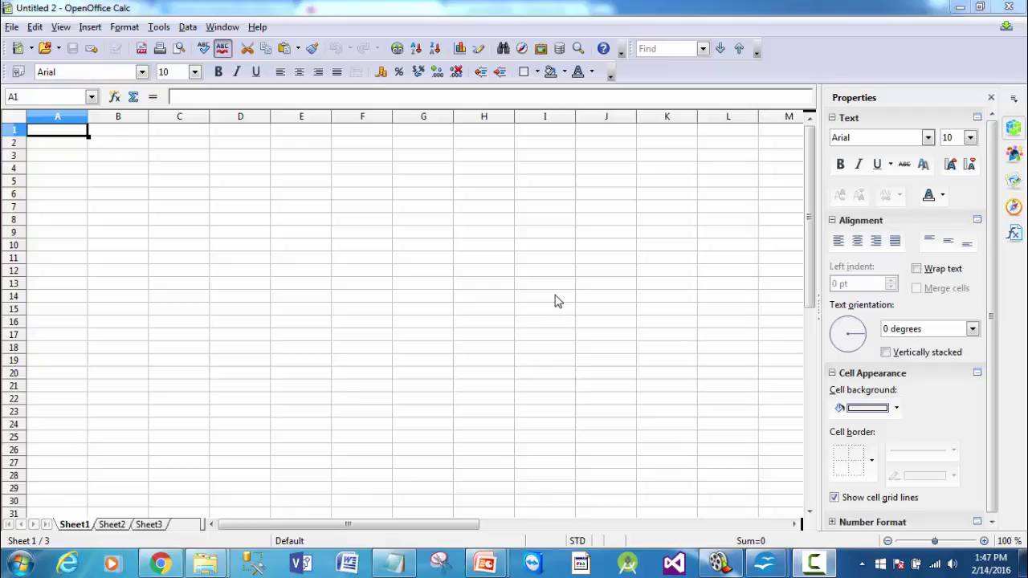
- Browse the Calc menus from File across to Help without choosing a command
{"action": "left_click", "coordinate": [12, 29]}
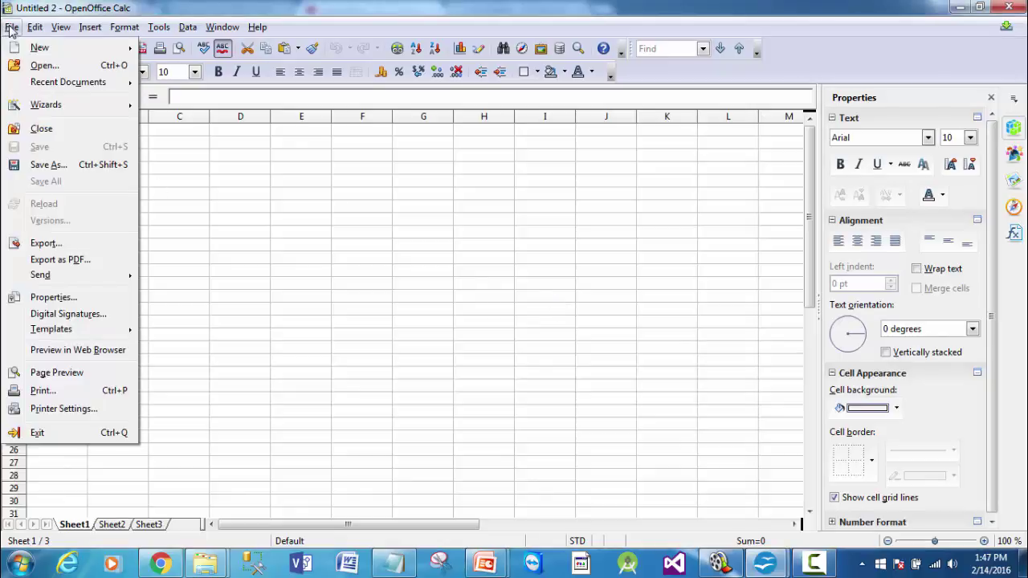
{"action": "mouse_move", "coordinate": [34, 31]}
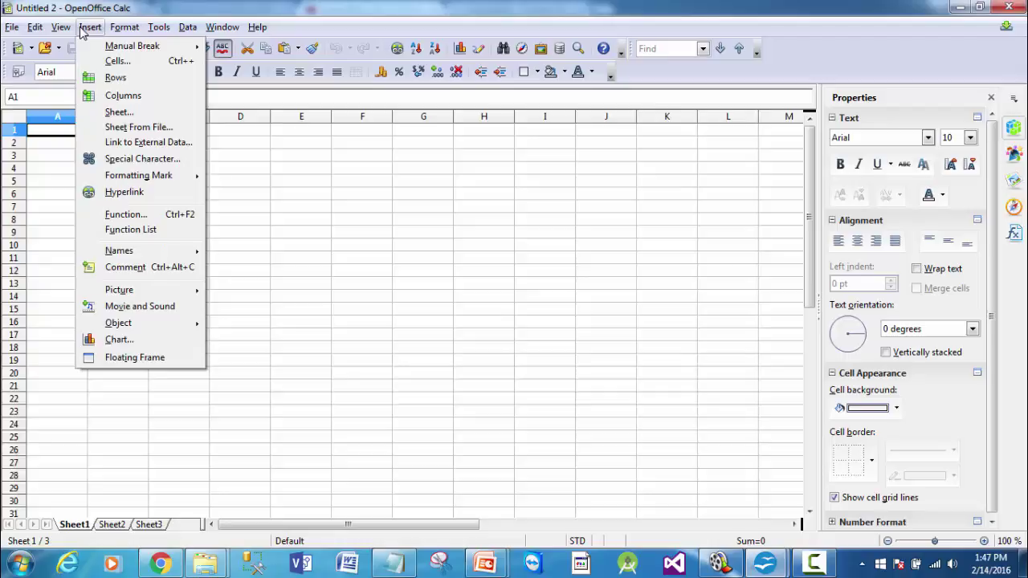
{"action": "mouse_move", "coordinate": [163, 31]}
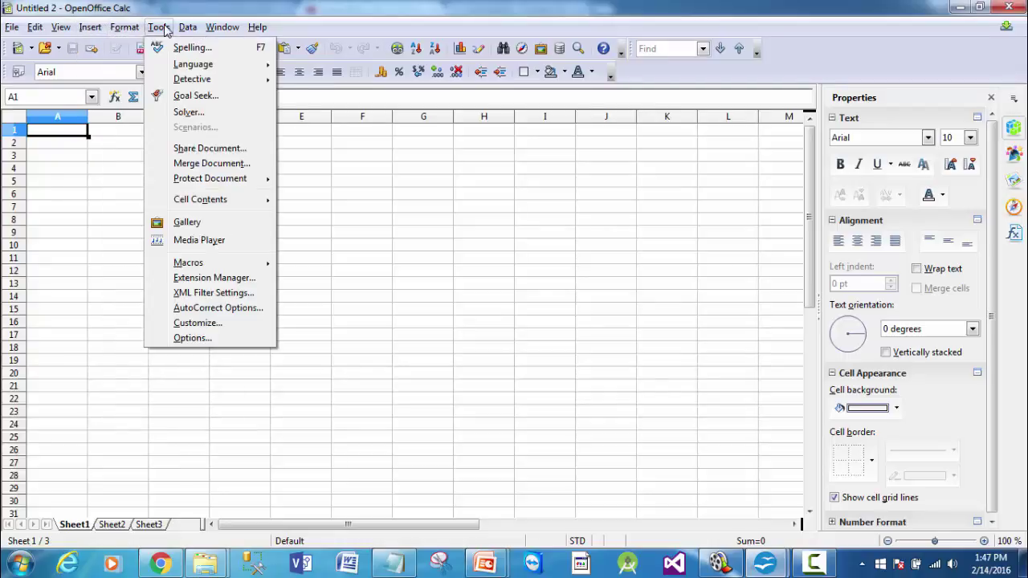
{"action": "mouse_move", "coordinate": [256, 30]}
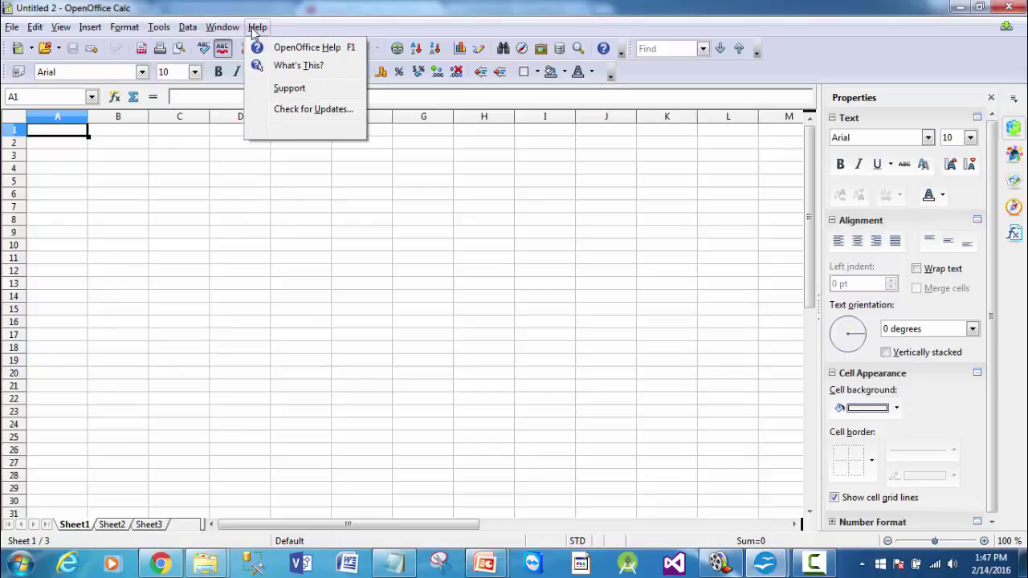
- Apply the Currency number format to cell A1, then select cell B2
{"action": "left_click", "coordinate": [4, 48]}
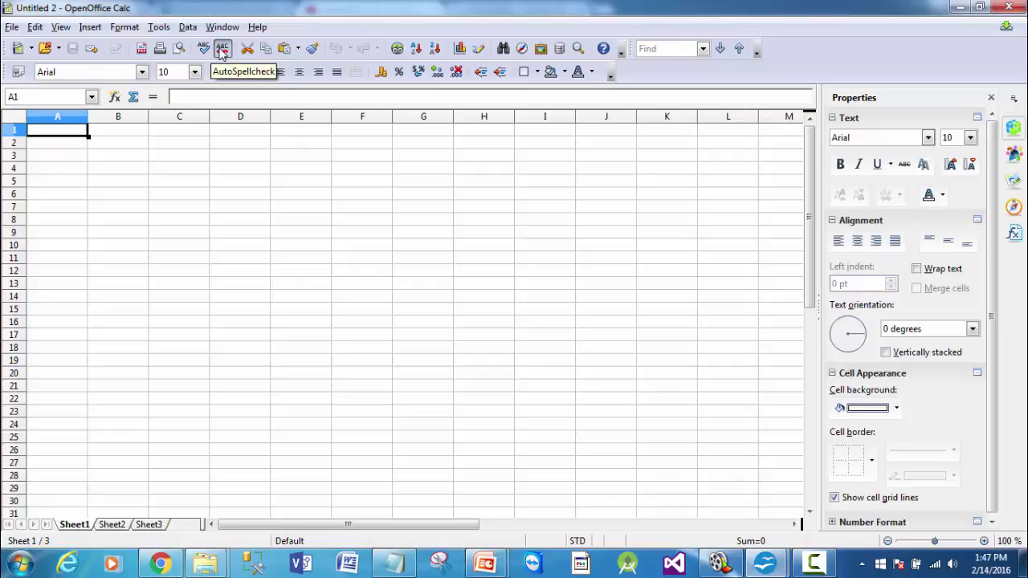
{"action": "left_click", "coordinate": [381, 73]}
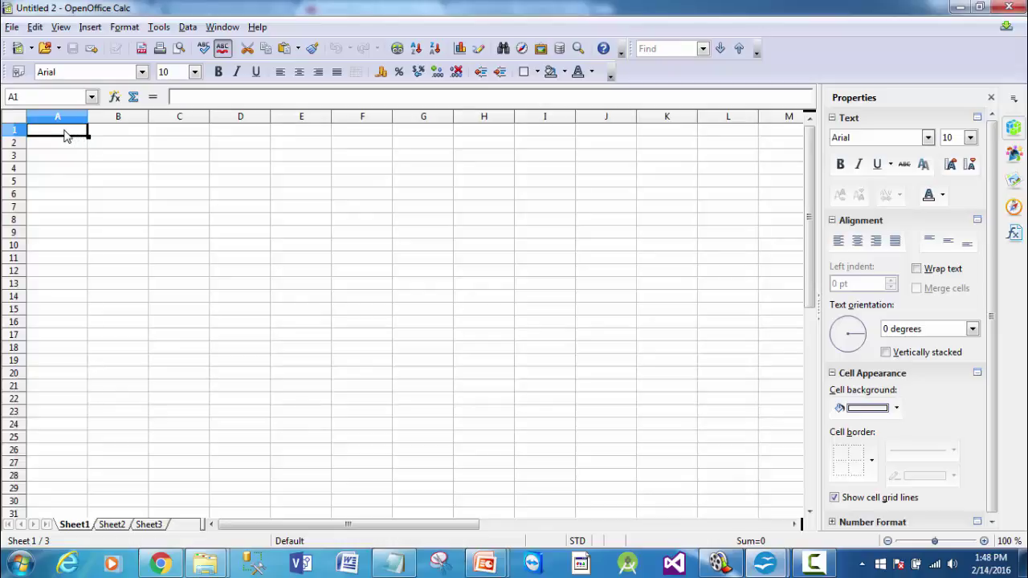
{"action": "left_click", "coordinate": [107, 151]}
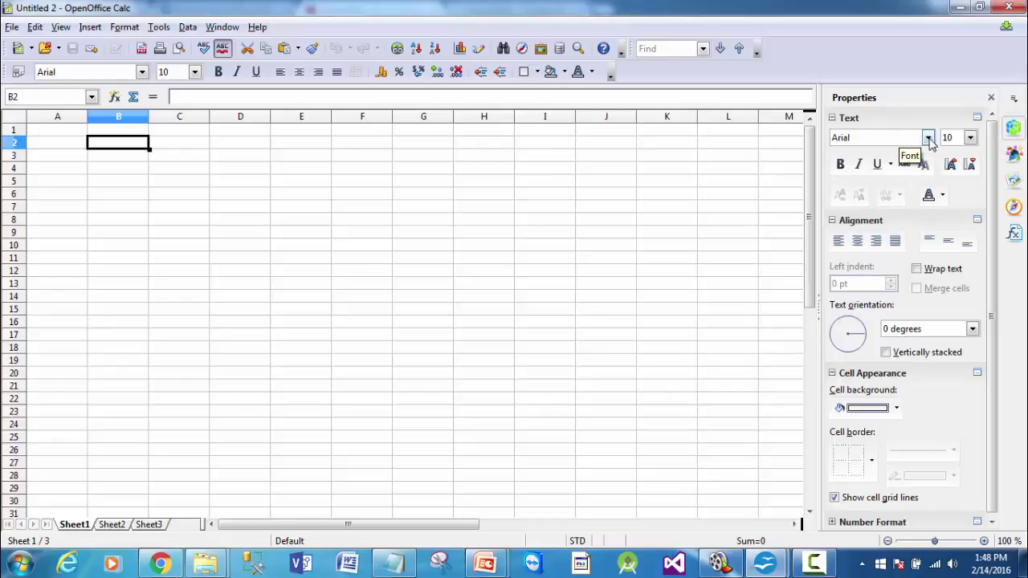
- Keep Arial as the sidebar font and show the cell Styles list
{"action": "left_click", "coordinate": [928, 137]}
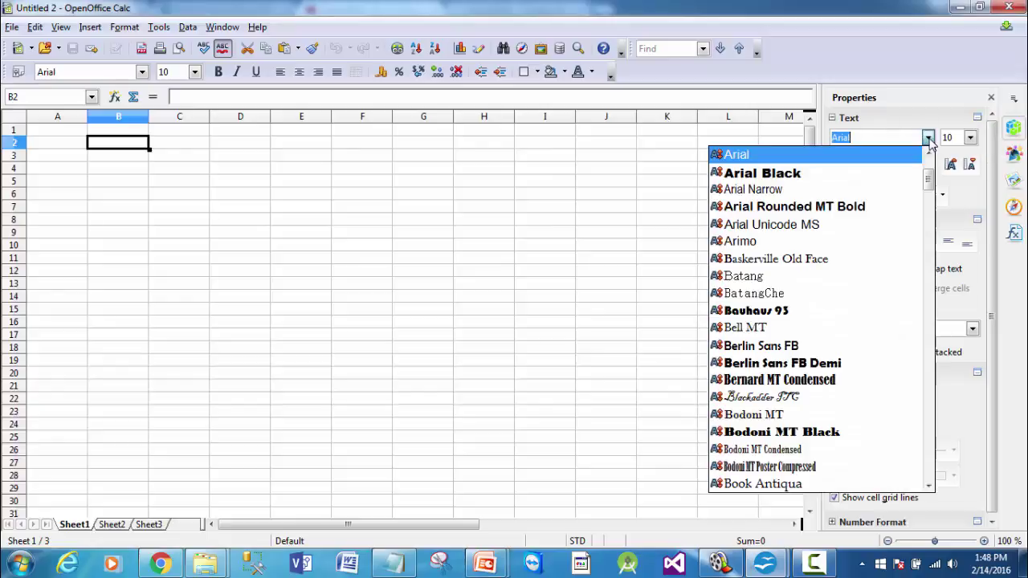
{"action": "left_click", "coordinate": [881, 153]}
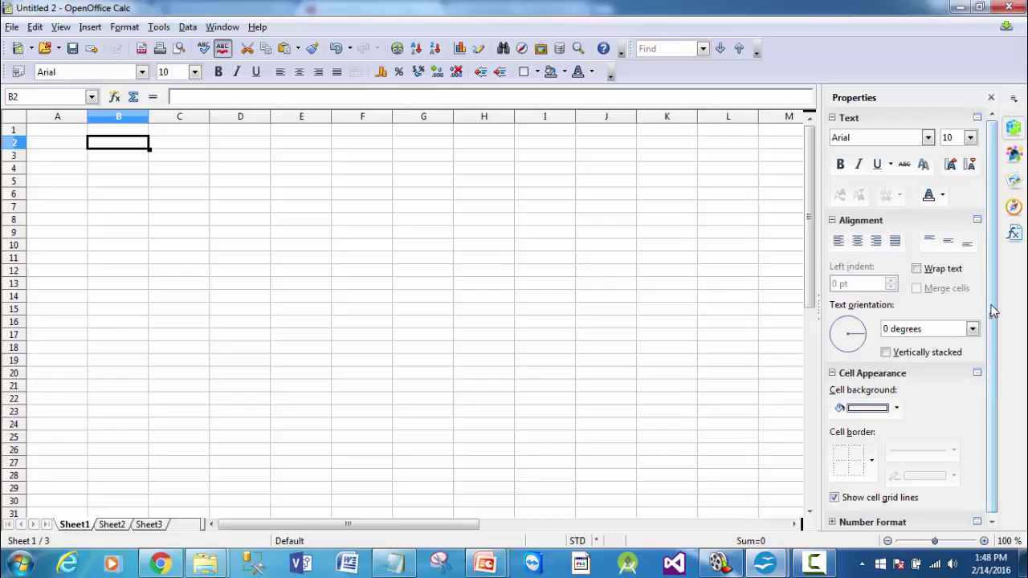
{"action": "left_click", "coordinate": [1014, 153]}
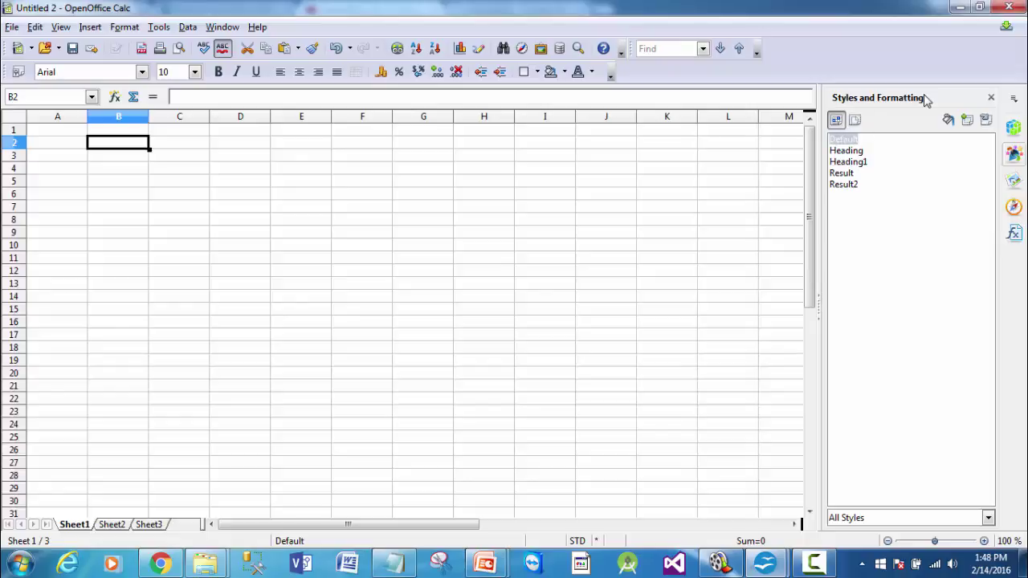
- Browse the Gallery's Backgrounds and Bullets themes, then switch the sidebar to the Navigator
{"action": "left_click", "coordinate": [1014, 183]}
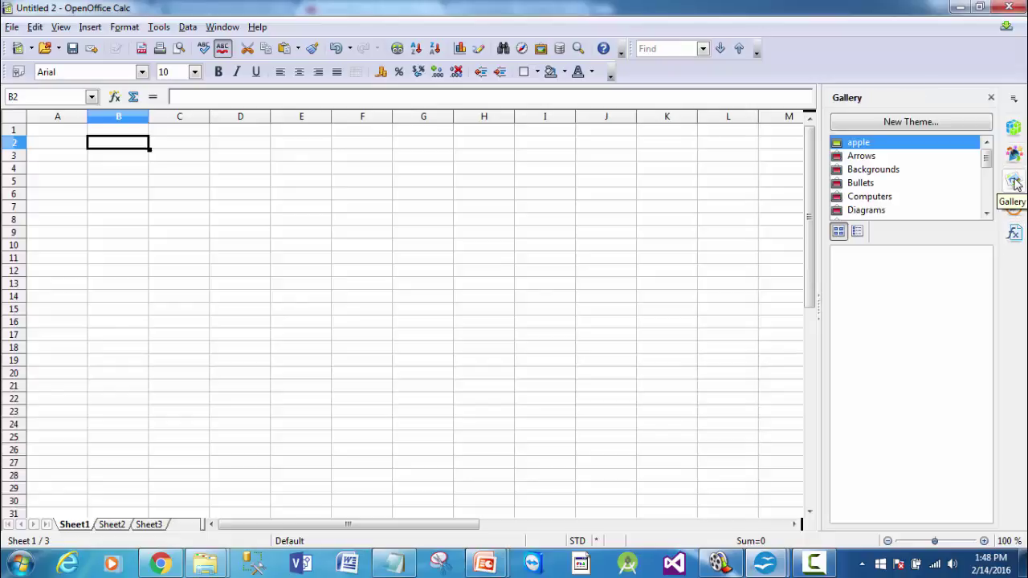
{"action": "left_click", "coordinate": [876, 170]}
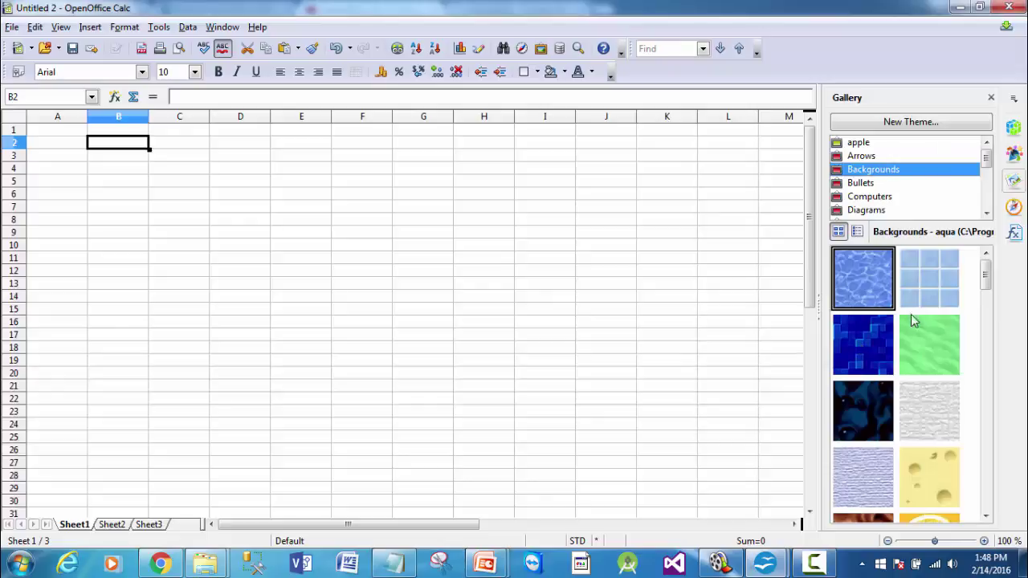
{"action": "left_click", "coordinate": [872, 187]}
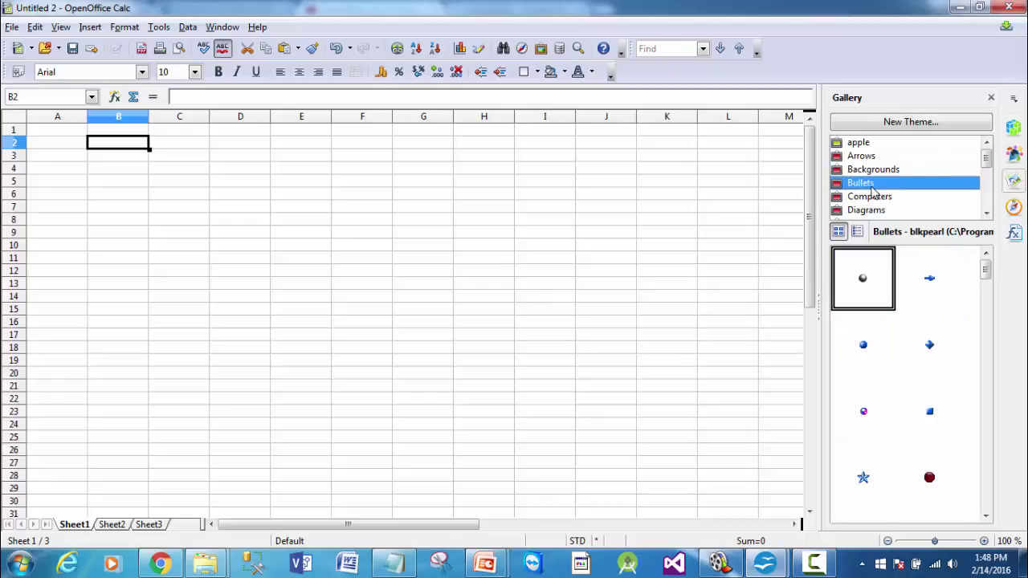
{"action": "left_click", "coordinate": [1014, 207]}
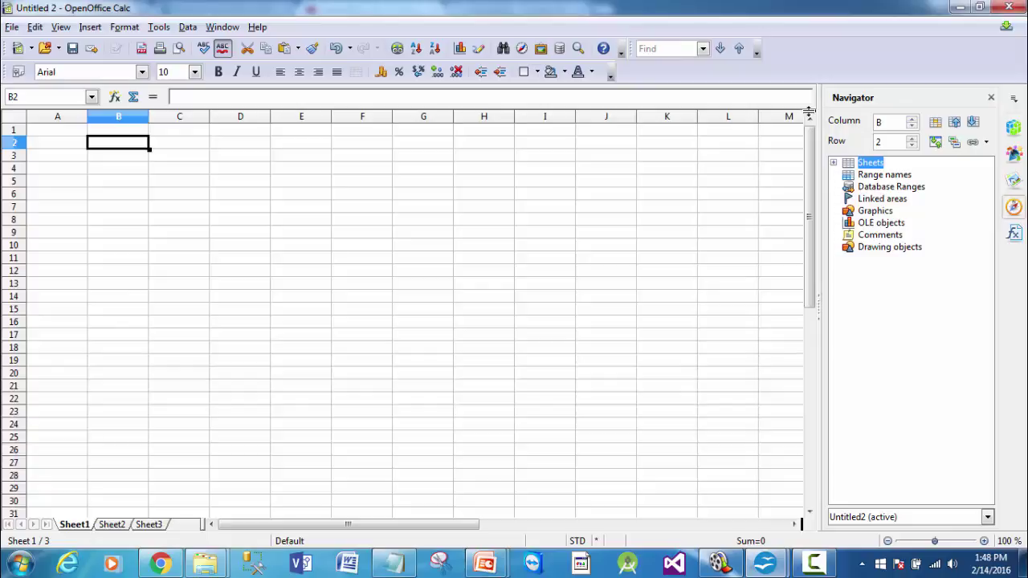
{"action": "left_click_drag", "start_coordinate": [809, 110], "coordinate": [811, 365]}
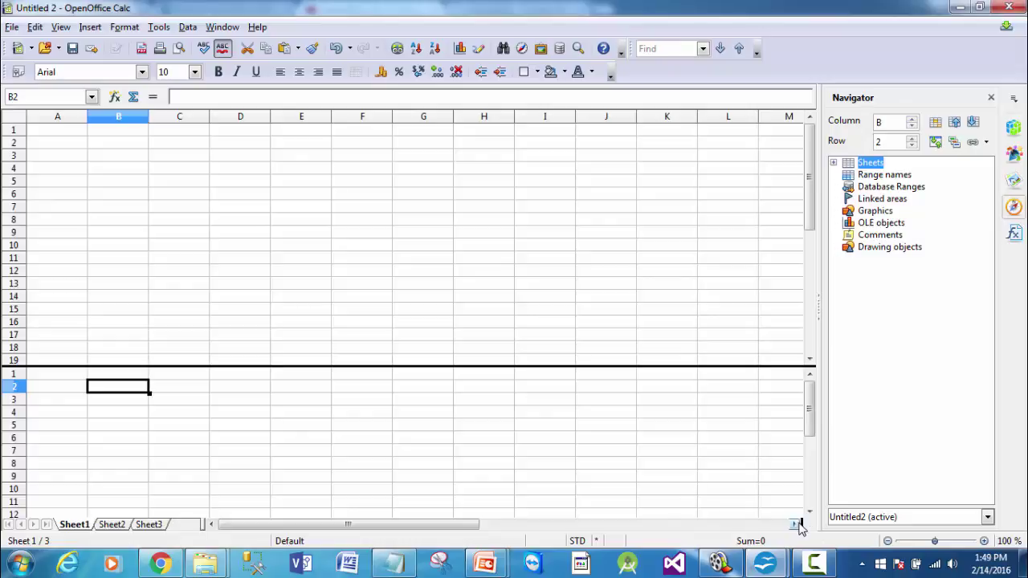
{"action": "left_click_drag", "start_coordinate": [802, 524], "coordinate": [441, 453]}
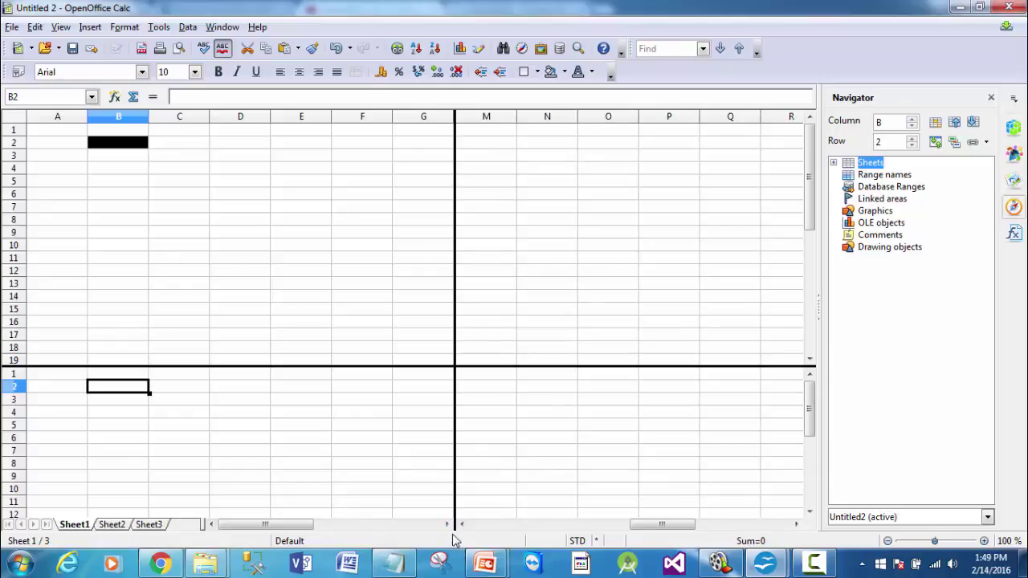
{"action": "left_click_drag", "start_coordinate": [454, 525], "coordinate": [800, 523]}
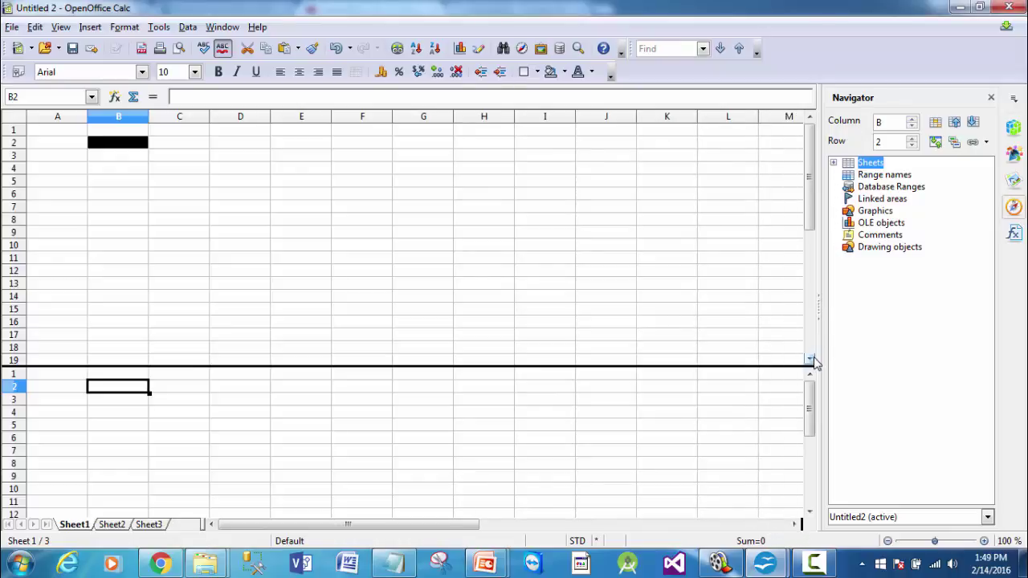
{"action": "left_click_drag", "start_coordinate": [810, 367], "coordinate": [812, 98]}
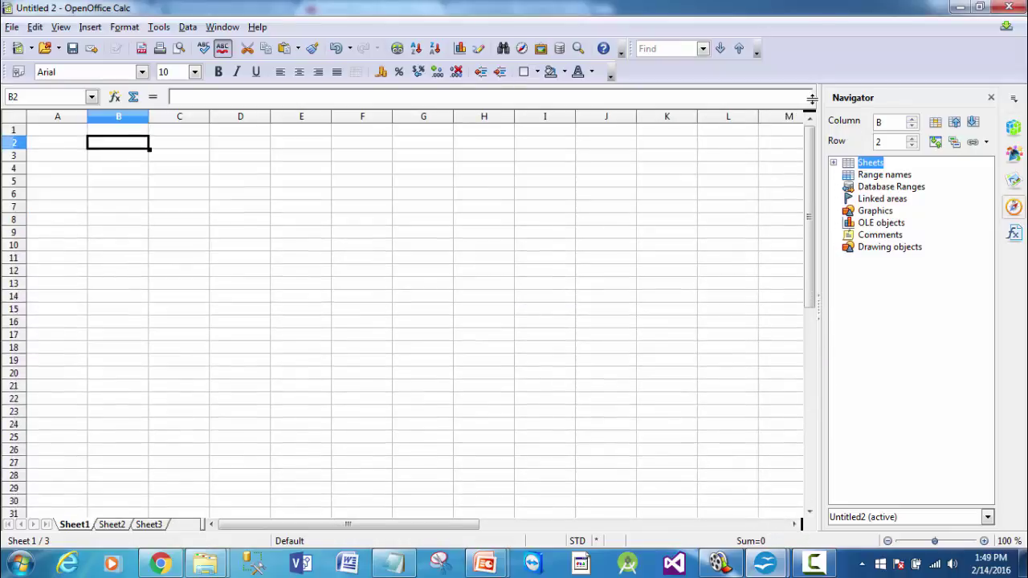
{"action": "key", "text": "F2"}
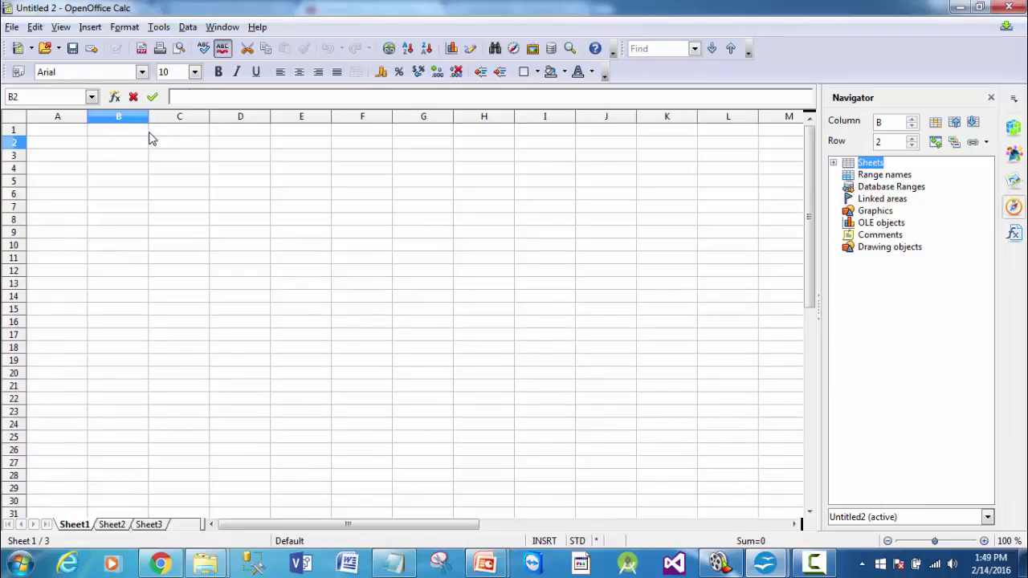
{"action": "left_click", "coordinate": [148, 117]}
{"action": "left_click_drag", "start_coordinate": [152, 119], "coordinate": [236, 122]}
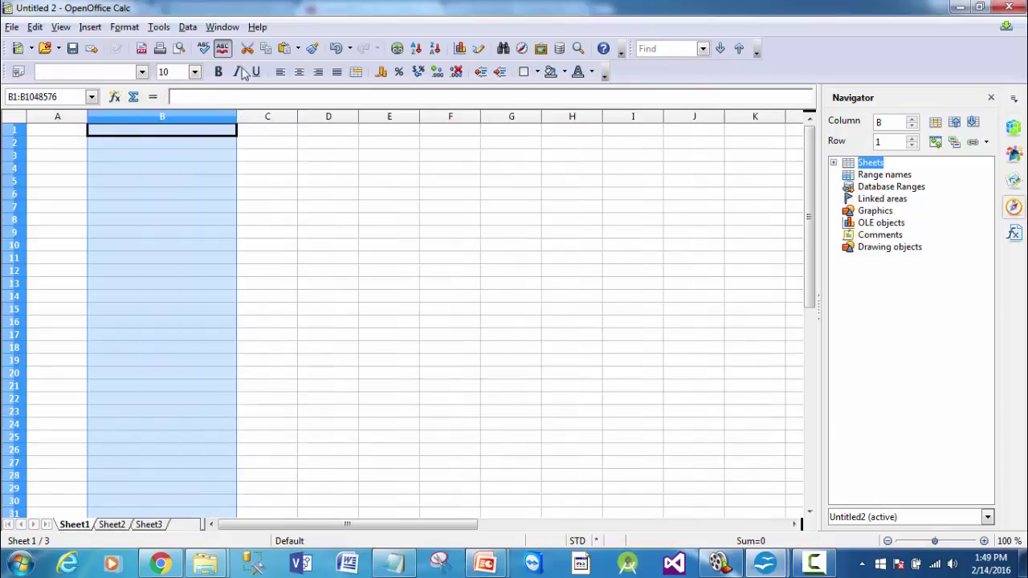
{"action": "left_click", "coordinate": [336, 49]}
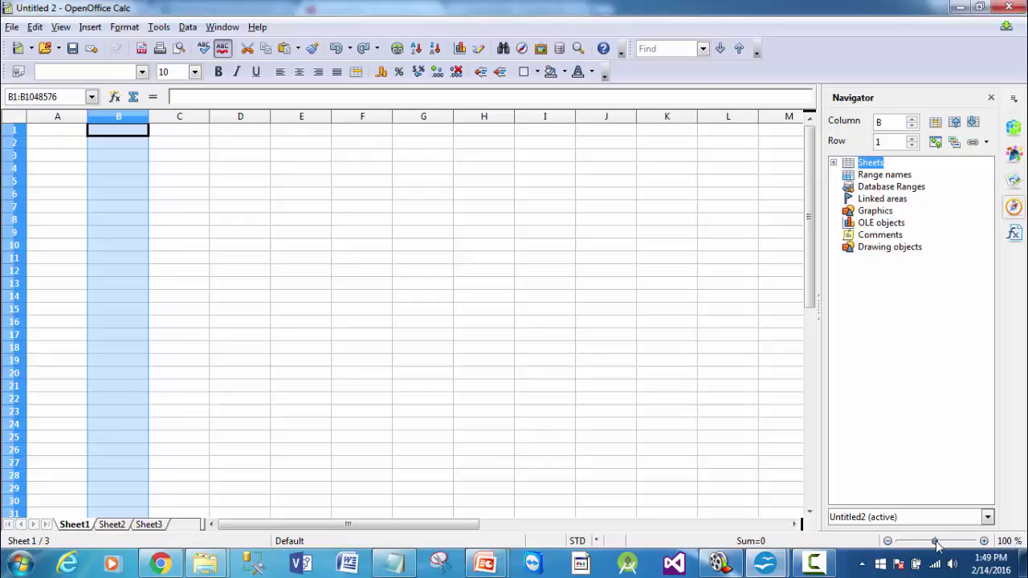
{"action": "double_click", "coordinate": [1010, 545]}
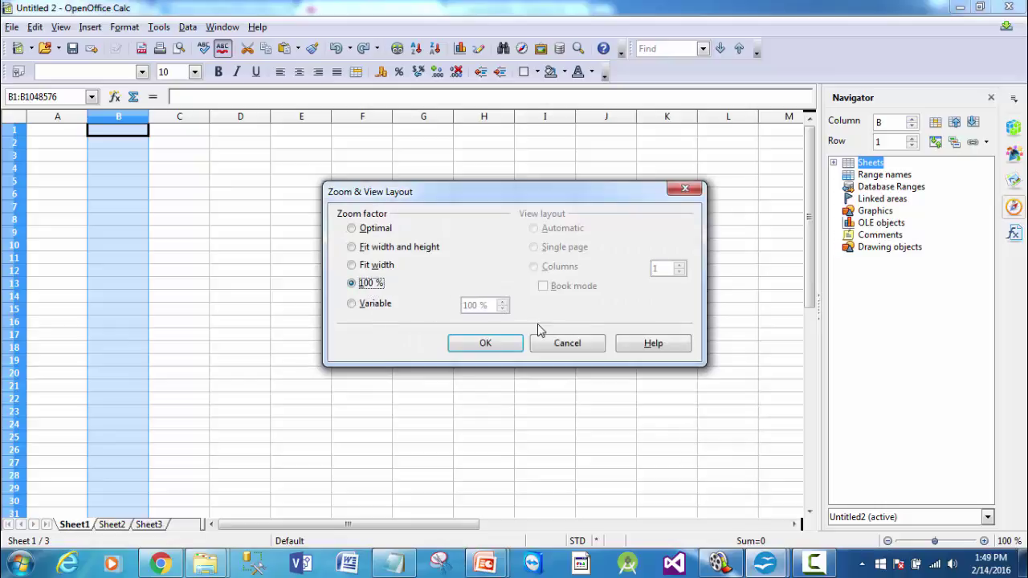
{"action": "left_click", "coordinate": [559, 345]}
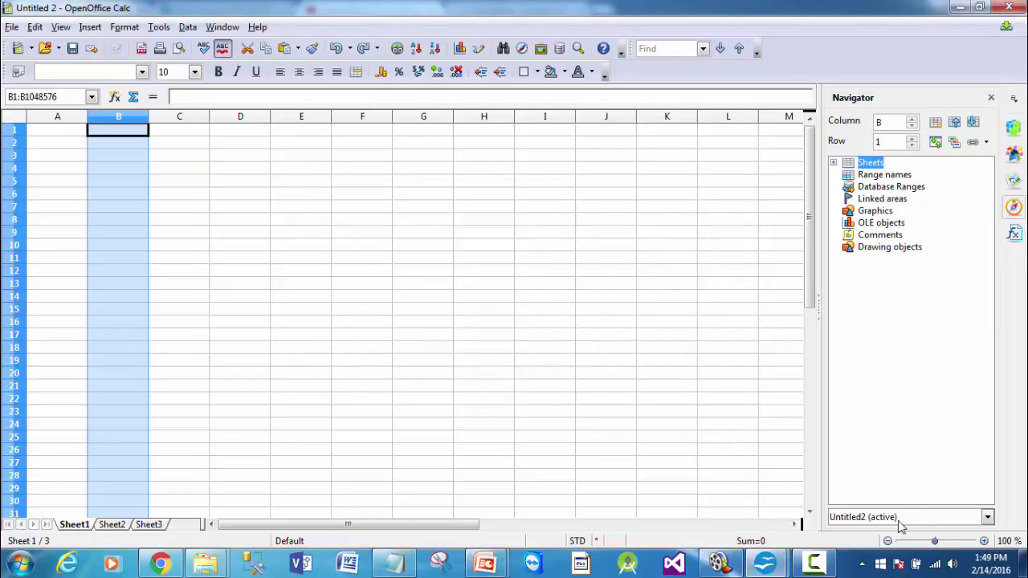
{"action": "mouse_move", "coordinate": [934, 541]}
{"action": "left_mouse_down"}
{"action": "mouse_move", "coordinate": [970, 541]}
{"action": "mouse_move", "coordinate": [902, 543]}
{"action": "mouse_move", "coordinate": [935, 543]}
{"action": "left_mouse_up"}
- Enter 1, 4 and 5 into A1:A3 and select the range to show Sum=10
{"action": "left_click", "coordinate": [41, 131]}
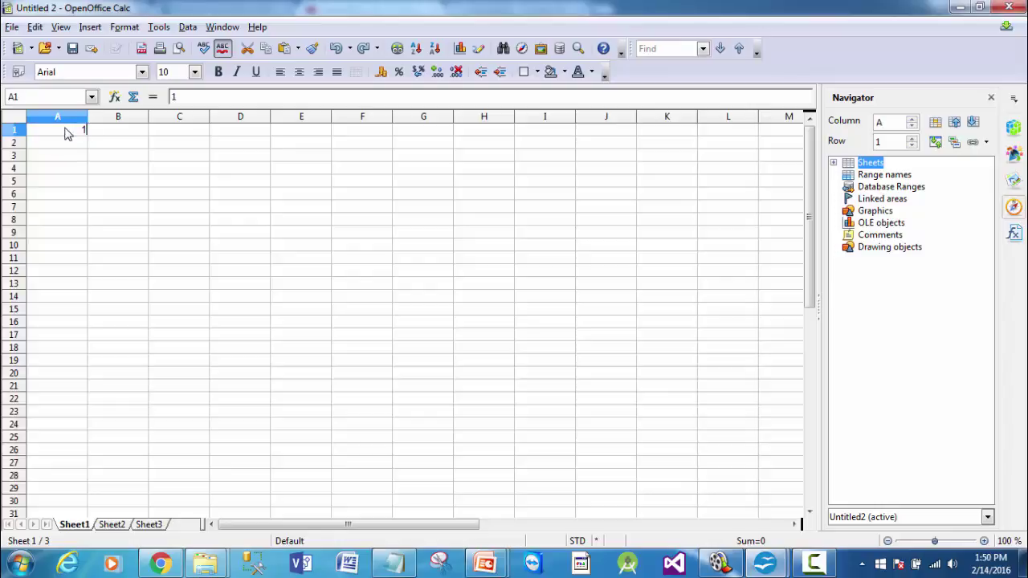
{"action": "type", "text": "1"}
{"action": "left_click", "coordinate": [78, 144]}
{"action": "type", "text": "4"}
{"action": "left_click", "coordinate": [84, 159]}
{"action": "type", "text": "5"}
{"action": "double_click", "coordinate": [80, 160]}
{"action": "left_click_drag", "start_coordinate": [36, 129], "coordinate": [81, 159]}
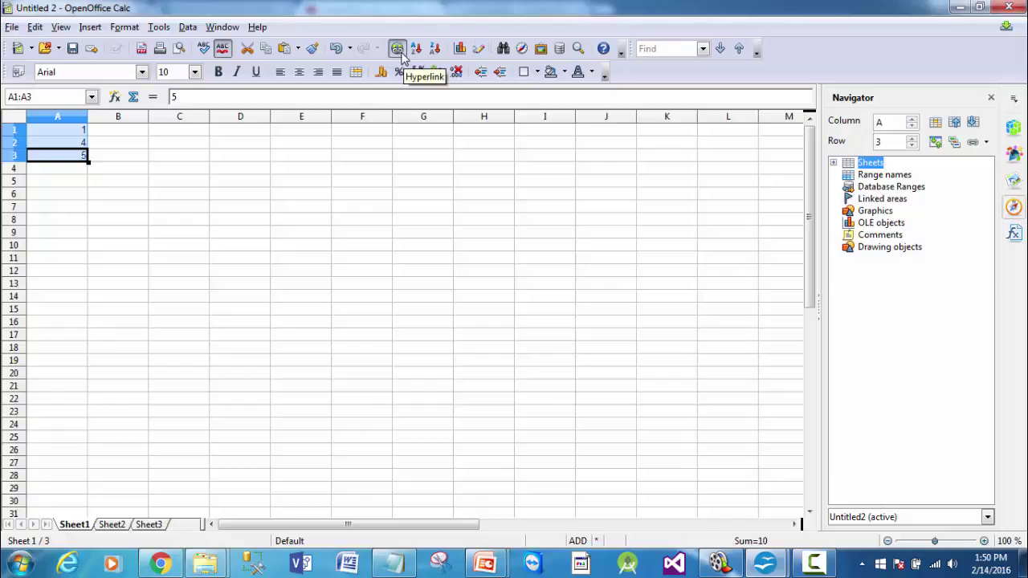
- Turn on Help > What's This? and point it at toolbar buttons
{"action": "left_click", "coordinate": [255, 29]}
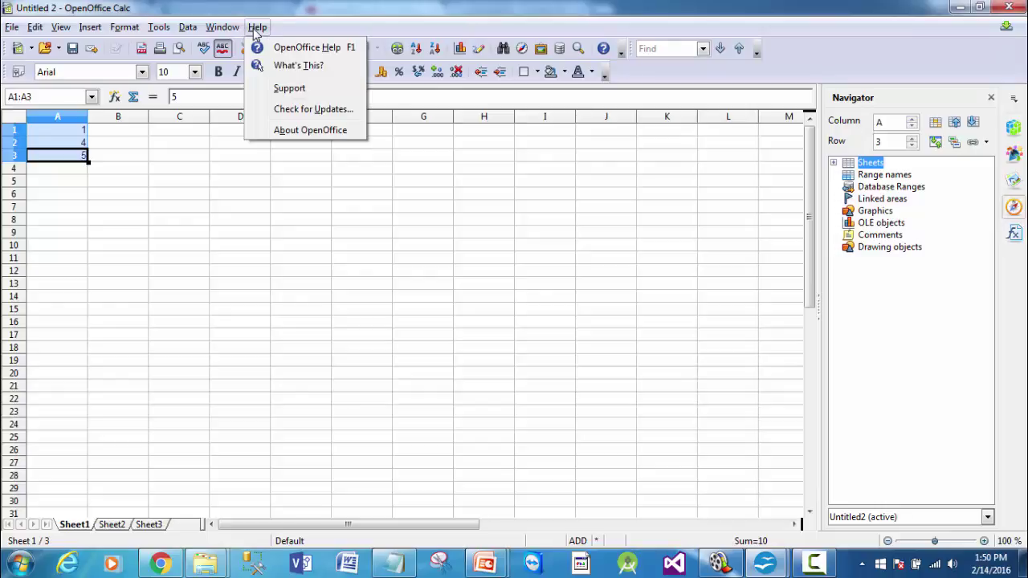
{"action": "left_click", "coordinate": [289, 66]}
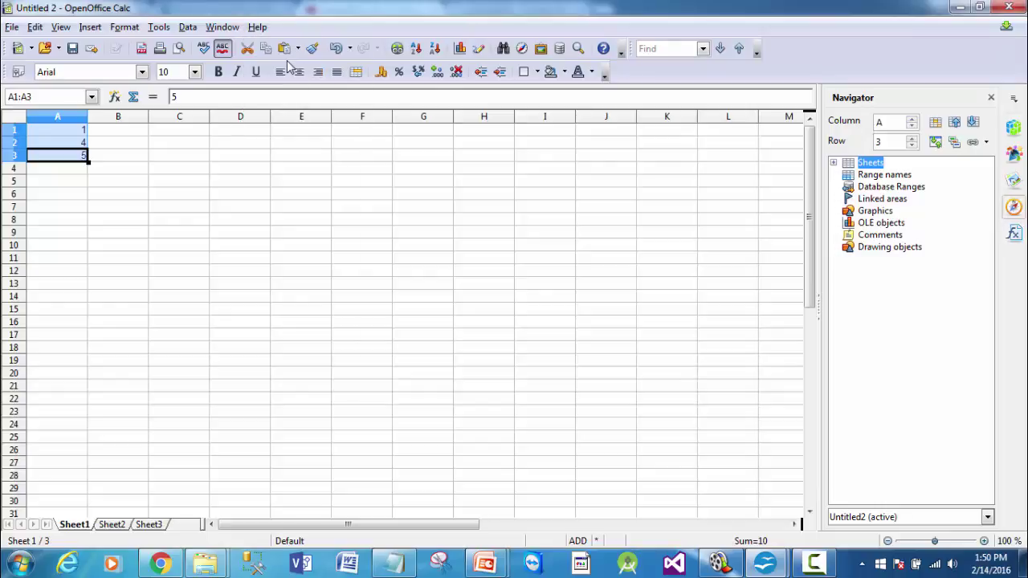
{"action": "mouse_move", "coordinate": [286, 75]}
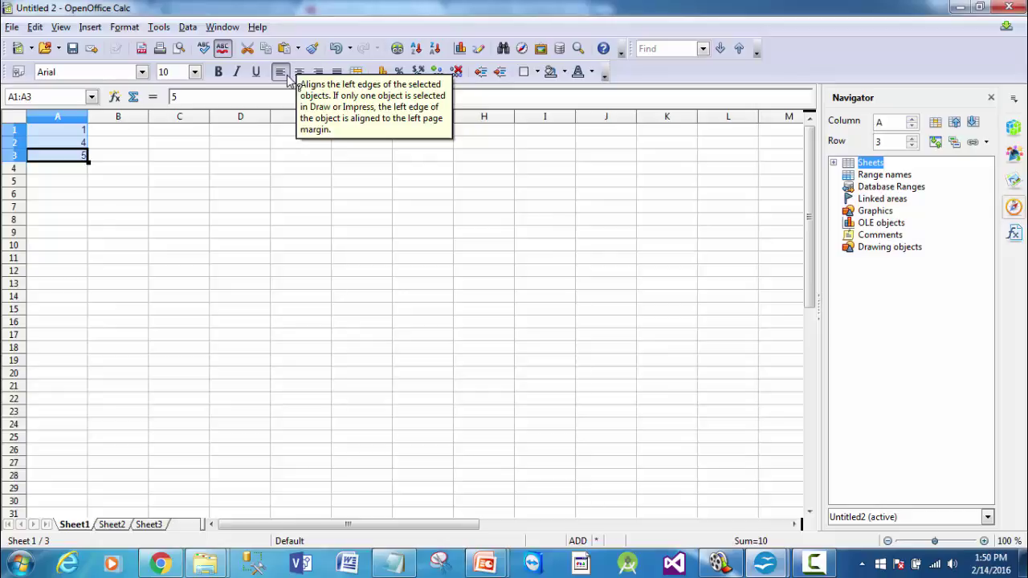
{"action": "mouse_move", "coordinate": [242, 81]}
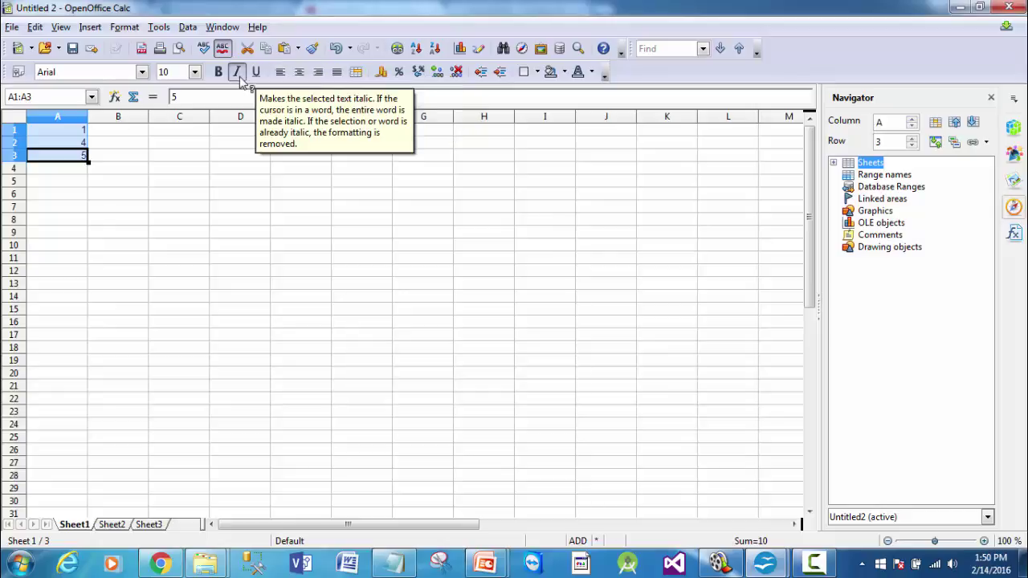
{"action": "mouse_move", "coordinate": [171, 52]}
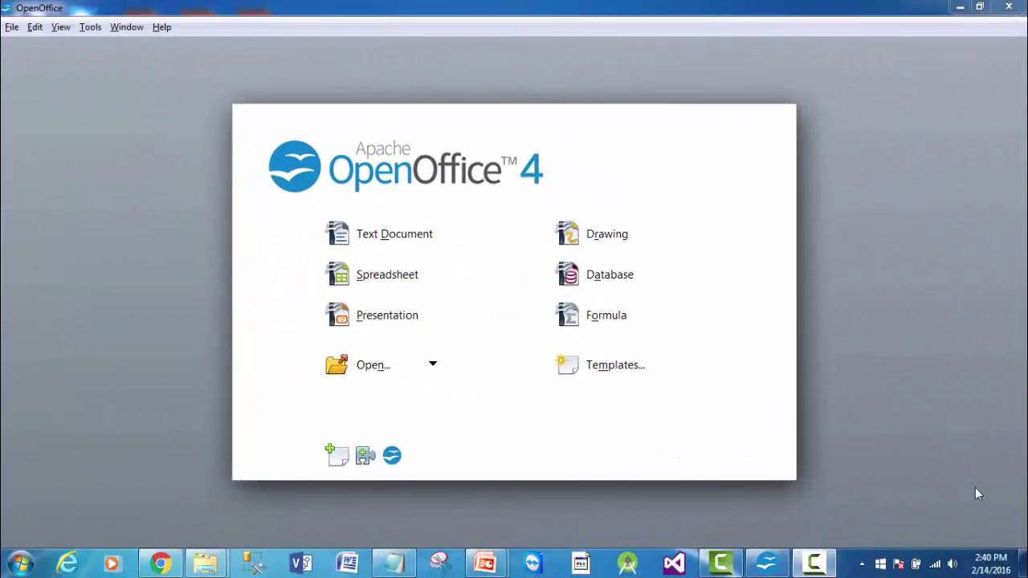
- From the Start Center, create an empty presentation using the <Original> slide design
{"action": "left_click", "coordinate": [409, 320]}
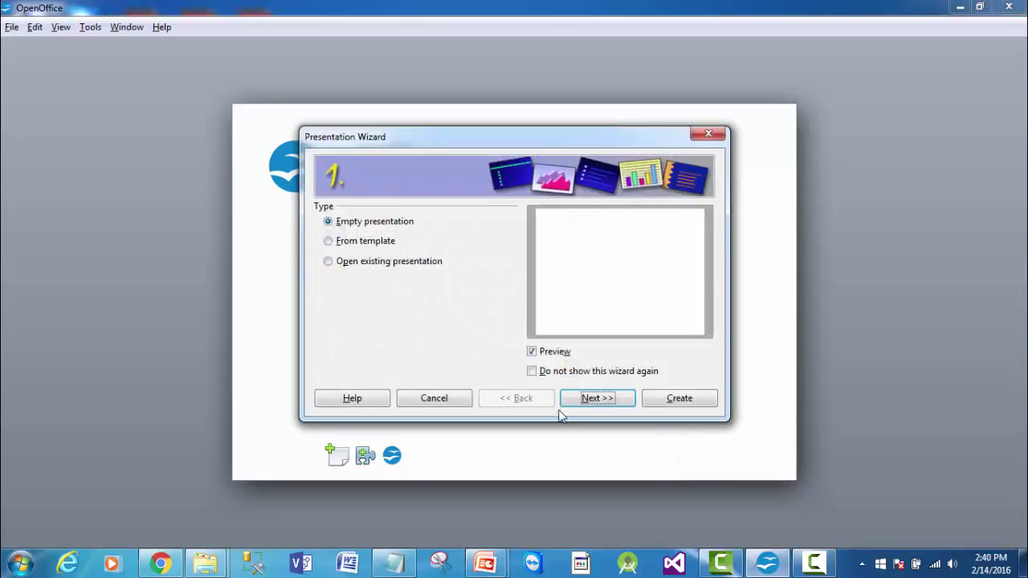
{"action": "left_click", "coordinate": [588, 403]}
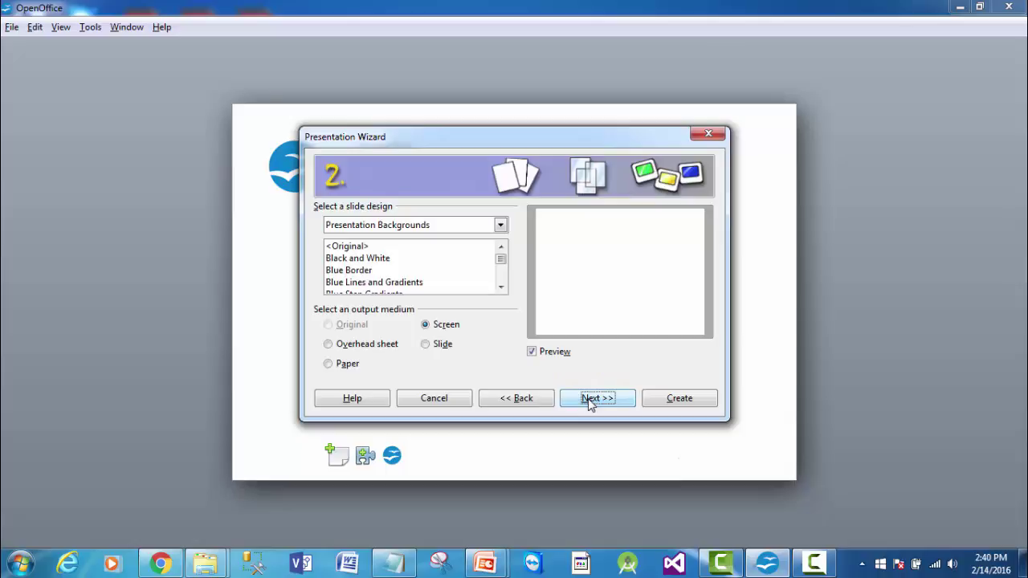
{"action": "left_click", "coordinate": [384, 246]}
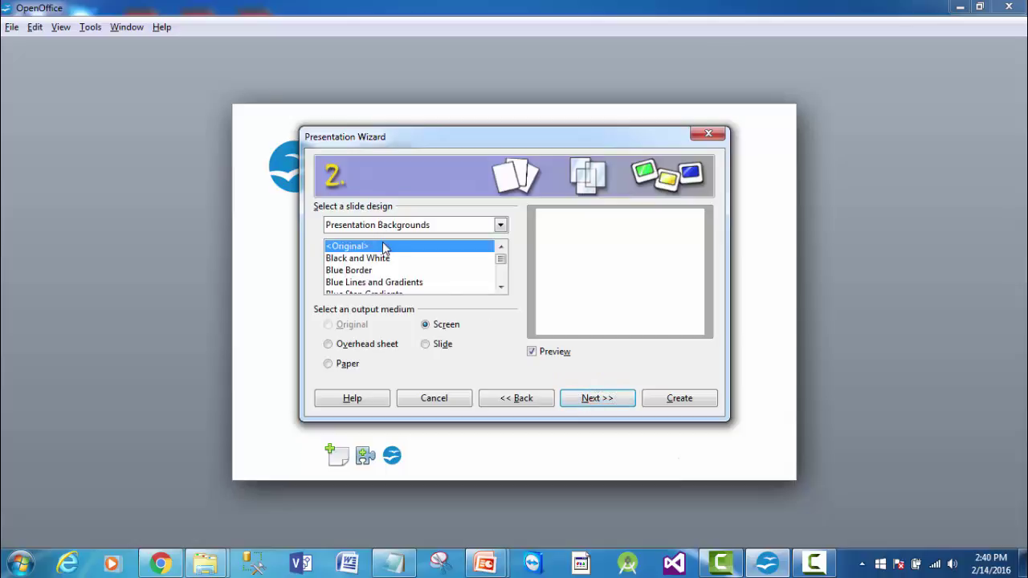
{"action": "left_click", "coordinate": [667, 399]}
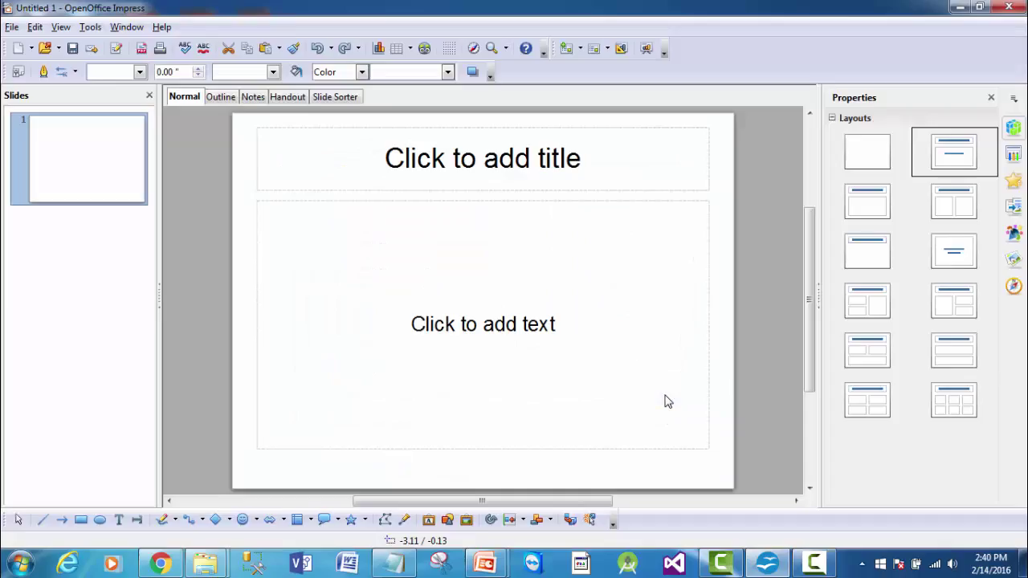
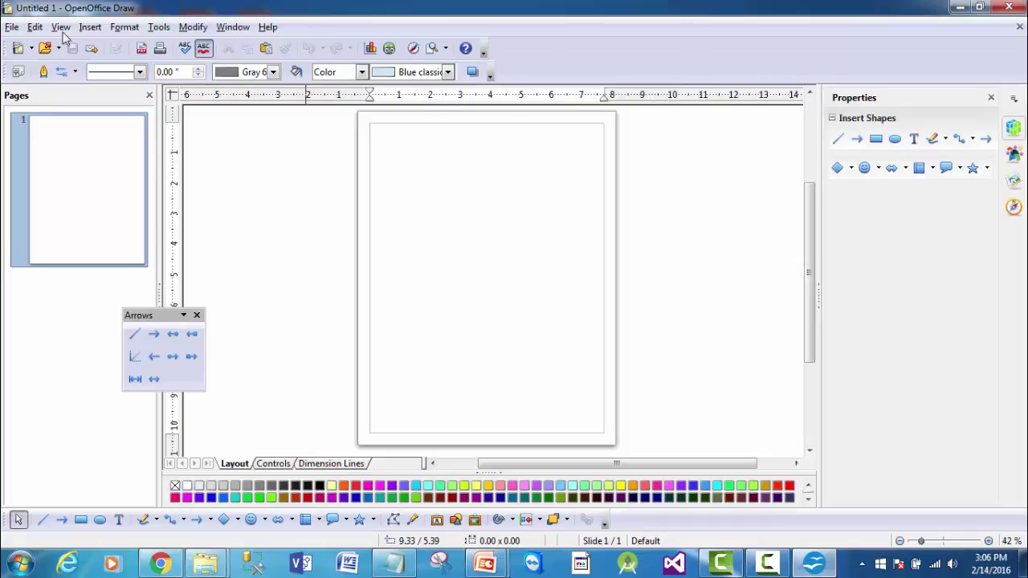
- Turn off Page Pane in the View menu so the drawing area widens
{"action": "left_click", "coordinate": [61, 29]}
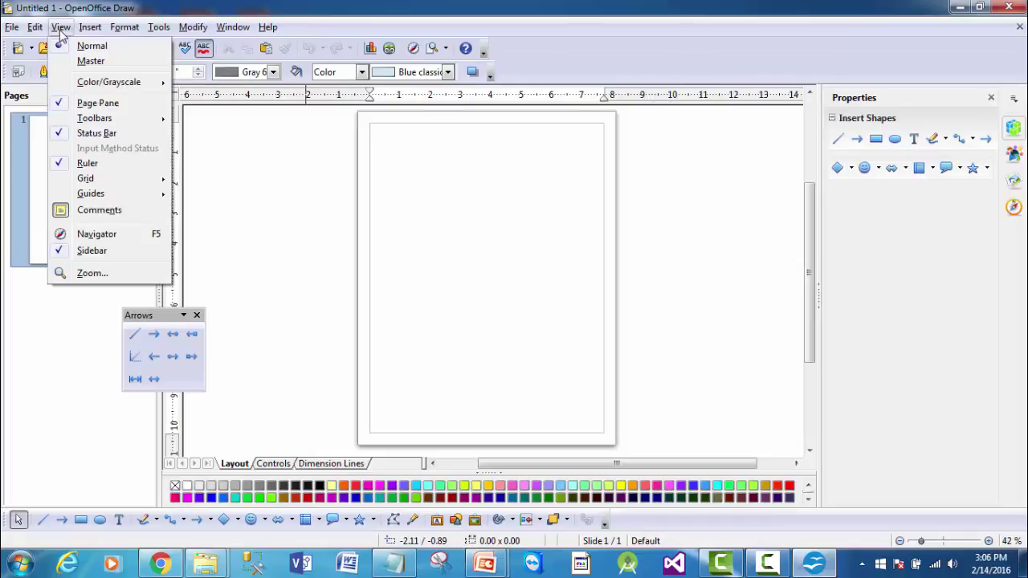
{"action": "left_click", "coordinate": [91, 105]}
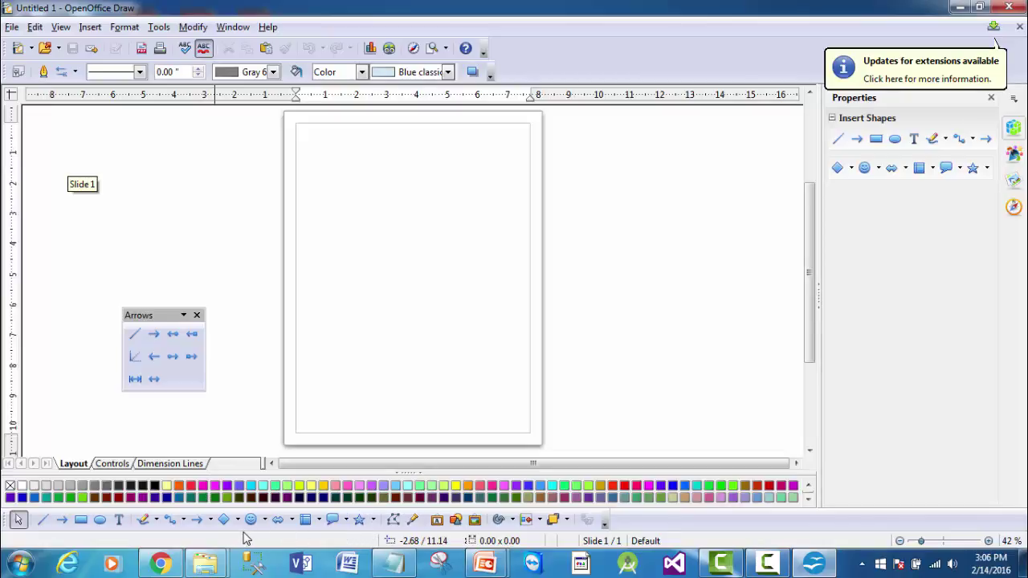
- Draw an ellipse near the top of the page and rotate it clockwise
{"action": "left_click", "coordinate": [98, 521]}
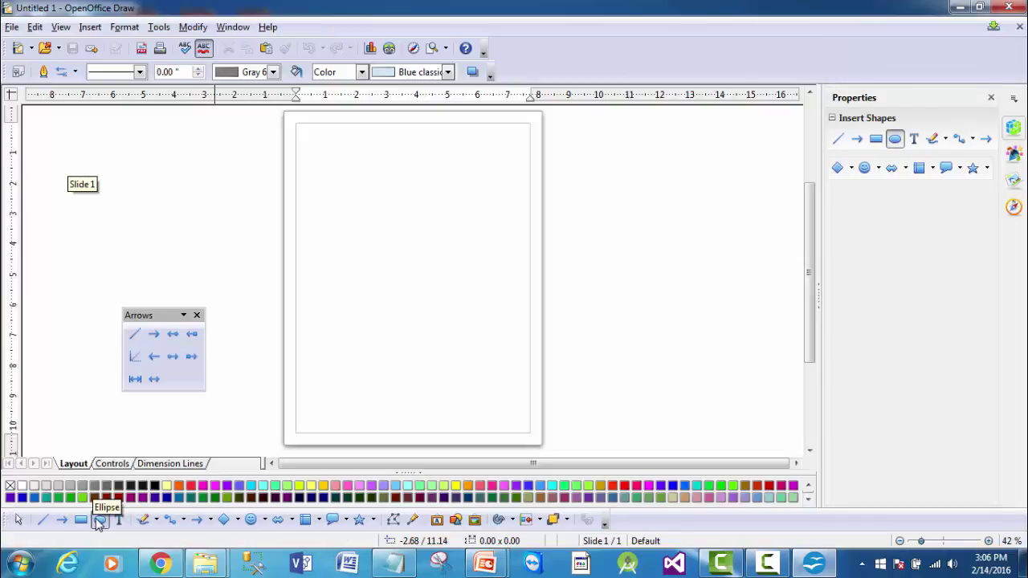
{"action": "left_click_drag", "start_coordinate": [367, 164], "coordinate": [484, 227]}
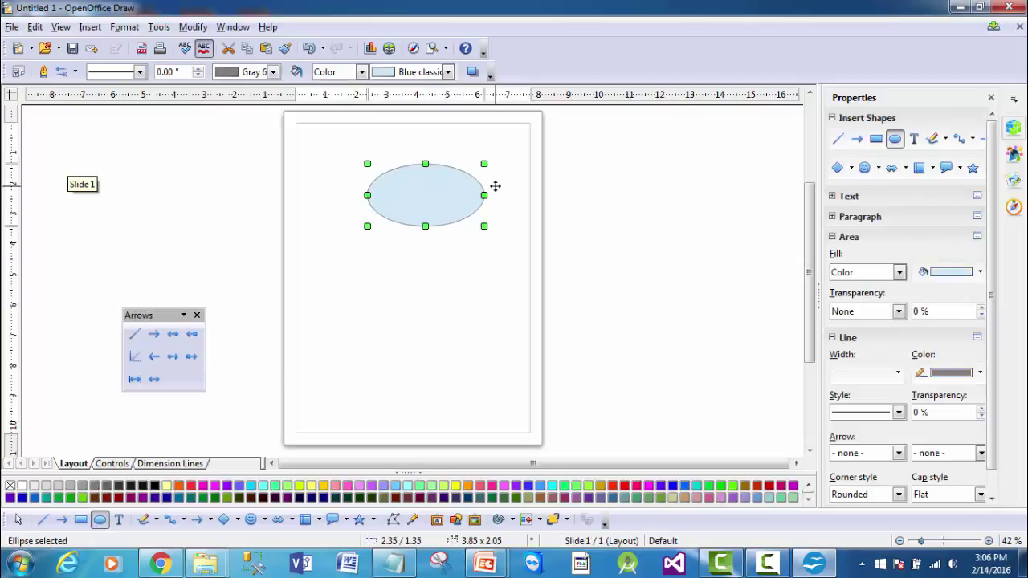
{"action": "double_click", "coordinate": [422, 180]}
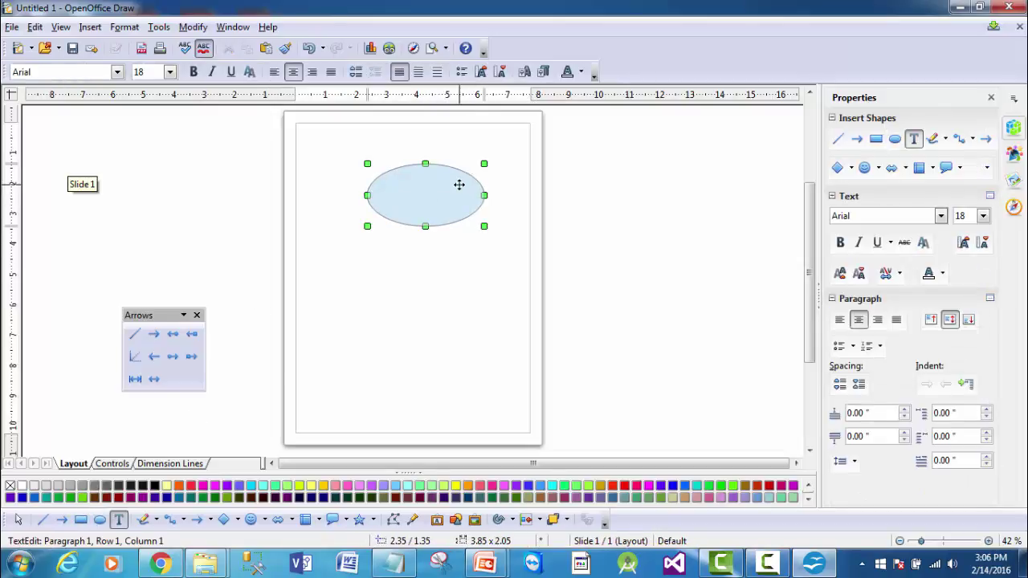
{"action": "key", "text": "Escape"}
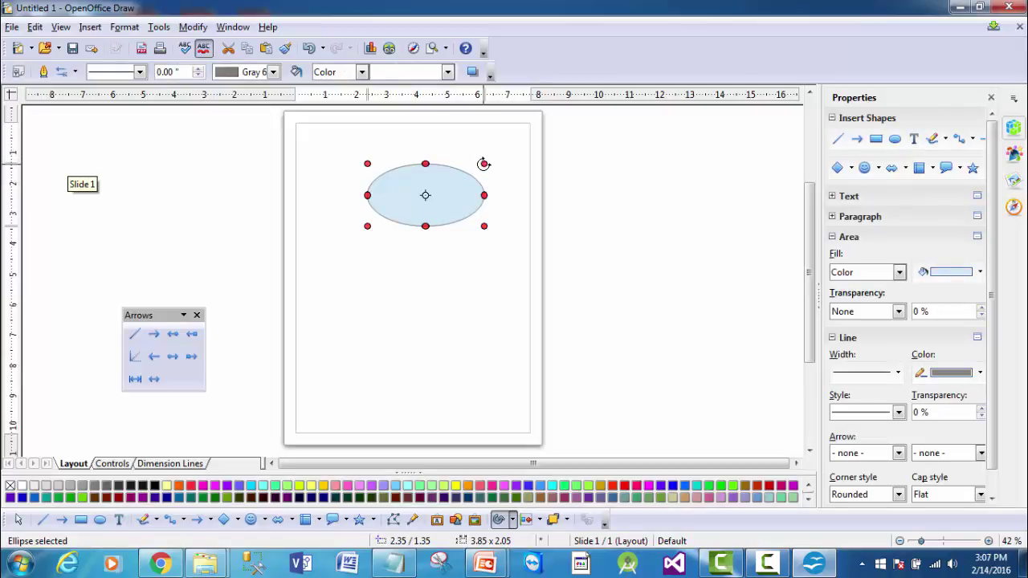
{"action": "left_click_drag", "start_coordinate": [483, 164], "coordinate": [475, 215]}
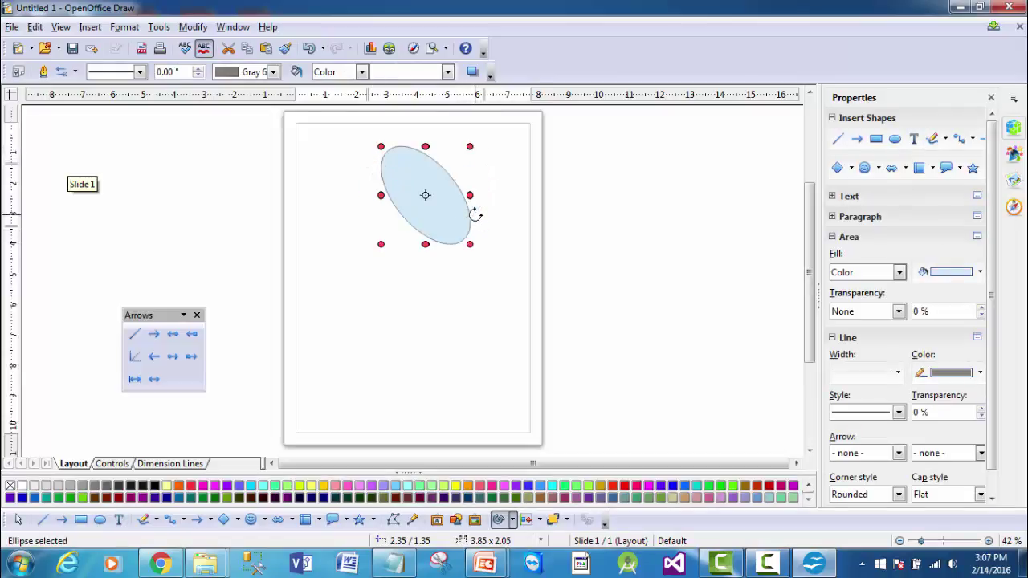
- Draw a rectangle below the ellipse, tilt it slightly, and move it further down
{"action": "left_click", "coordinate": [81, 521]}
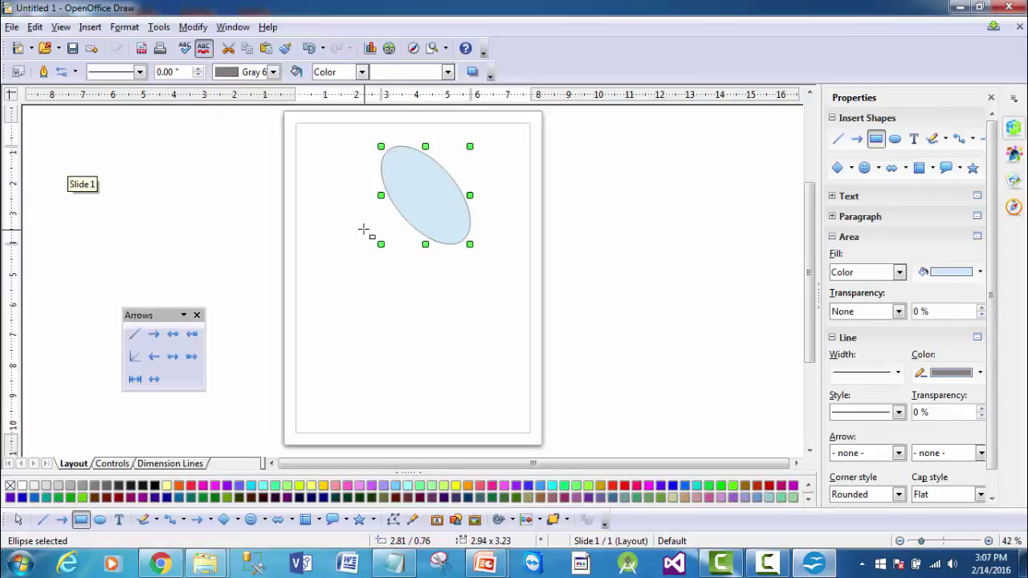
{"action": "mouse_move", "coordinate": [363, 228]}
{"action": "left_mouse_down"}
{"action": "mouse_move", "coordinate": [473, 264]}
{"action": "mouse_move", "coordinate": [467, 287]}
{"action": "left_mouse_up"}
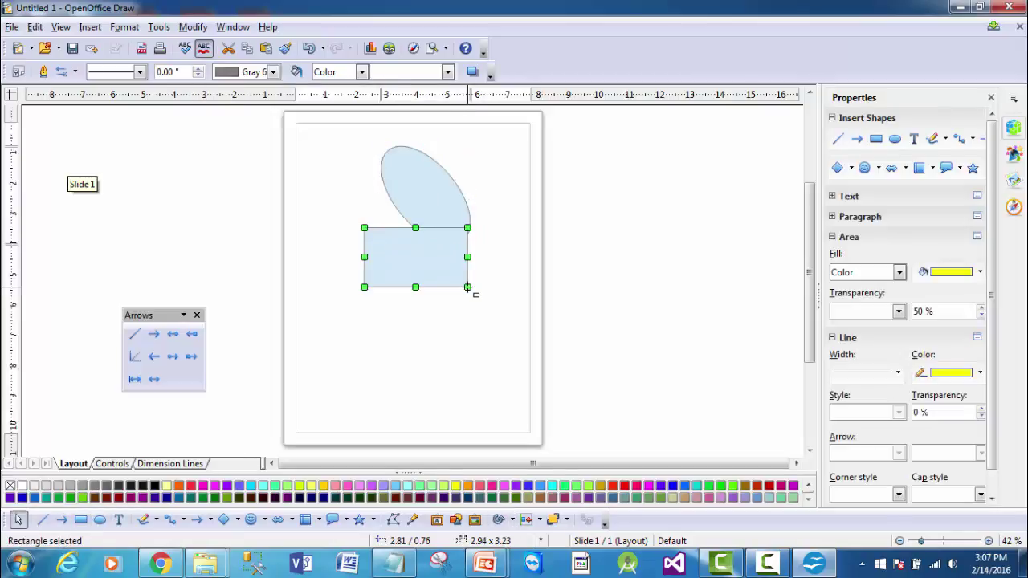
{"action": "left_click", "coordinate": [451, 241]}
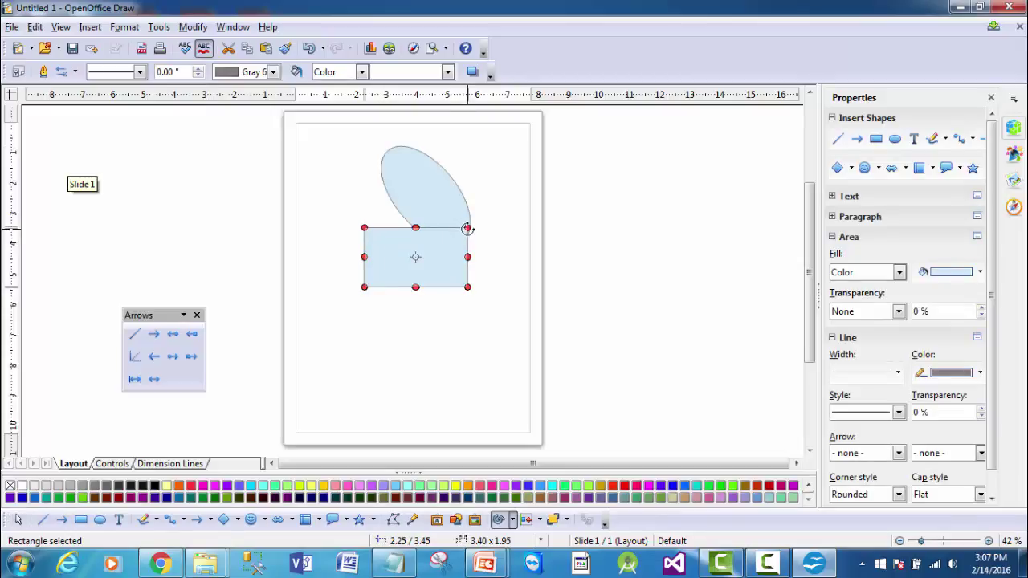
{"action": "left_click_drag", "start_coordinate": [467, 227], "coordinate": [480, 243]}
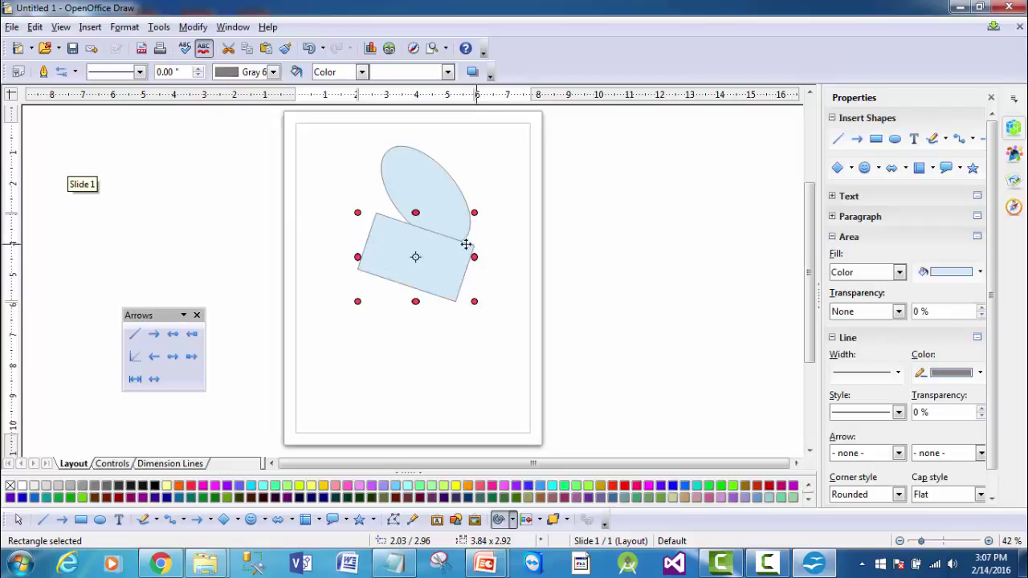
{"action": "left_click_drag", "start_coordinate": [434, 244], "coordinate": [431, 294]}
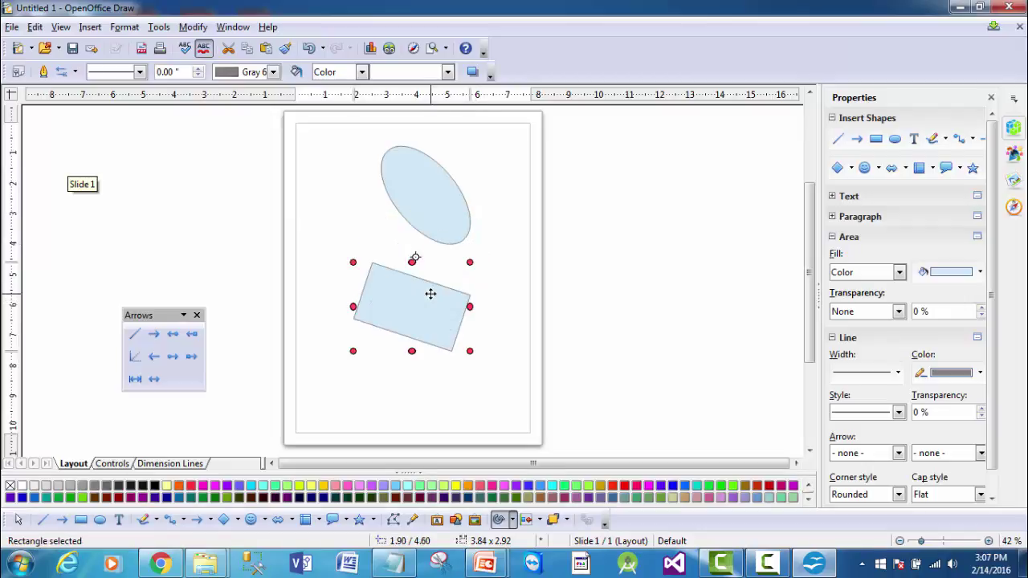
- Turn on the Insert toolbar from View > Toolbars
{"action": "left_click", "coordinate": [59, 27]}
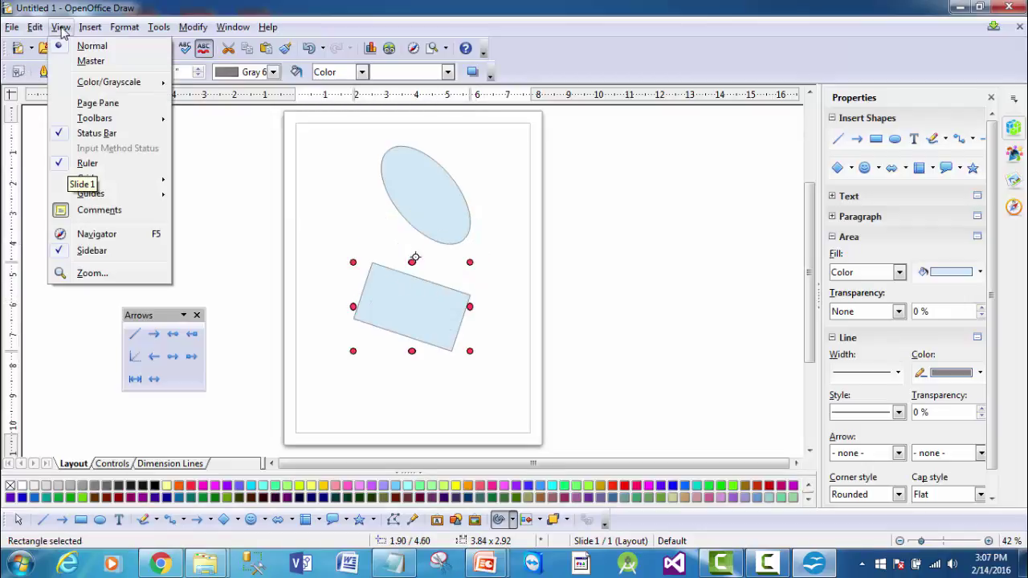
{"action": "mouse_move", "coordinate": [88, 121]}
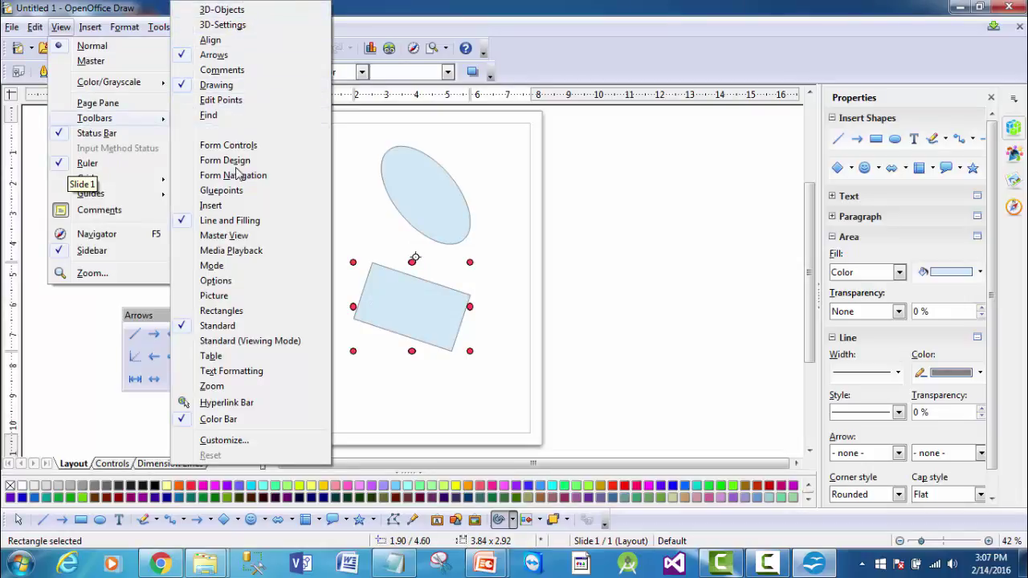
{"action": "left_click", "coordinate": [211, 206]}
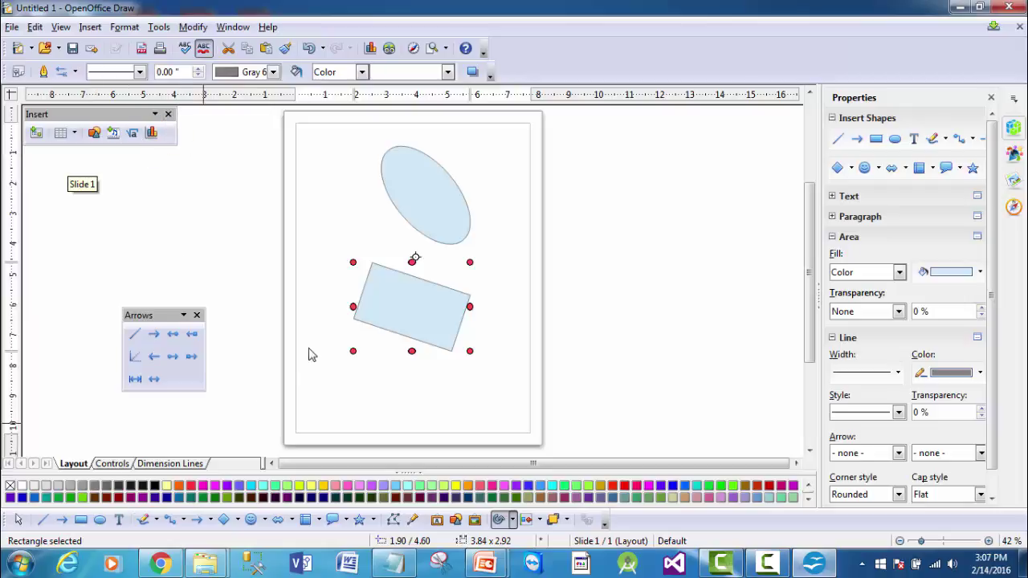
- Fill the rectangle yellow green and draw an arrow from the ellipse down to it
{"action": "left_click", "coordinate": [383, 302]}
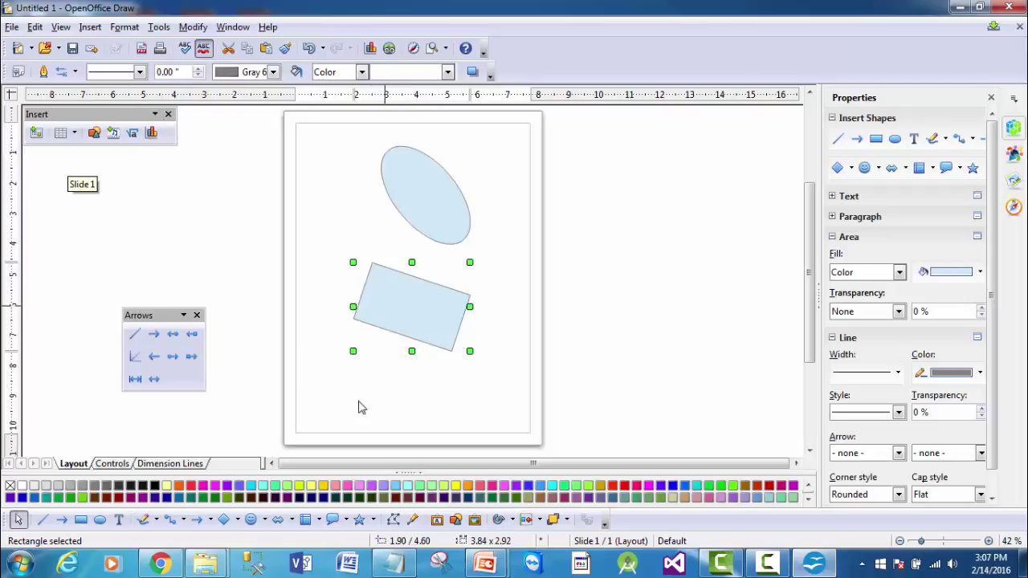
{"action": "left_click", "coordinate": [298, 485]}
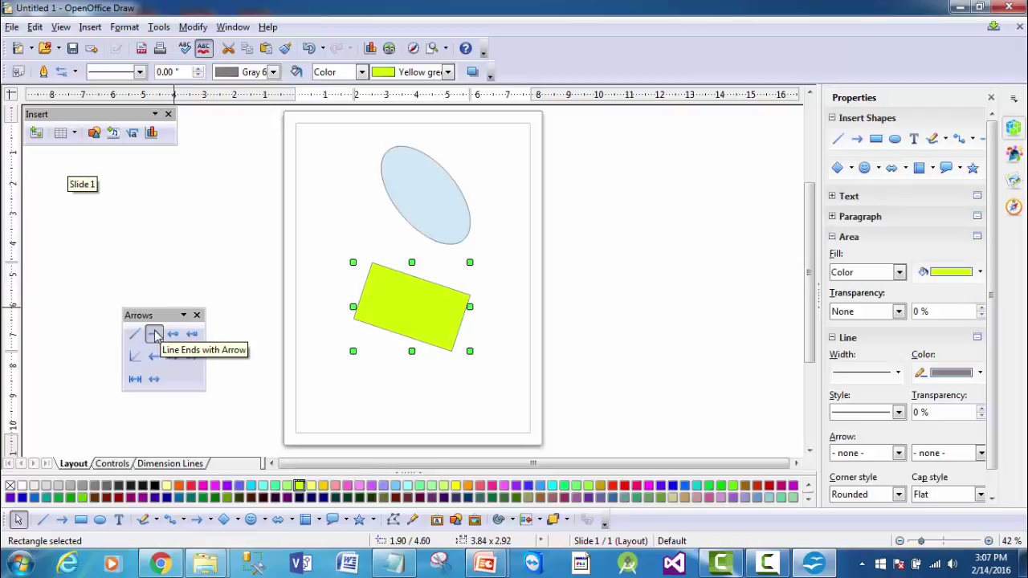
{"action": "left_click", "coordinate": [155, 334]}
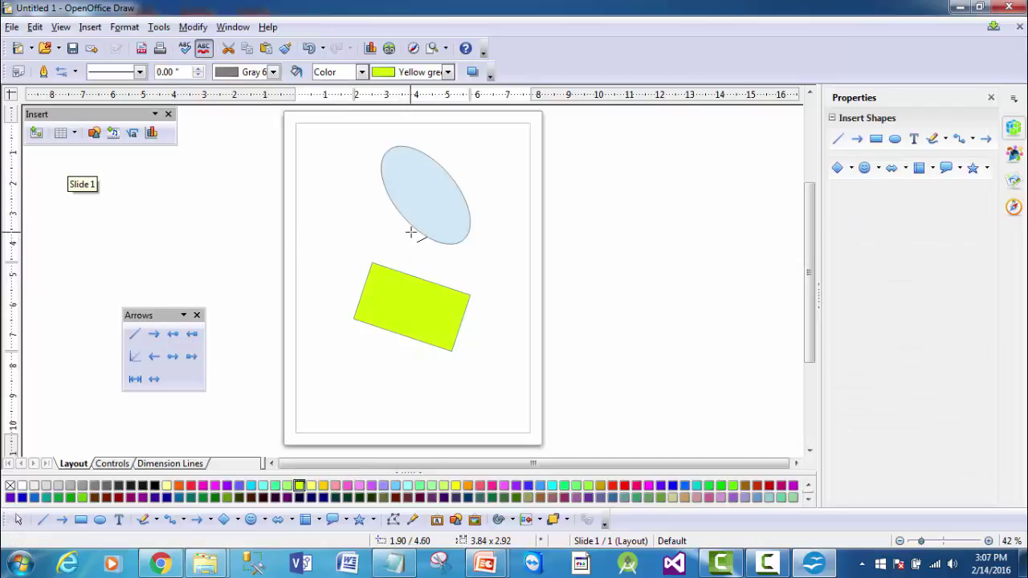
{"action": "left_click_drag", "start_coordinate": [413, 232], "coordinate": [411, 274]}
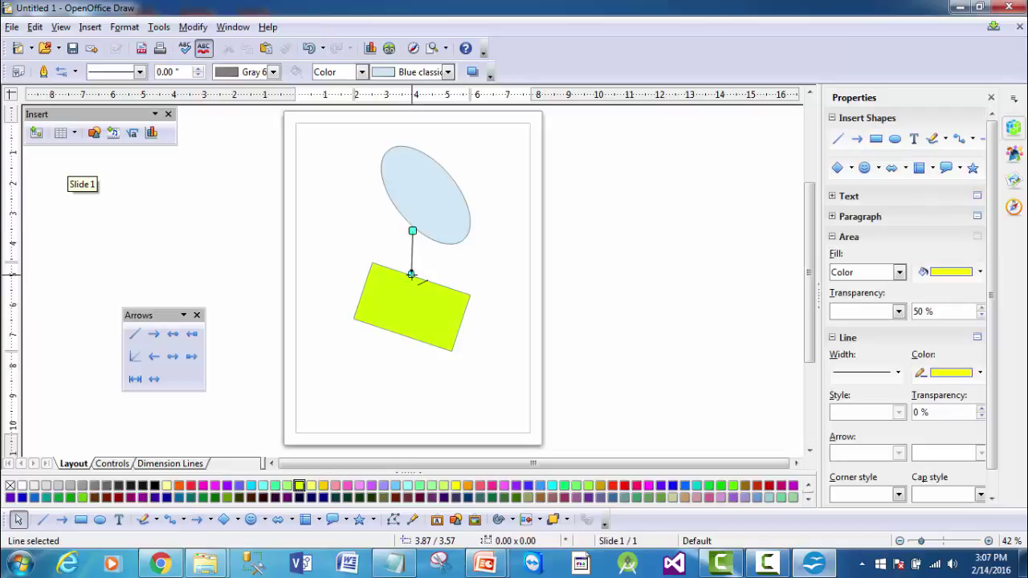
- Add a 'Start event' text label beside the arrow
{"action": "left_click", "coordinate": [118, 520]}
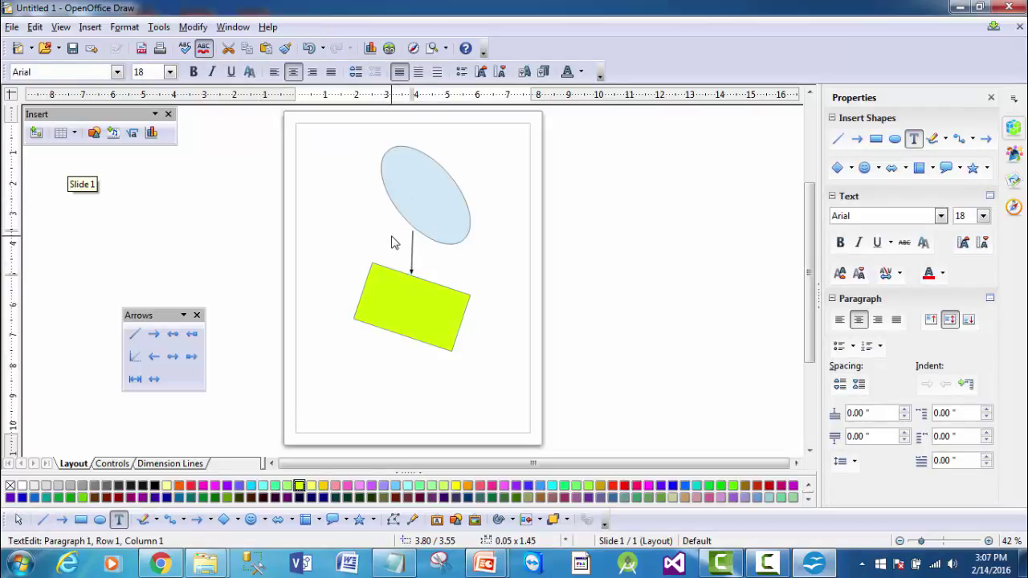
{"action": "left_click", "coordinate": [393, 244]}
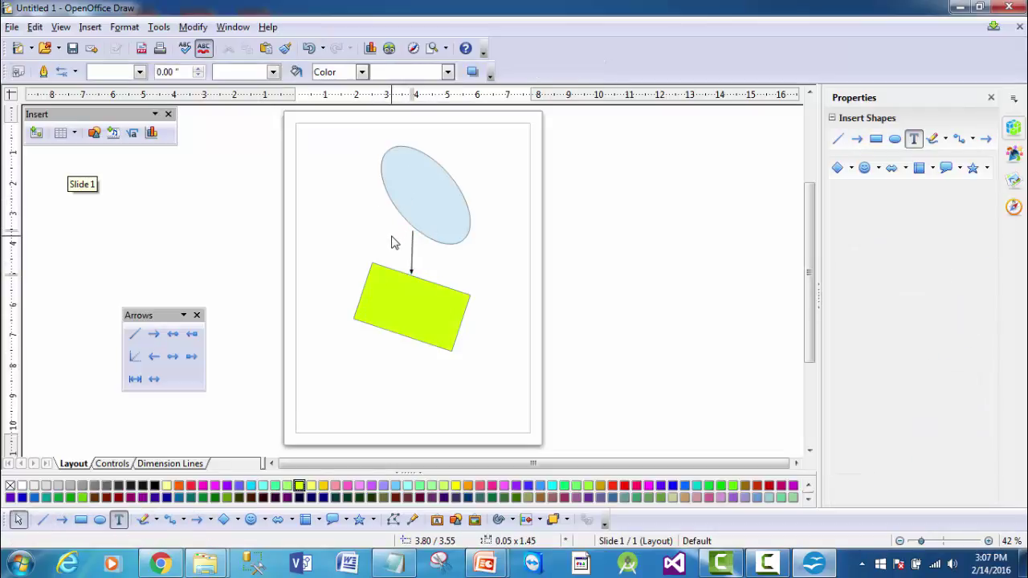
{"action": "left_click", "coordinate": [118, 519]}
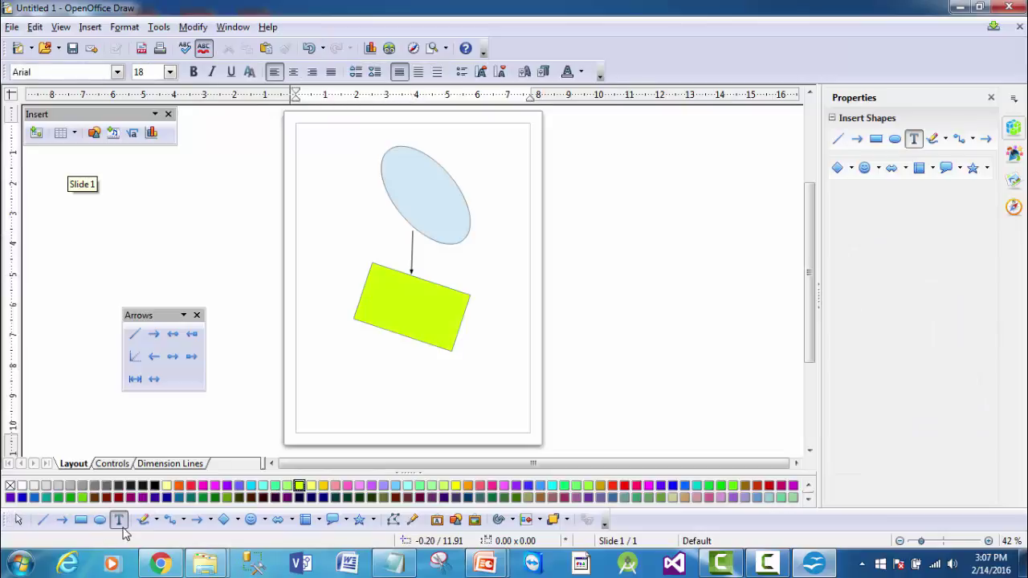
{"action": "left_click", "coordinate": [398, 247]}
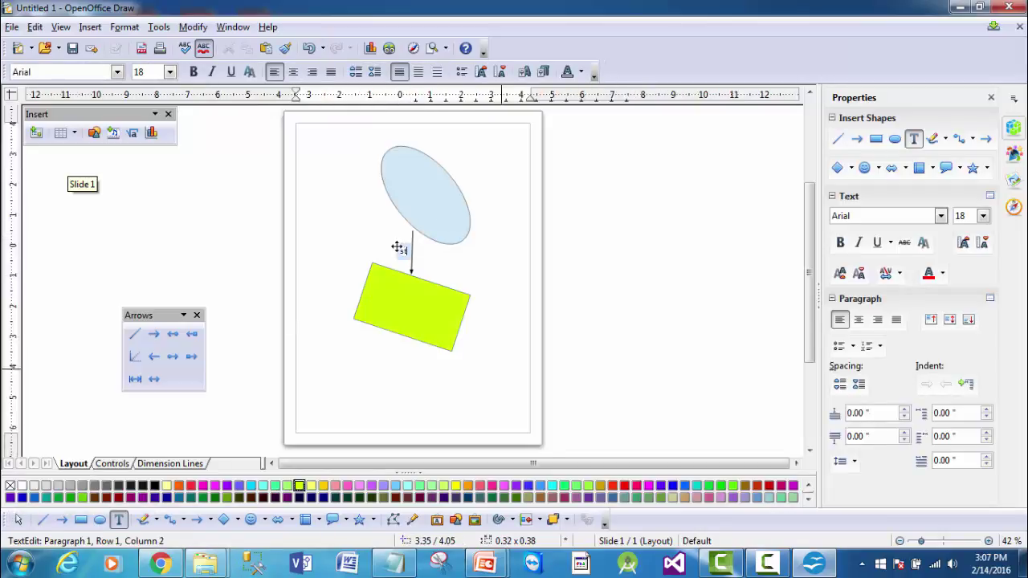
{"action": "type", "text": "Start event"}
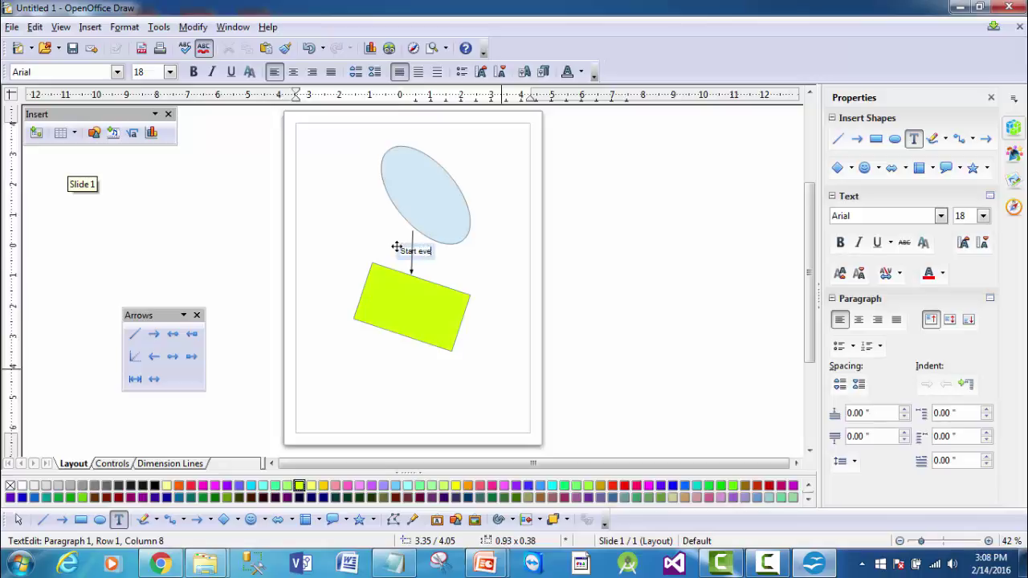
{"action": "left_click", "coordinate": [579, 266]}
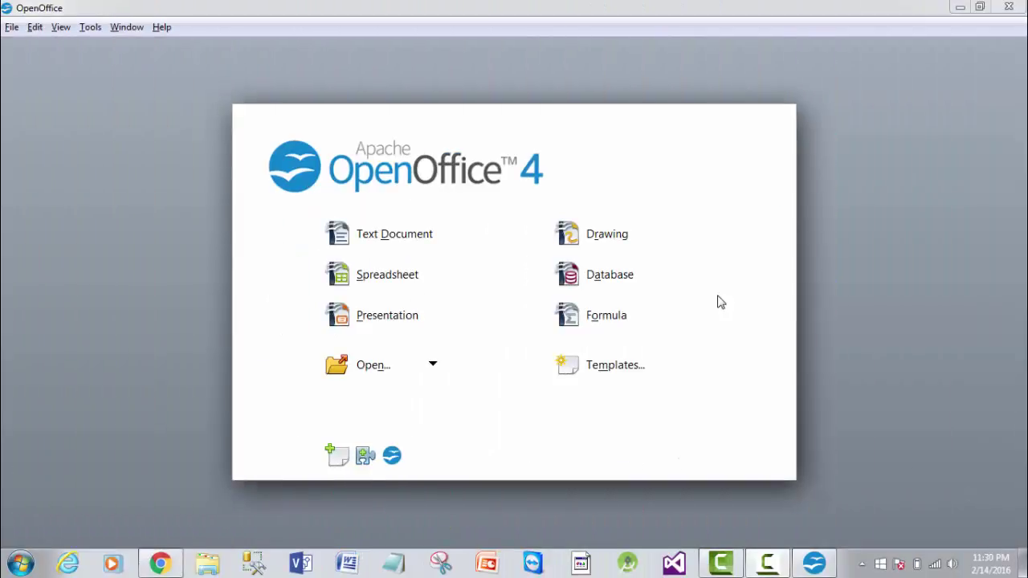
- Create a new database without registering it and save it as example.odb
{"action": "left_click", "coordinate": [618, 285]}
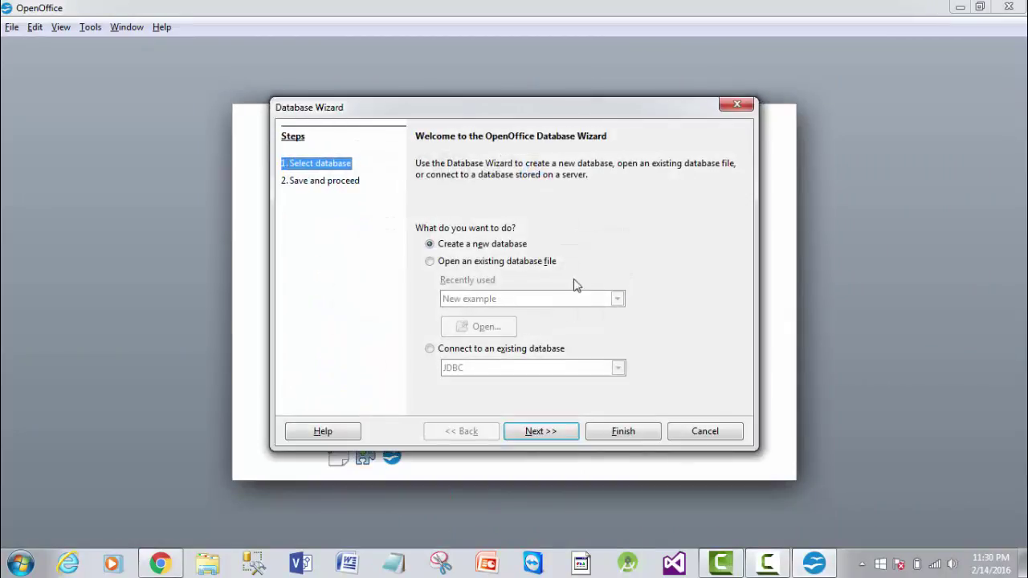
{"action": "left_click", "coordinate": [556, 433]}
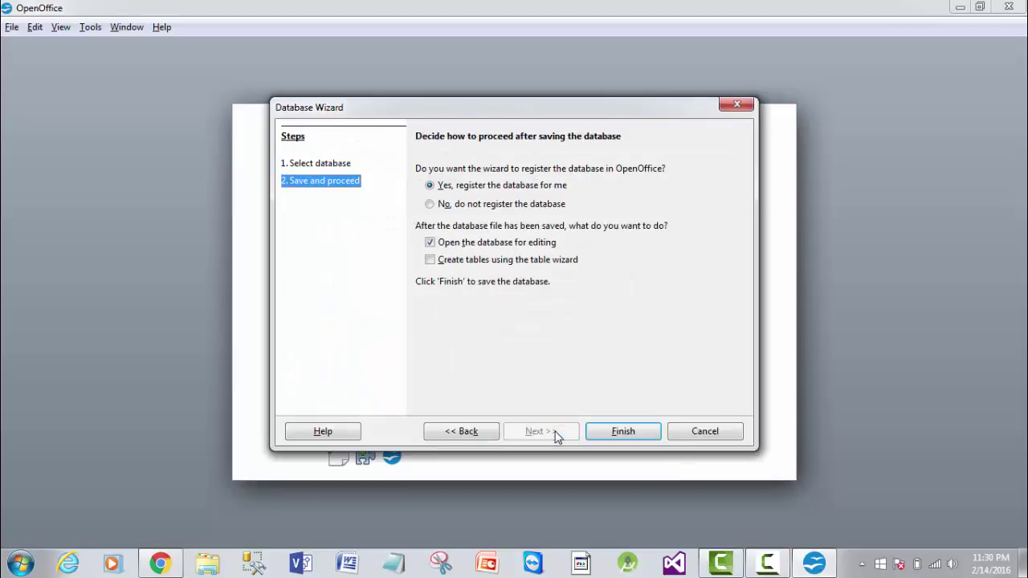
{"action": "left_click", "coordinate": [429, 204]}
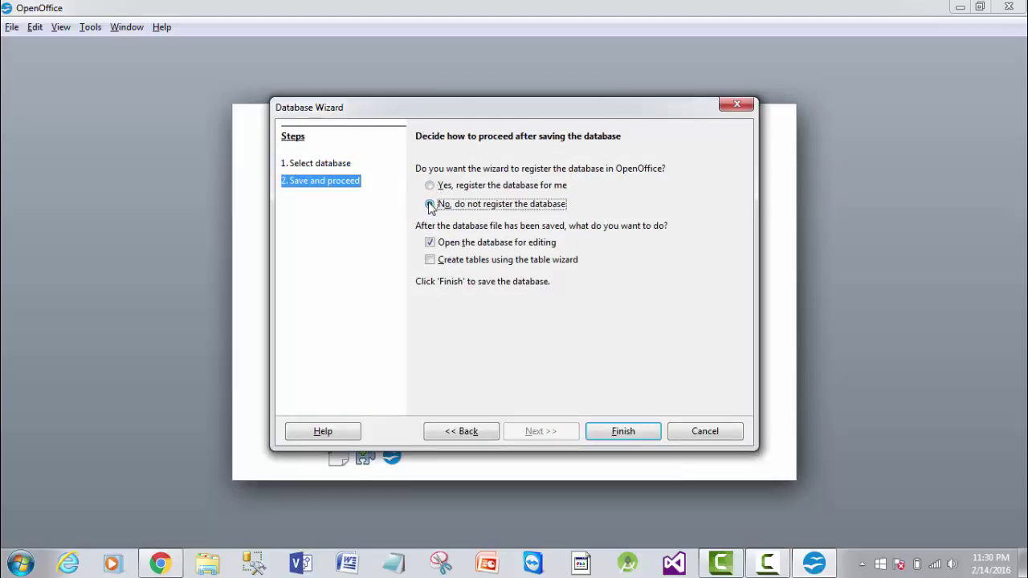
{"action": "left_click", "coordinate": [610, 433]}
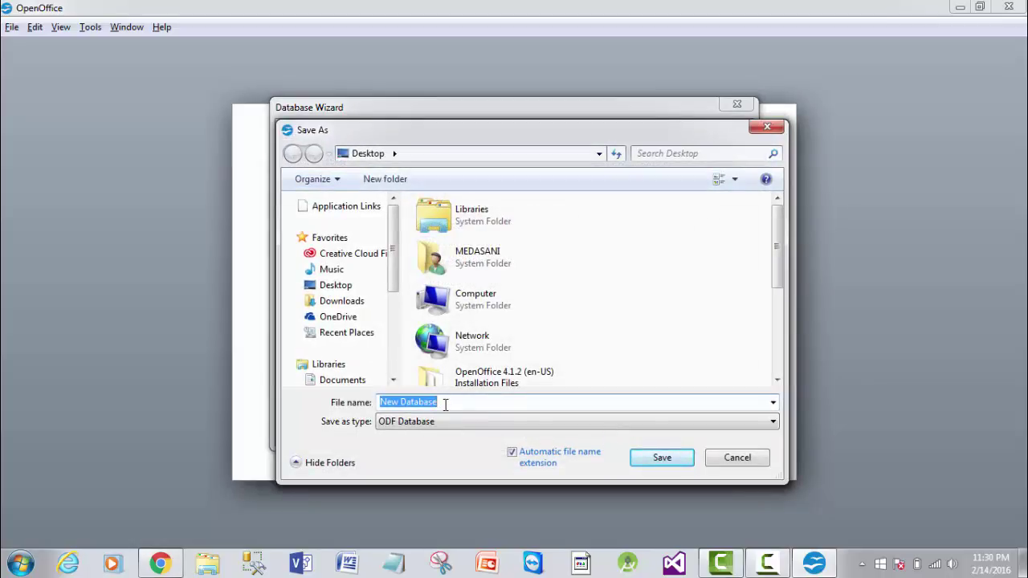
{"action": "type", "text": "example"}
{"action": "left_click", "coordinate": [649, 458]}
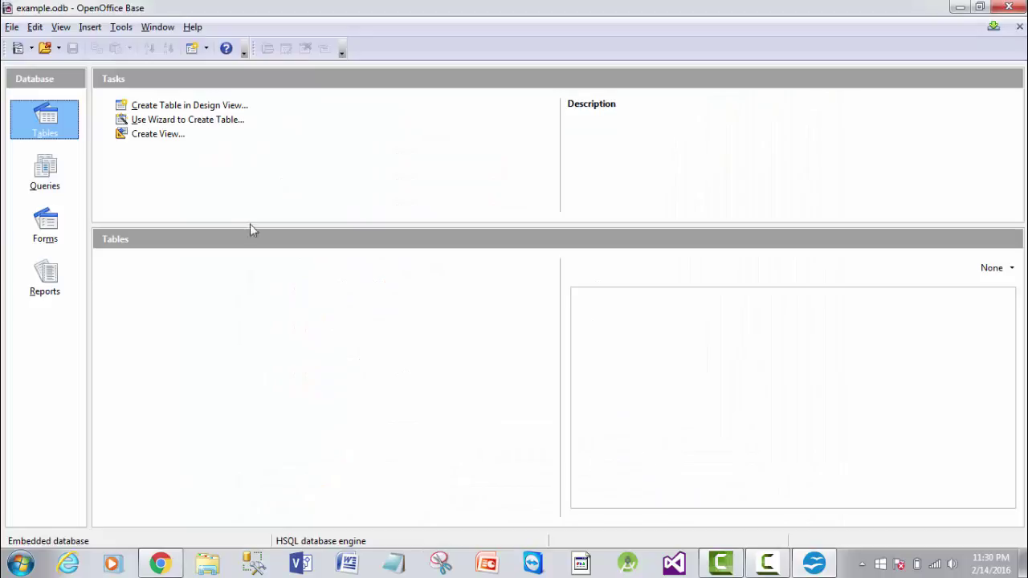
- Start a table in Design View with a Number field studentid and a field called name
{"action": "left_click", "coordinate": [182, 108]}
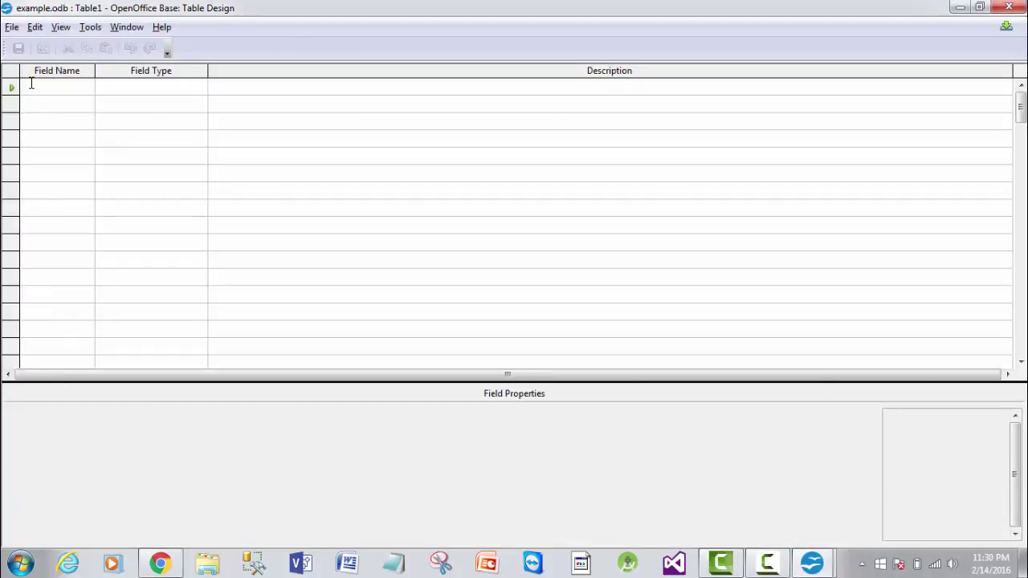
{"action": "type", "text": "studentid"}
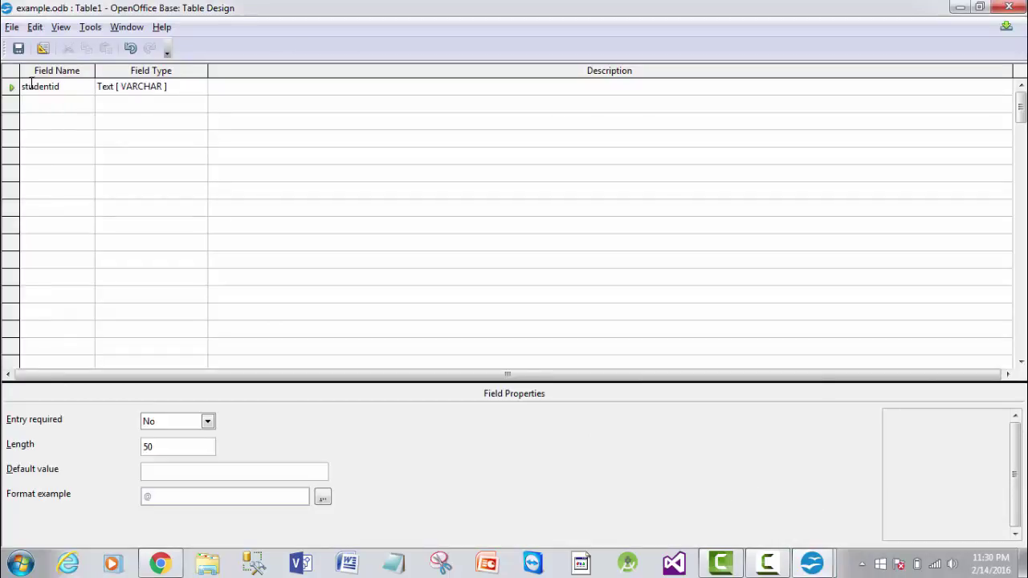
{"action": "left_click", "coordinate": [199, 87]}
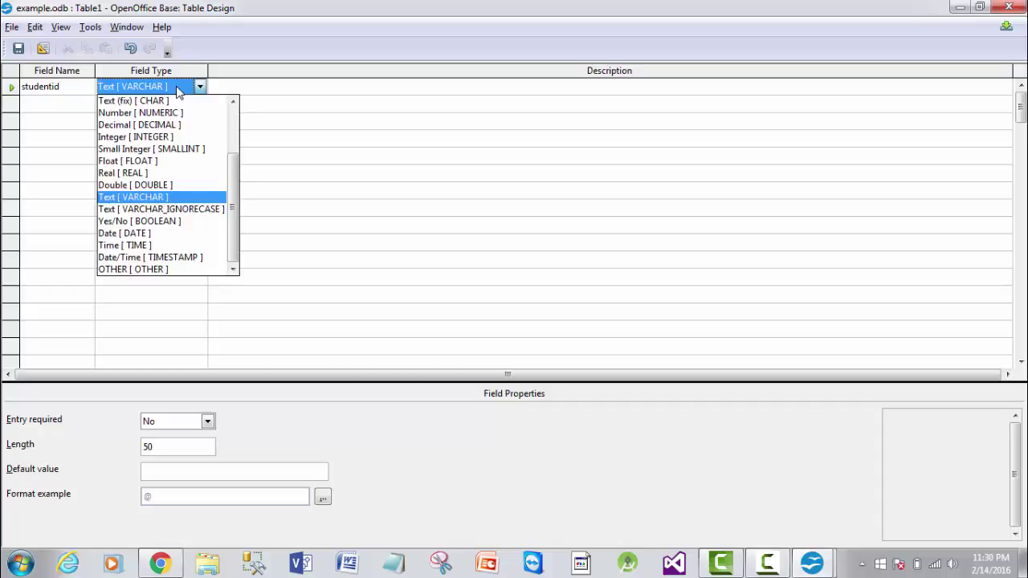
{"action": "left_click", "coordinate": [172, 113]}
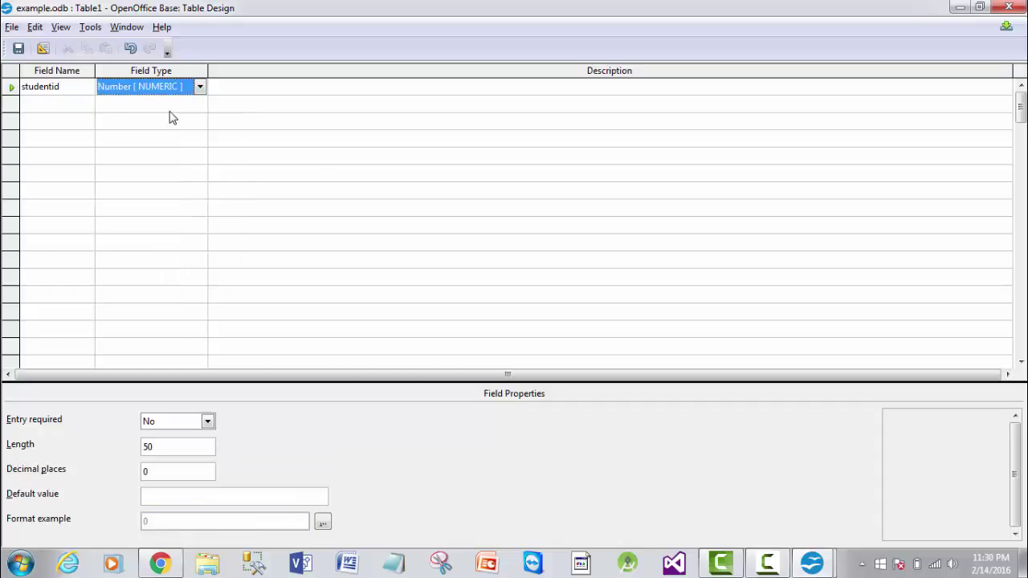
{"action": "left_click", "coordinate": [68, 106]}
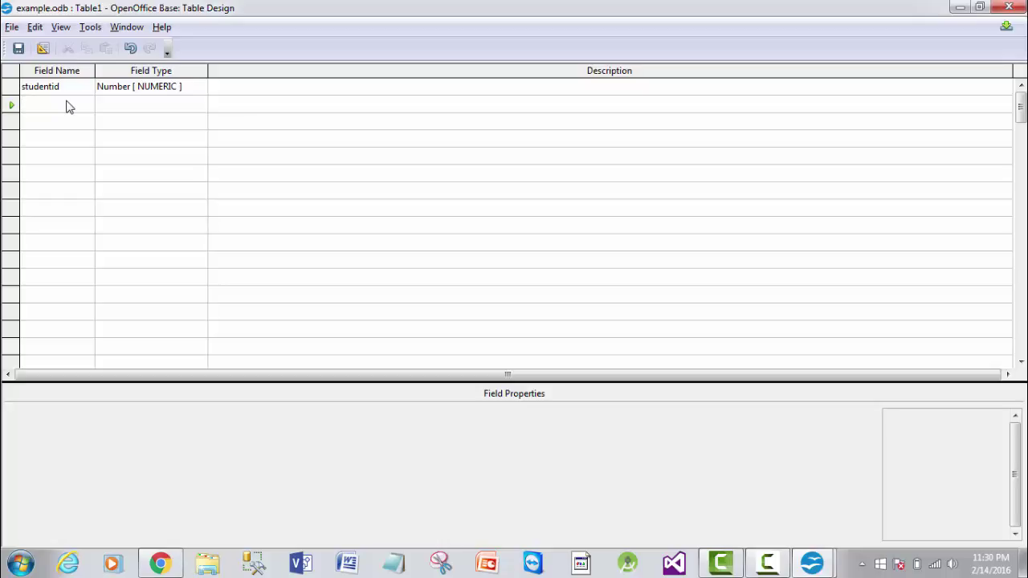
{"action": "type", "text": "name"}
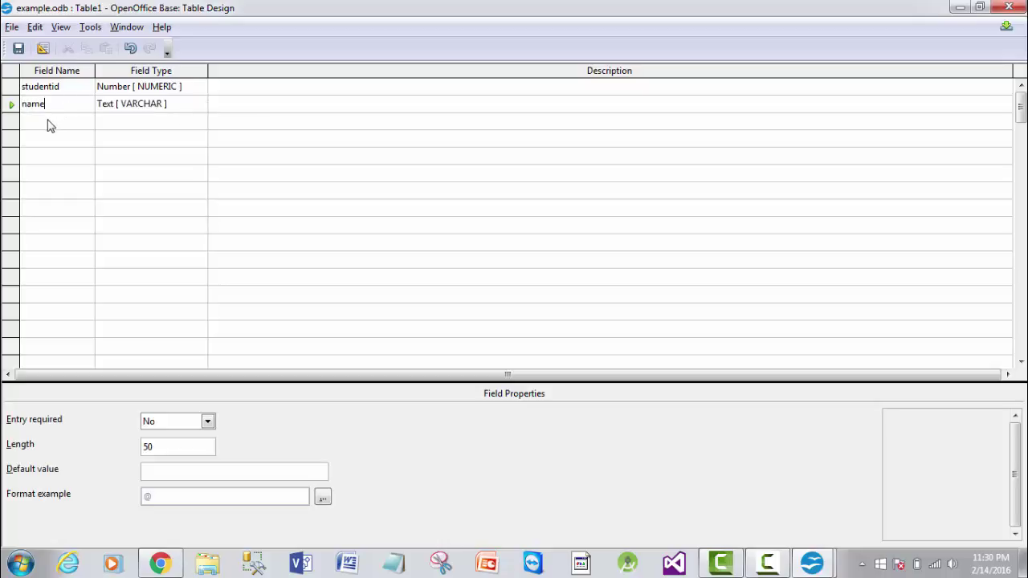
- Add a Number field phonenumber, and set lengths of 10 for phonenumber and 9 for studentid
{"action": "left_click", "coordinate": [46, 126]}
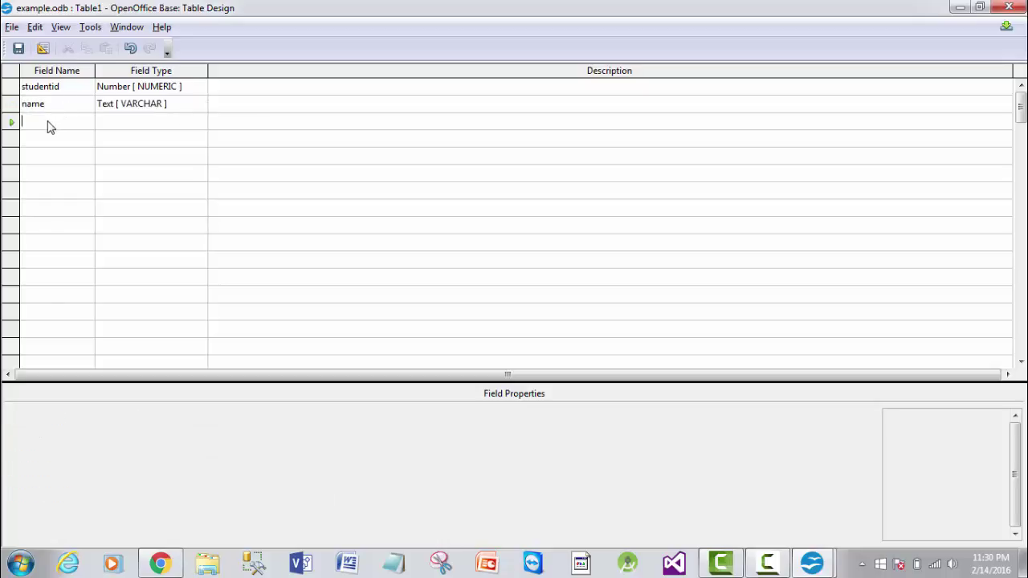
{"action": "type", "text": "phonenumber"}
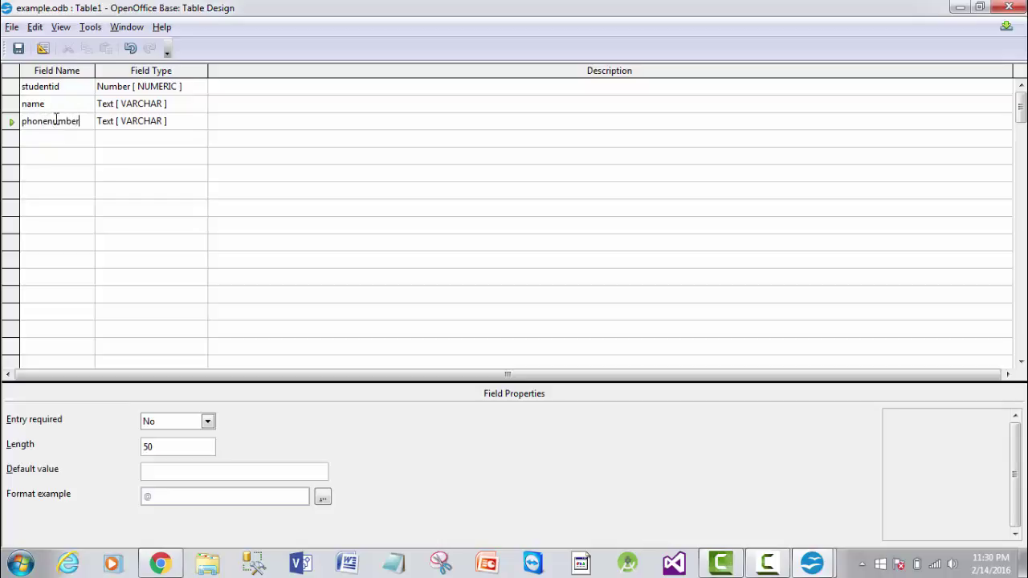
{"action": "left_click", "coordinate": [201, 129]}
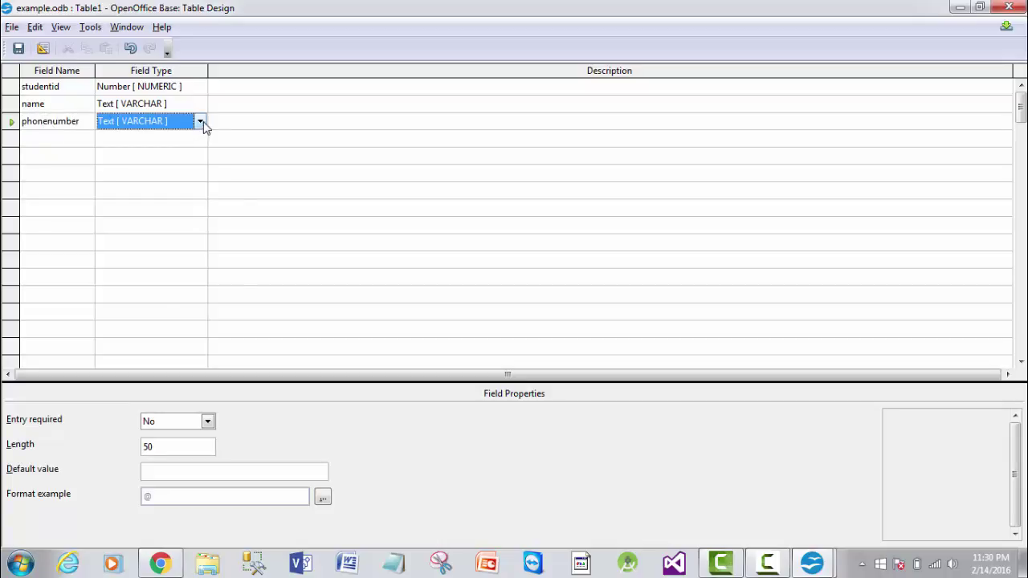
{"action": "left_click", "coordinate": [200, 122]}
{"action": "left_click", "coordinate": [180, 148]}
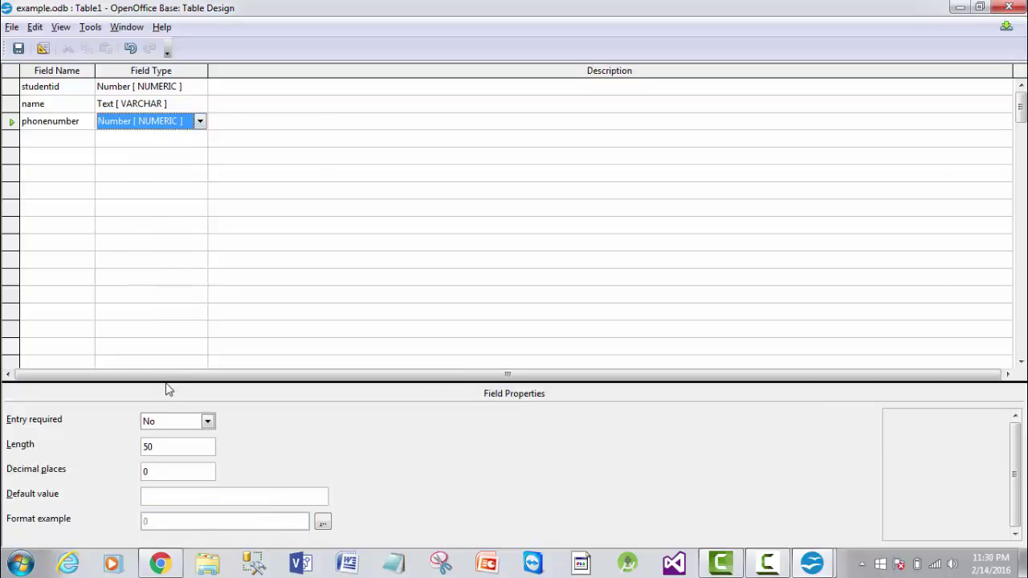
{"action": "left_click", "coordinate": [155, 447]}
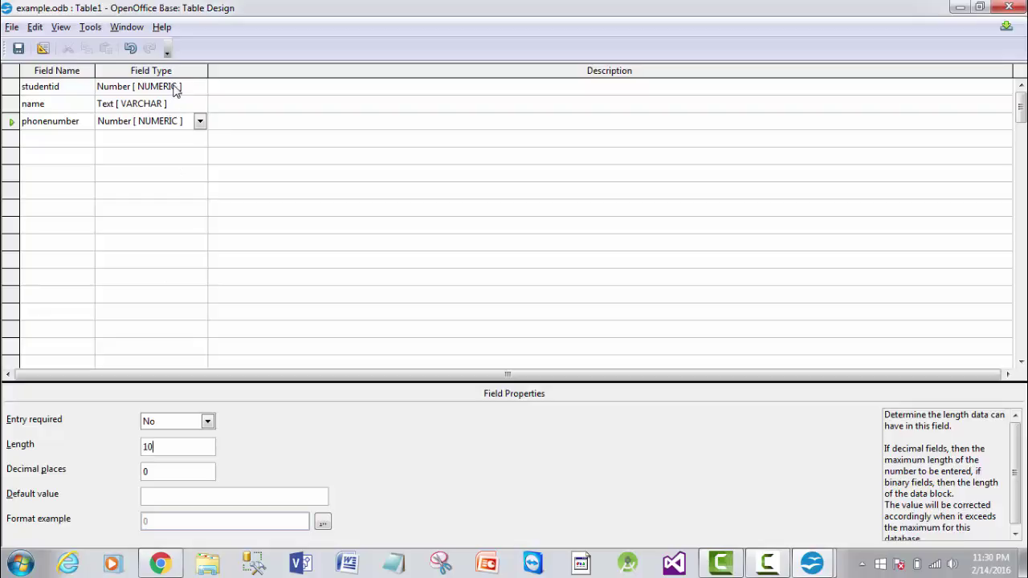
{"action": "left_click", "coordinate": [175, 86]}
{"action": "left_click", "coordinate": [161, 446]}
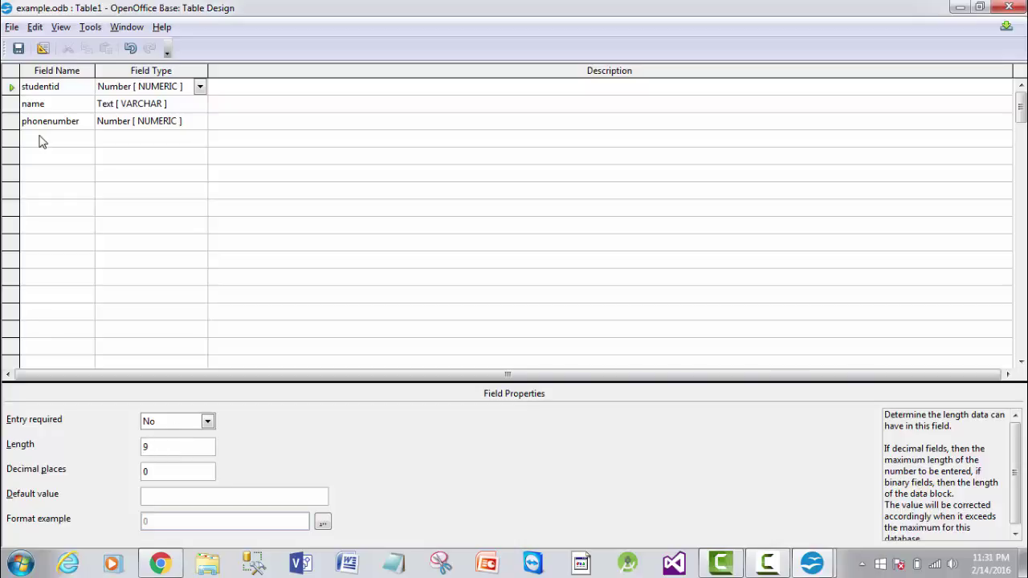
- Save the table as student and accept the automatically created ID primary key
{"action": "left_click", "coordinate": [18, 49]}
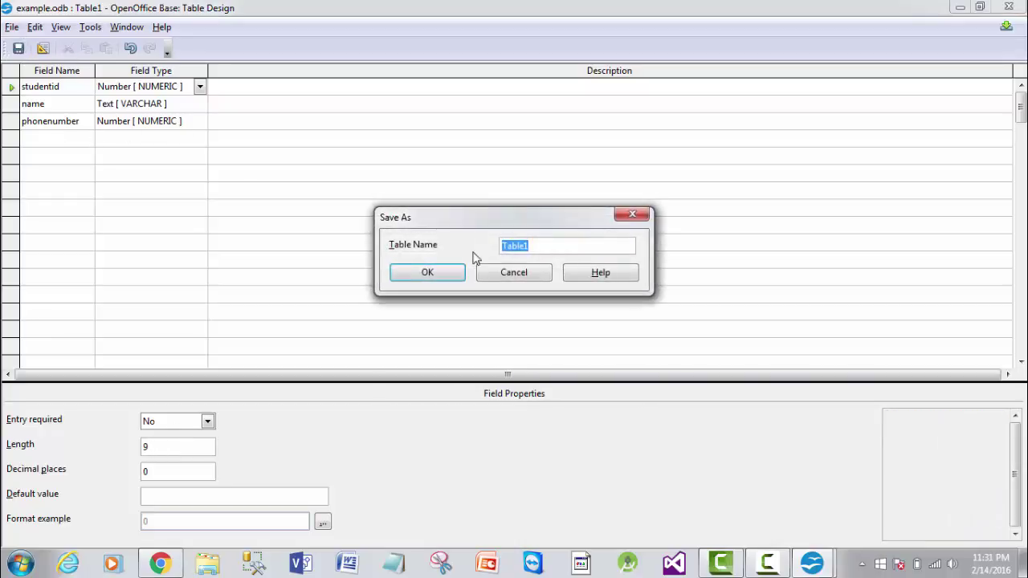
{"action": "type", "text": "student"}
{"action": "left_click", "coordinate": [452, 271]}
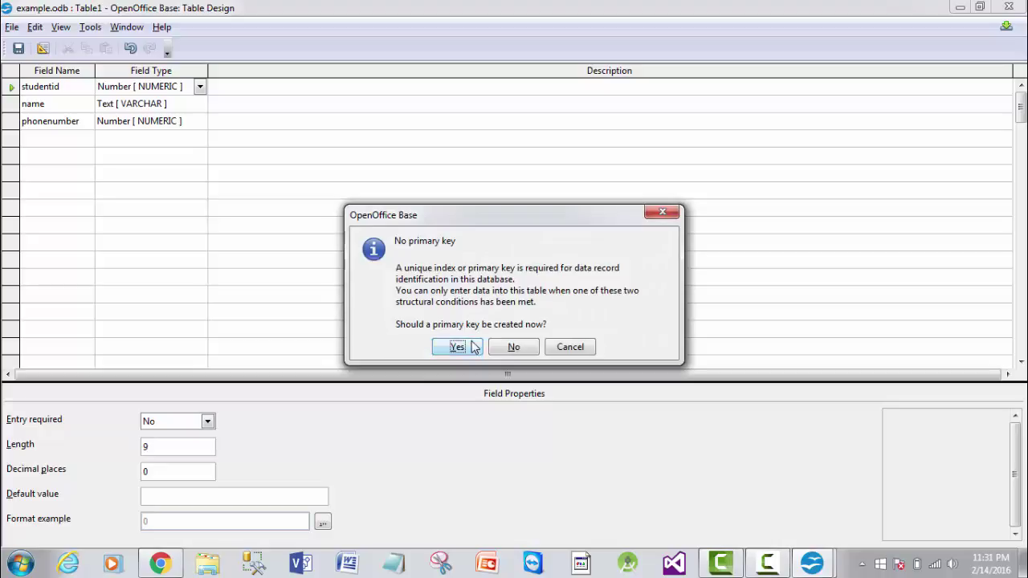
{"action": "left_click", "coordinate": [456, 346]}
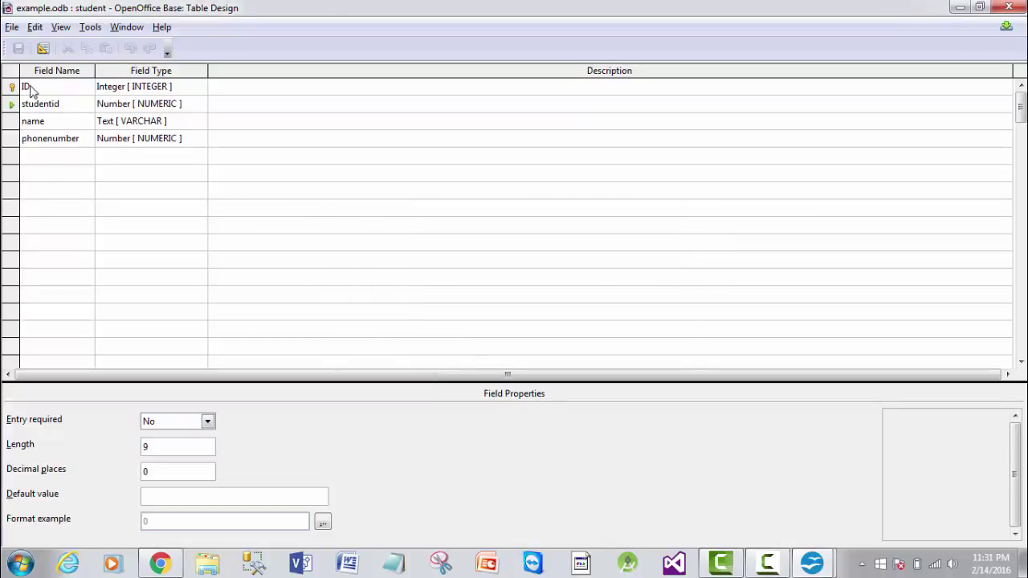
{"action": "left_click", "coordinate": [11, 105]}
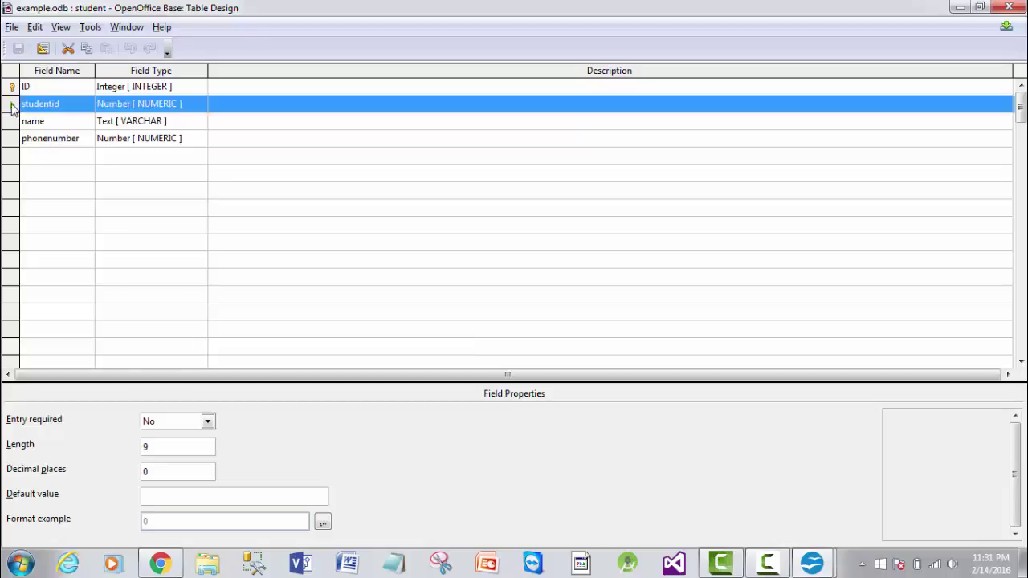
- Make studentid the primary key and delete the ID field
{"action": "right_click", "coordinate": [12, 109]}
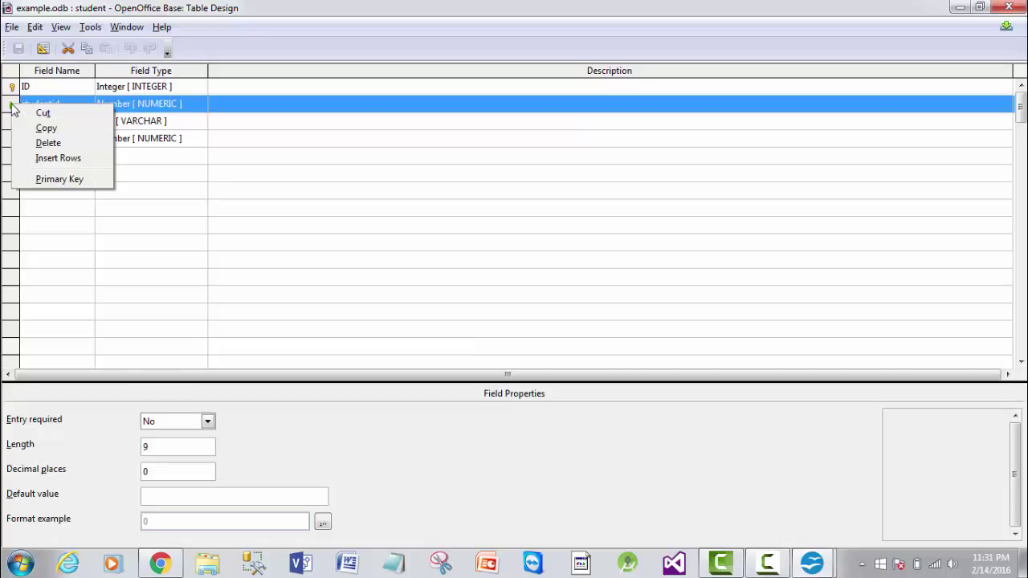
{"action": "left_click", "coordinate": [56, 179]}
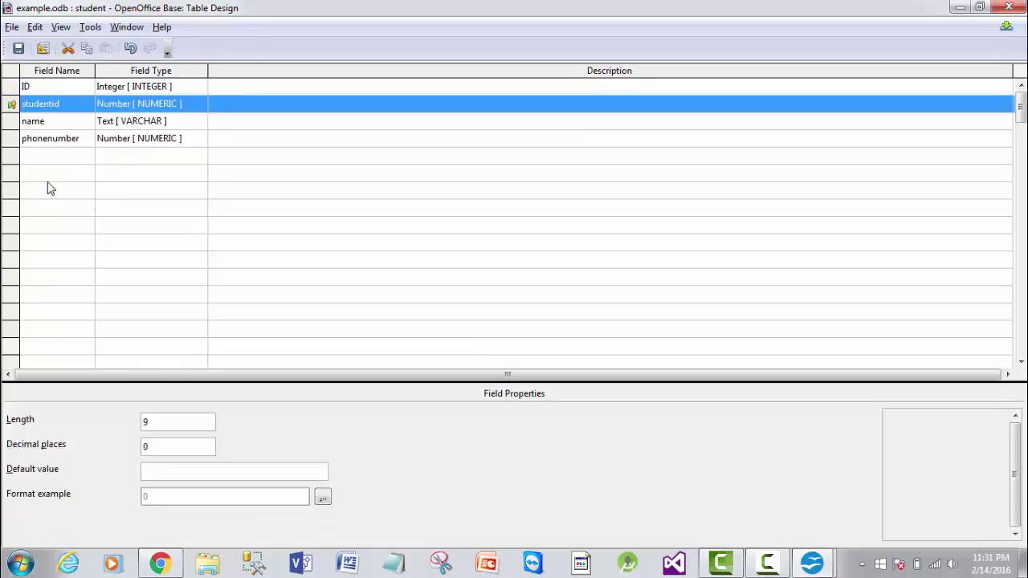
{"action": "left_click", "coordinate": [200, 87]}
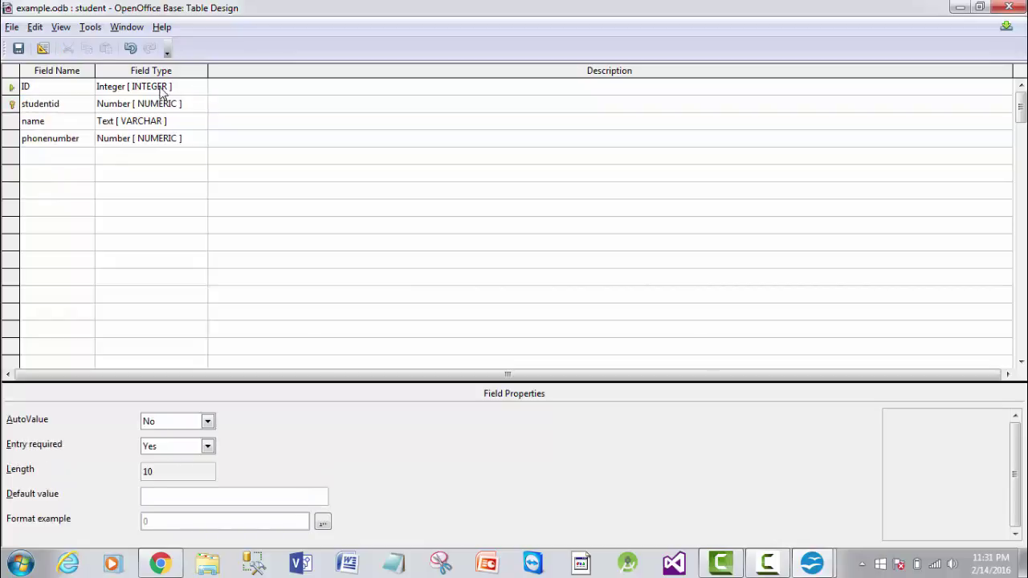
{"action": "left_click", "coordinate": [9, 87]}
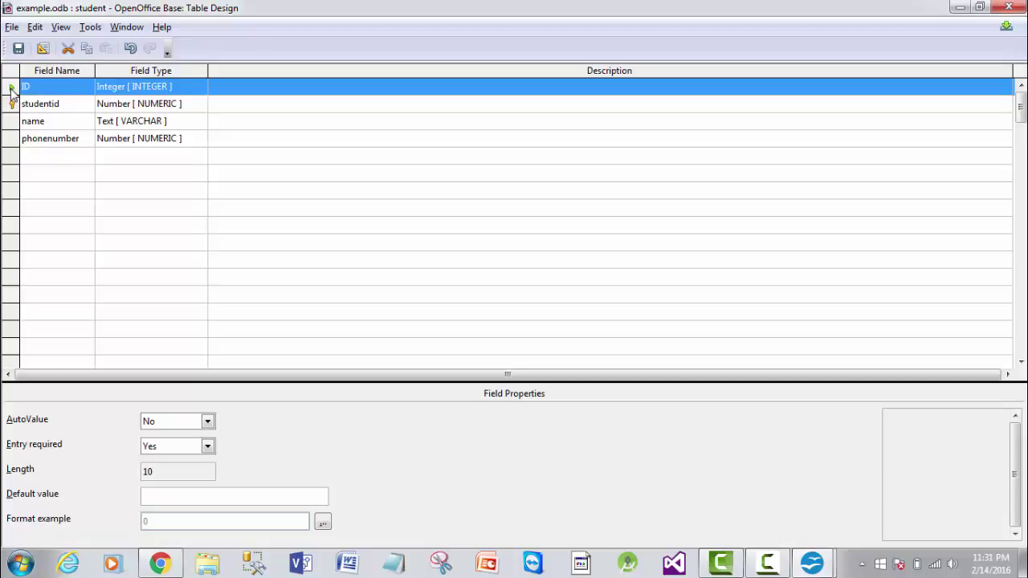
{"action": "right_click", "coordinate": [11, 93]}
{"action": "left_click", "coordinate": [46, 127]}
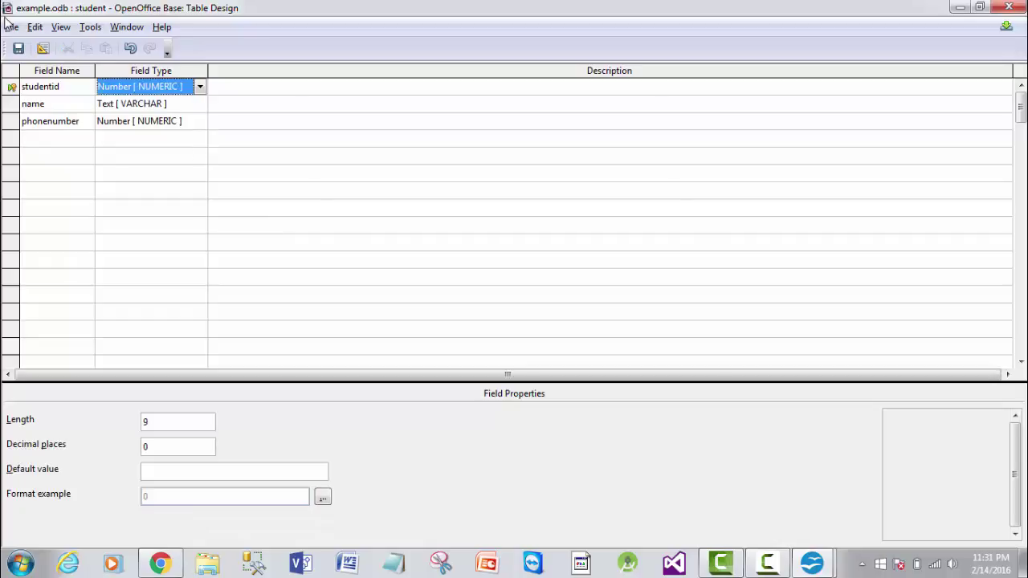
- Close the table design, saving the changes and confirming the ID column removal
{"action": "left_click", "coordinate": [1009, 6]}
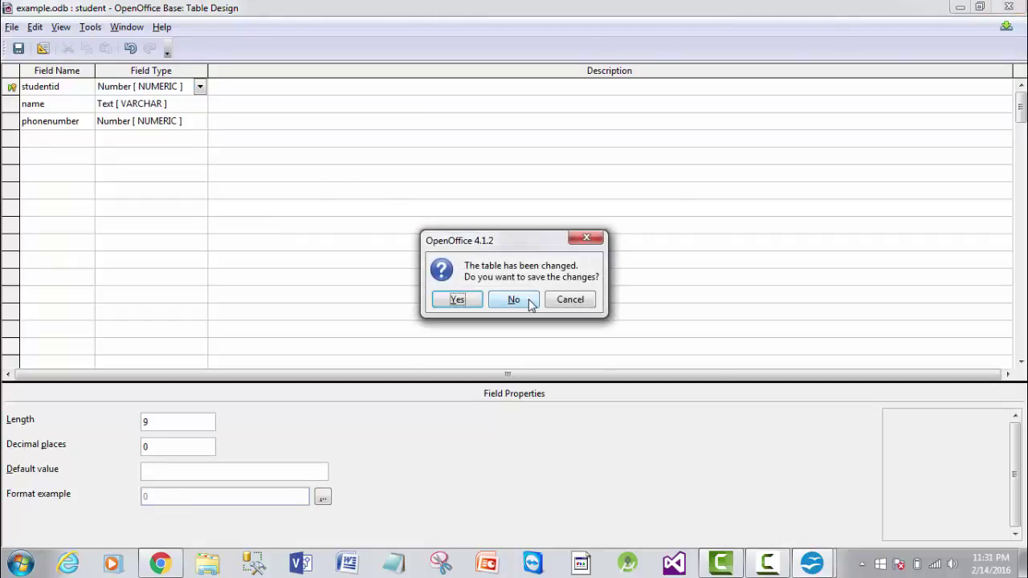
{"action": "left_click", "coordinate": [471, 300]}
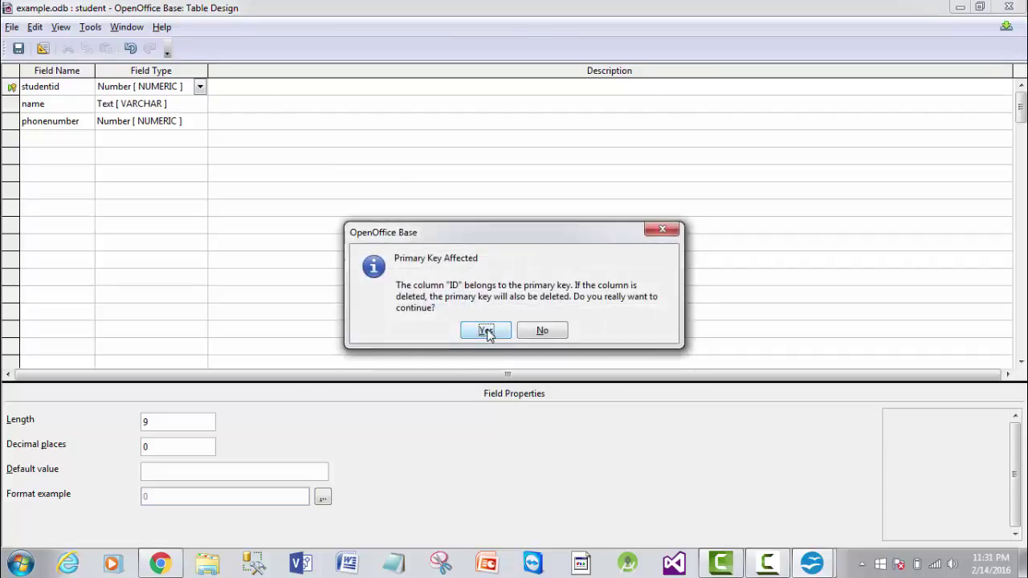
{"action": "left_click", "coordinate": [486, 333]}
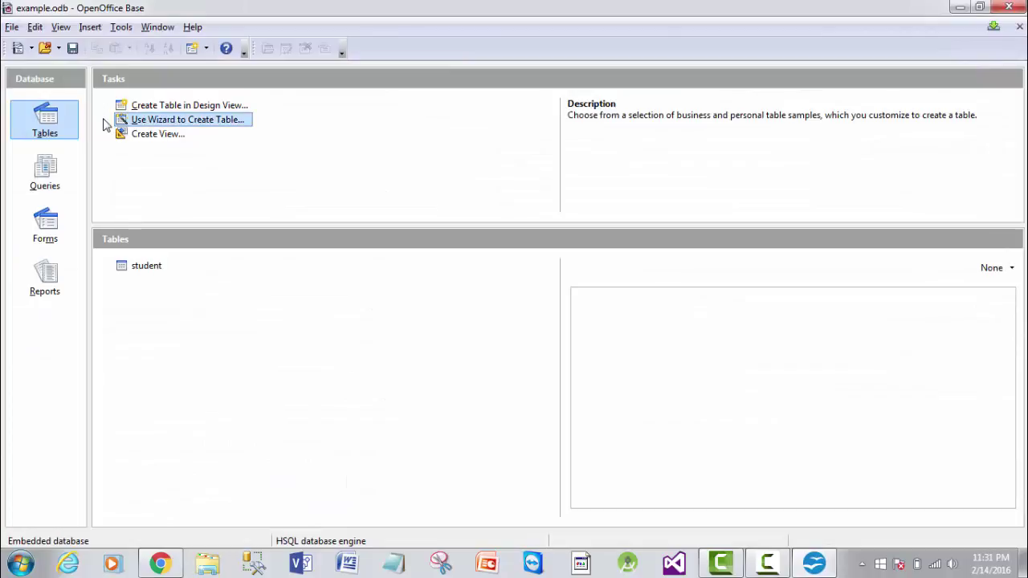
- Open the student table and correct the first student's phone number
{"action": "double_click", "coordinate": [144, 266]}
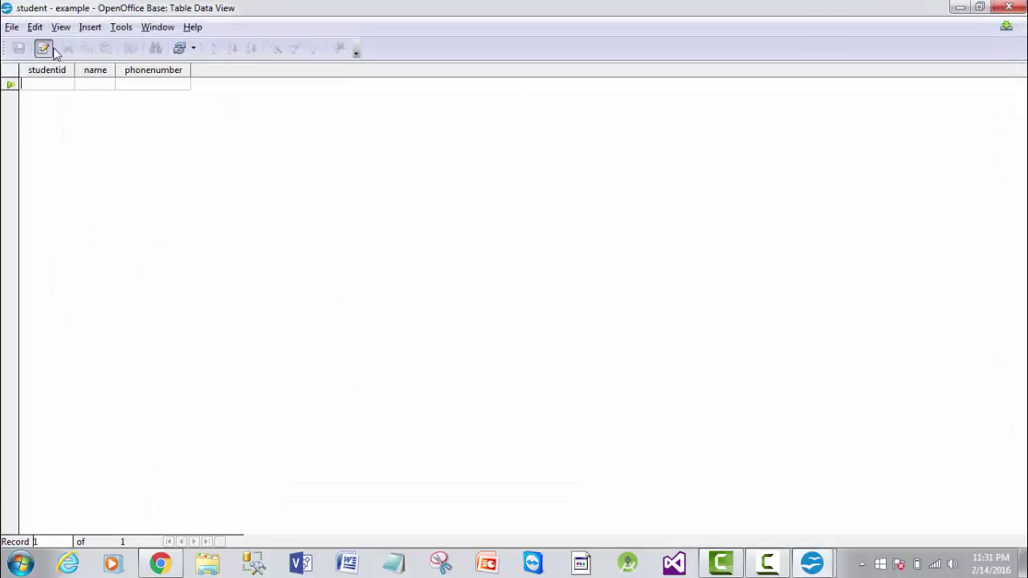
{"action": "type", "text": "12"}
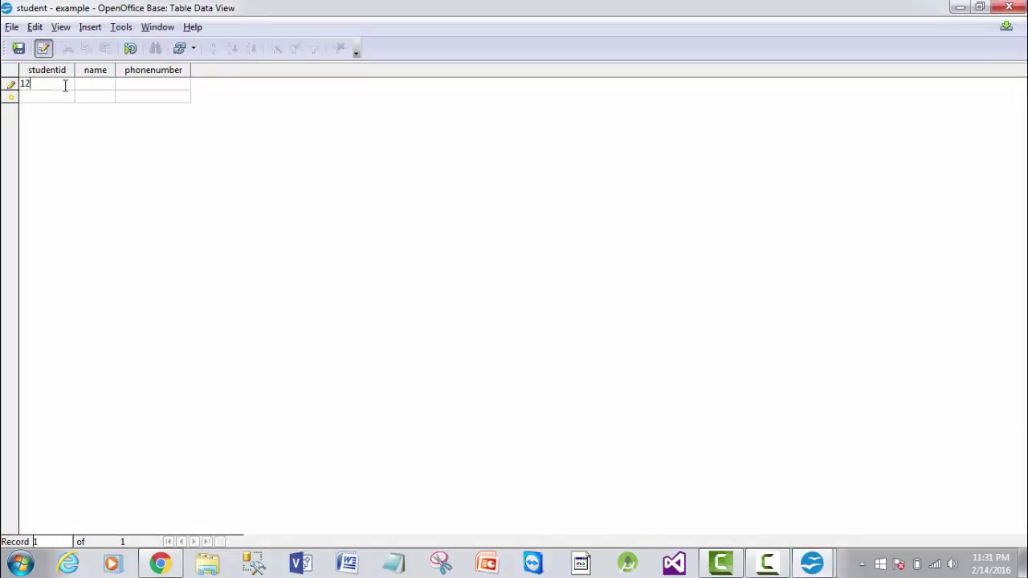
{"action": "type", "text": "4567"}
{"action": "left_click", "coordinate": [99, 86]}
{"action": "left_click", "coordinate": [152, 87]}
{"action": "left_click", "coordinate": [53, 100]}
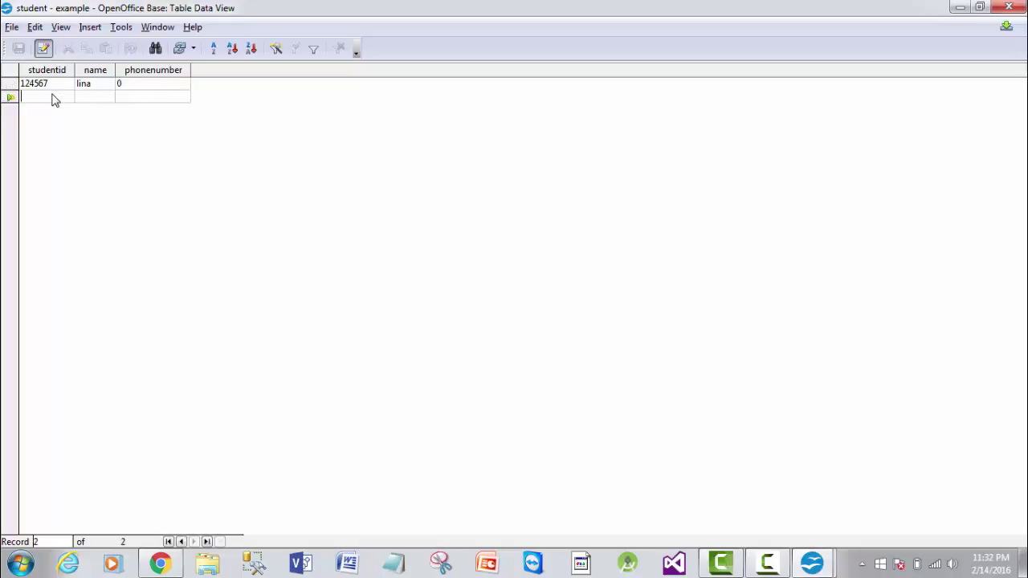
{"action": "type", "text": "345678"}
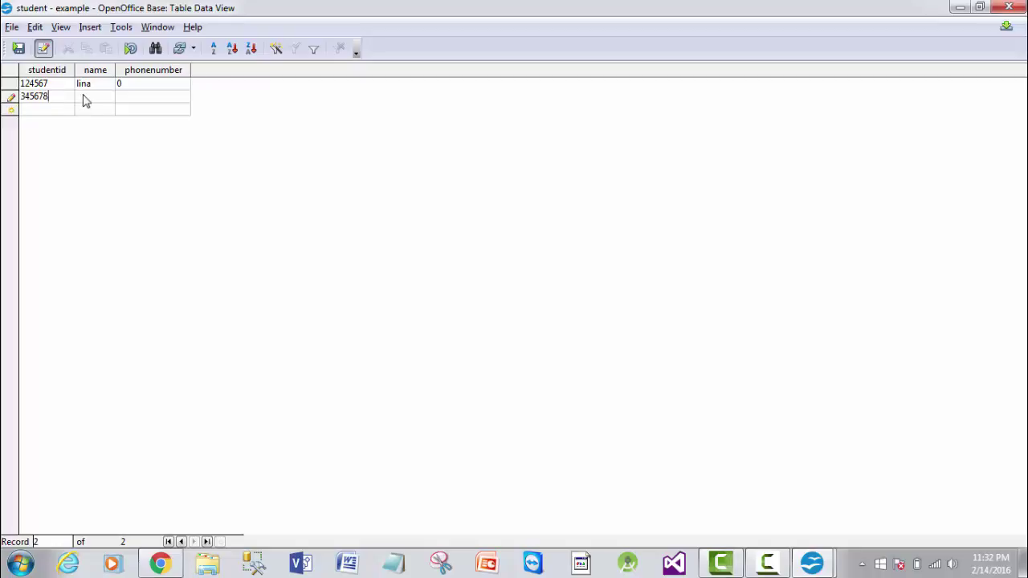
{"action": "left_click", "coordinate": [85, 100]}
{"action": "left_click", "coordinate": [127, 84]}
{"action": "key", "text": "BackSpace"}
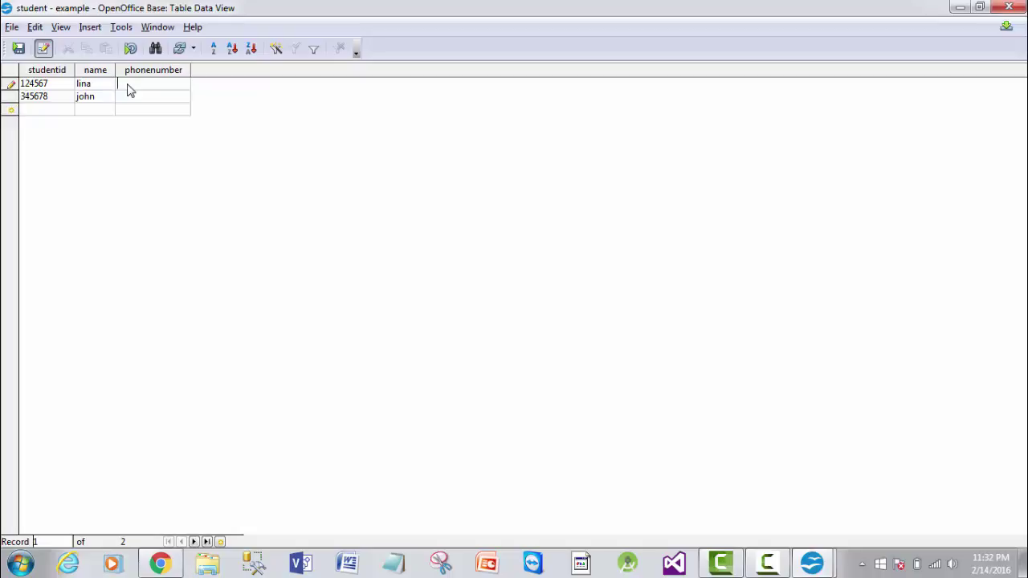
- Enter the second student's phone number, save the record, and close the table
{"action": "left_click", "coordinate": [135, 100]}
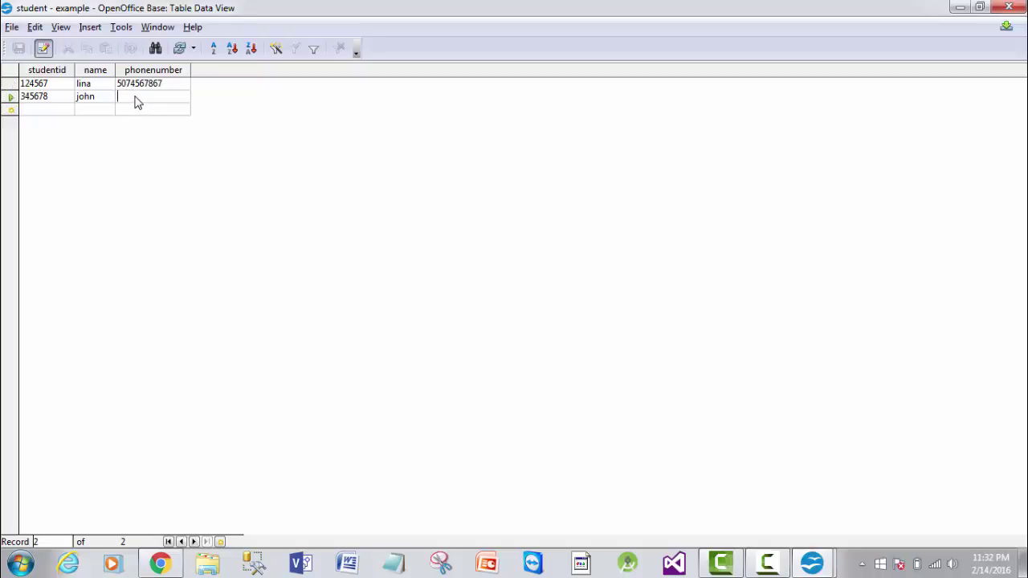
{"action": "left_click", "coordinate": [19, 50]}
{"action": "left_click", "coordinate": [1010, 7]}
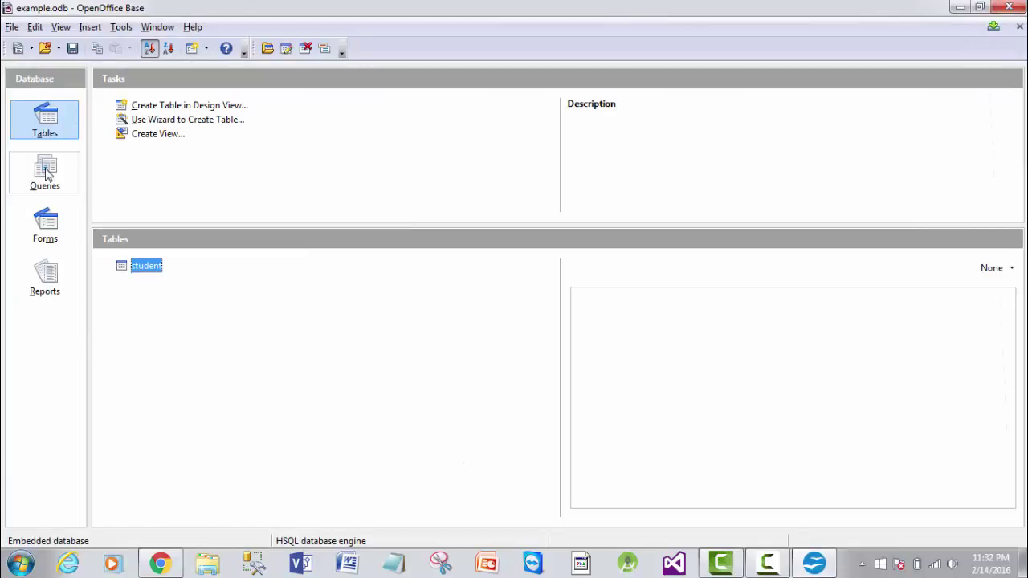
- Build a design-view query on the student table, then close it without saving
{"action": "left_click", "coordinate": [44, 172]}
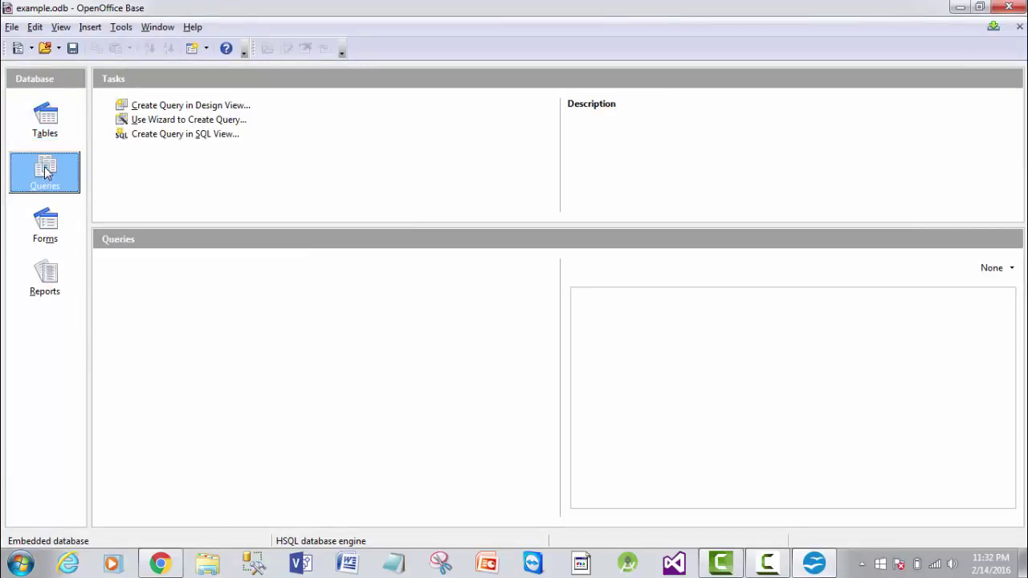
{"action": "left_click", "coordinate": [172, 105]}
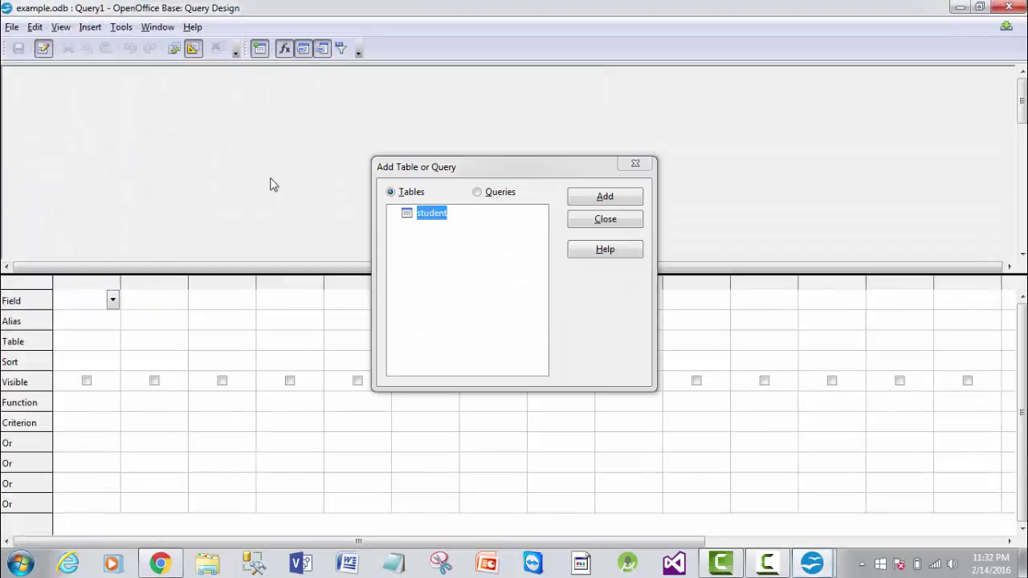
{"action": "left_click", "coordinate": [608, 198]}
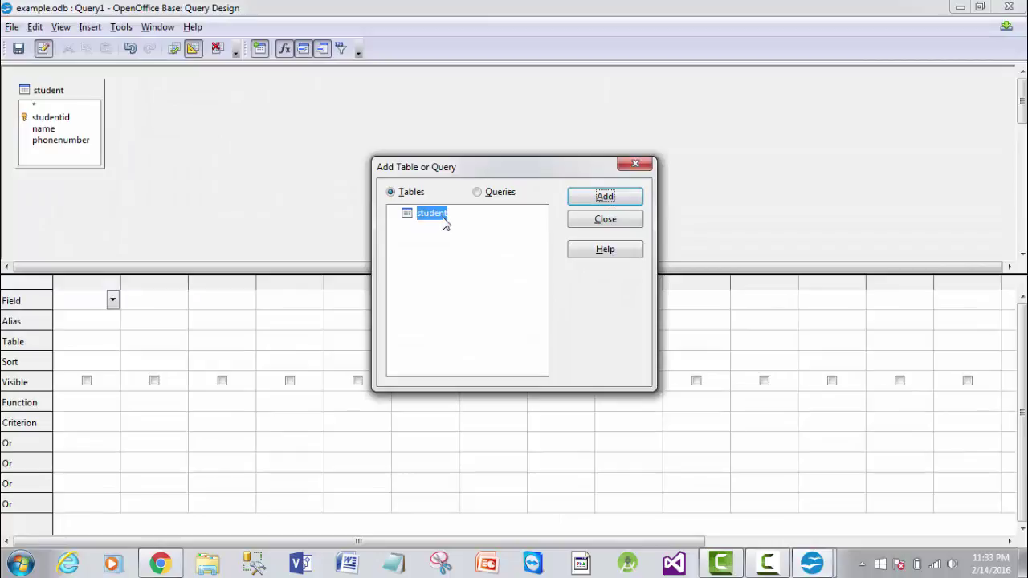
{"action": "left_click", "coordinate": [479, 193]}
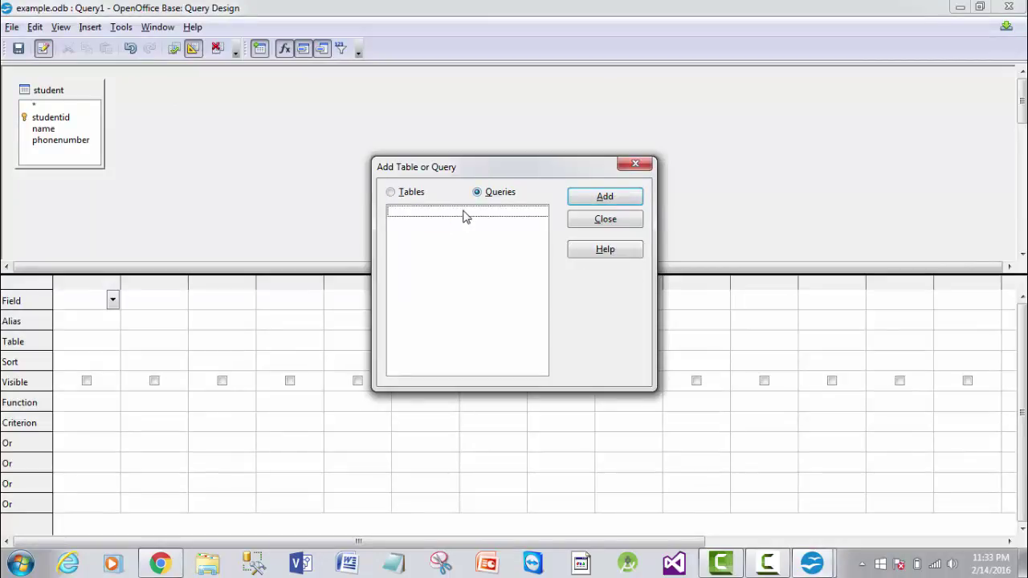
{"action": "left_click", "coordinate": [622, 201]}
{"action": "left_click", "coordinate": [637, 165]}
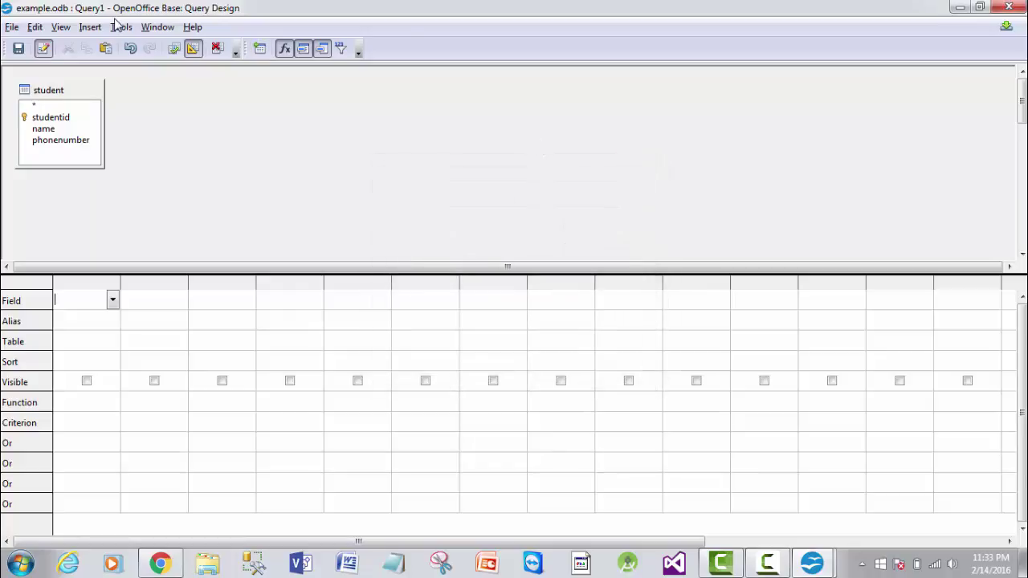
{"action": "left_click", "coordinate": [1009, 6]}
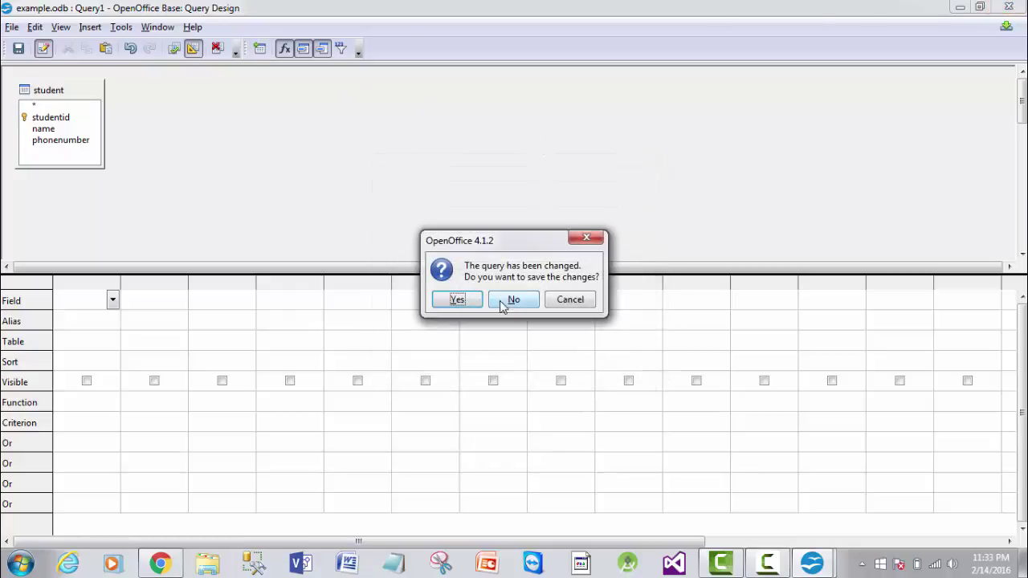
{"action": "left_click", "coordinate": [513, 299]}
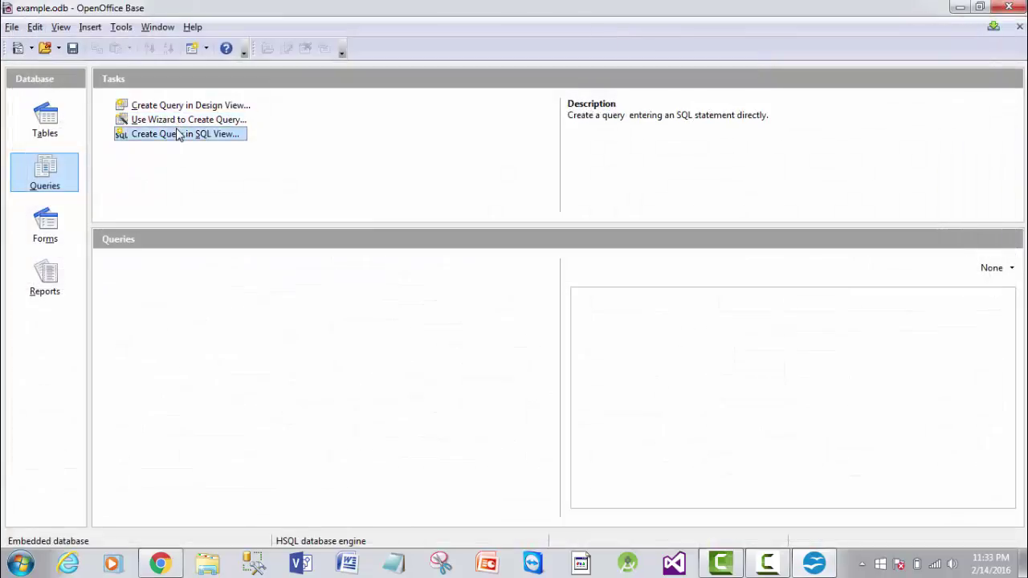
- Write and run the SQL query 'select * from student;' in SQL view
{"action": "left_click", "coordinate": [178, 135]}
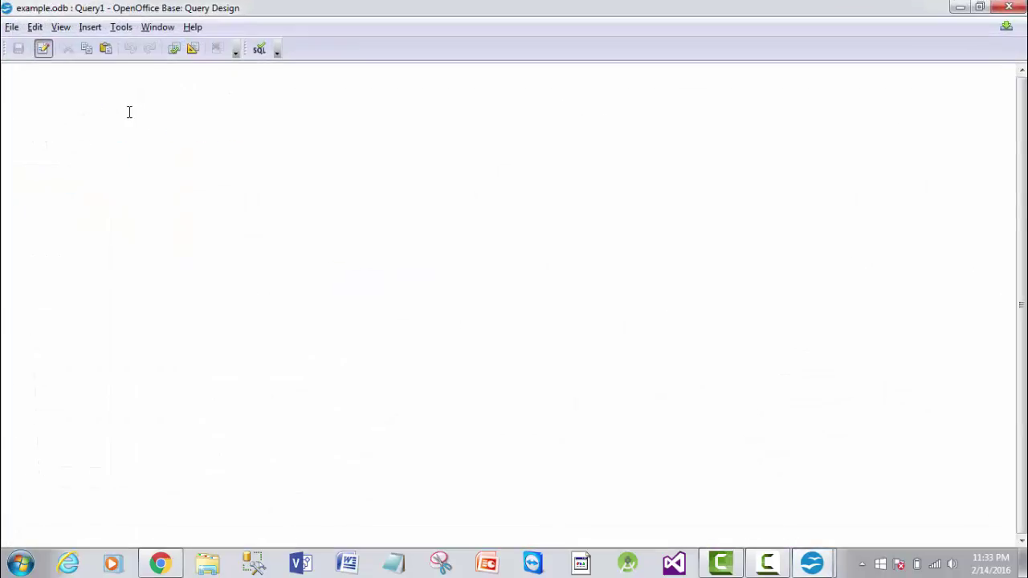
{"action": "type", "text": "select * from e"}
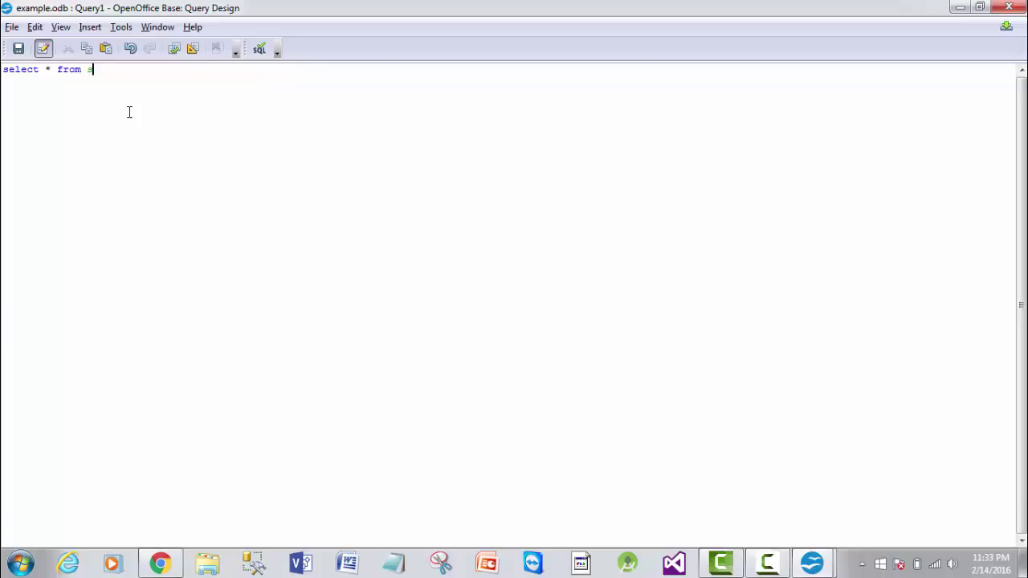
{"action": "type", "text": "tudent;"}
{"action": "left_click", "coordinate": [175, 49]}
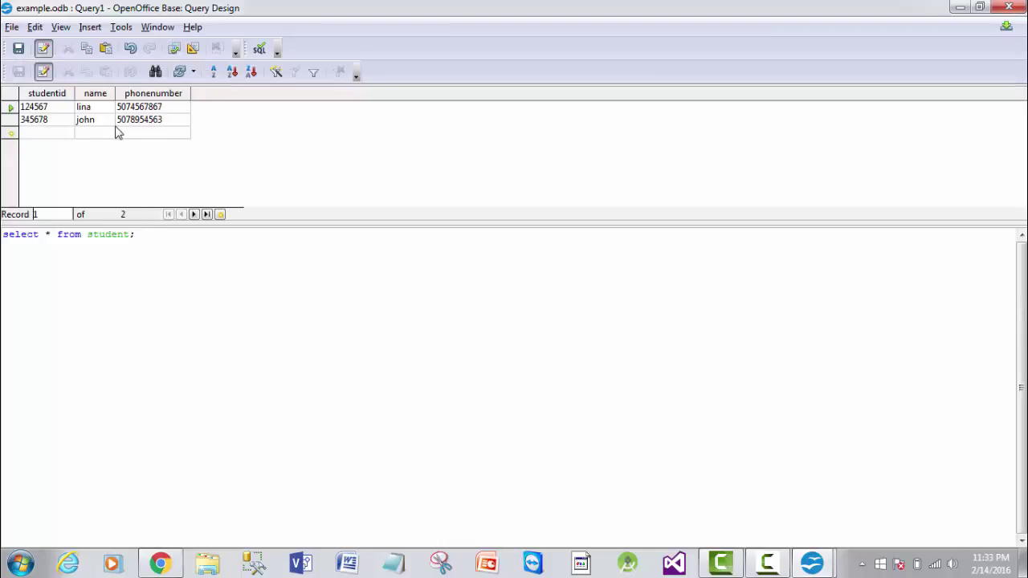
- Close the query without saving it and switch to the Forms section
{"action": "left_click", "coordinate": [1008, 7]}
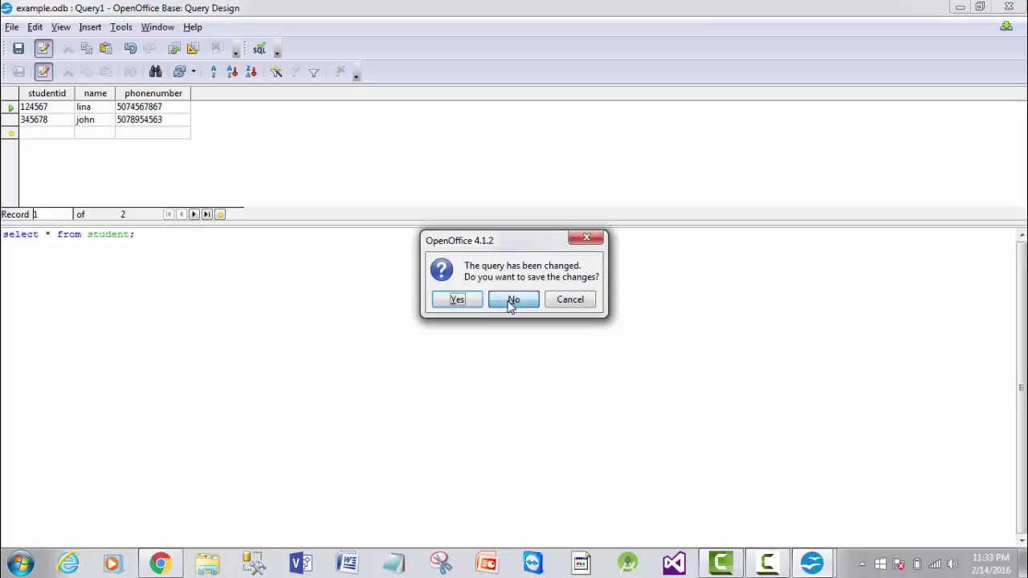
{"action": "left_click", "coordinate": [510, 299]}
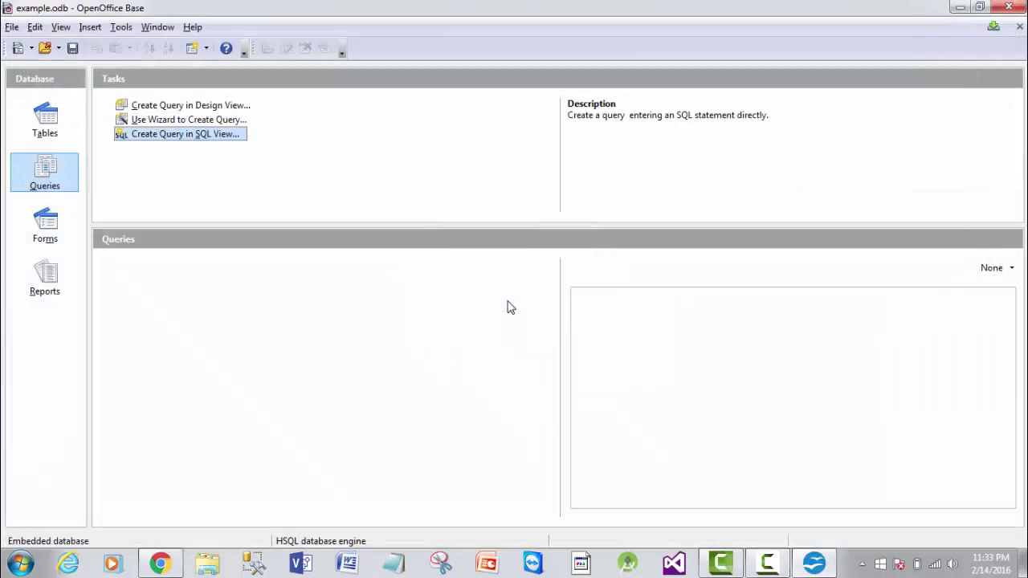
{"action": "left_click", "coordinate": [48, 233]}
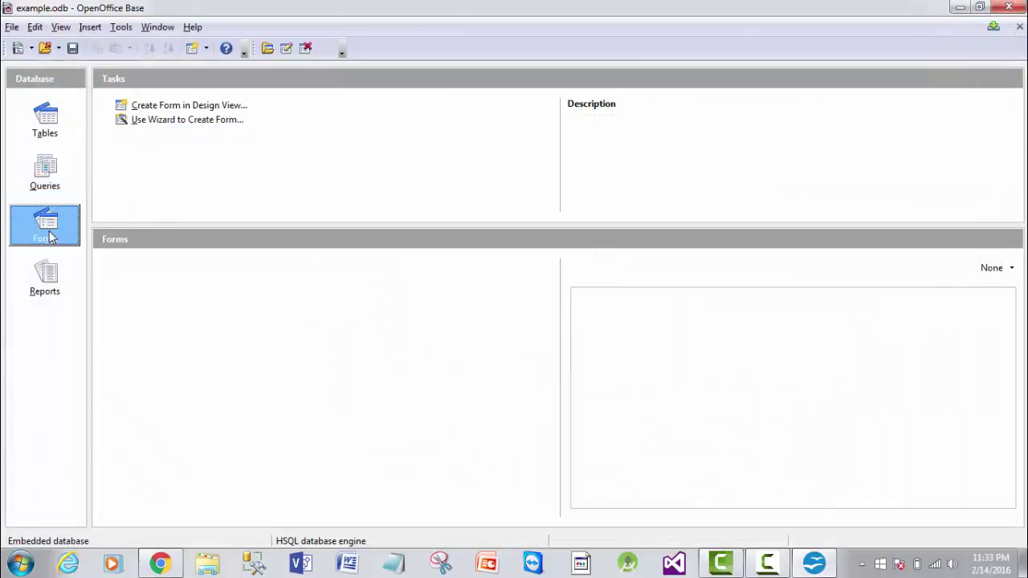
- Build a student form with all three fields using the Form Wizard defaults
{"action": "left_click", "coordinate": [209, 122]}
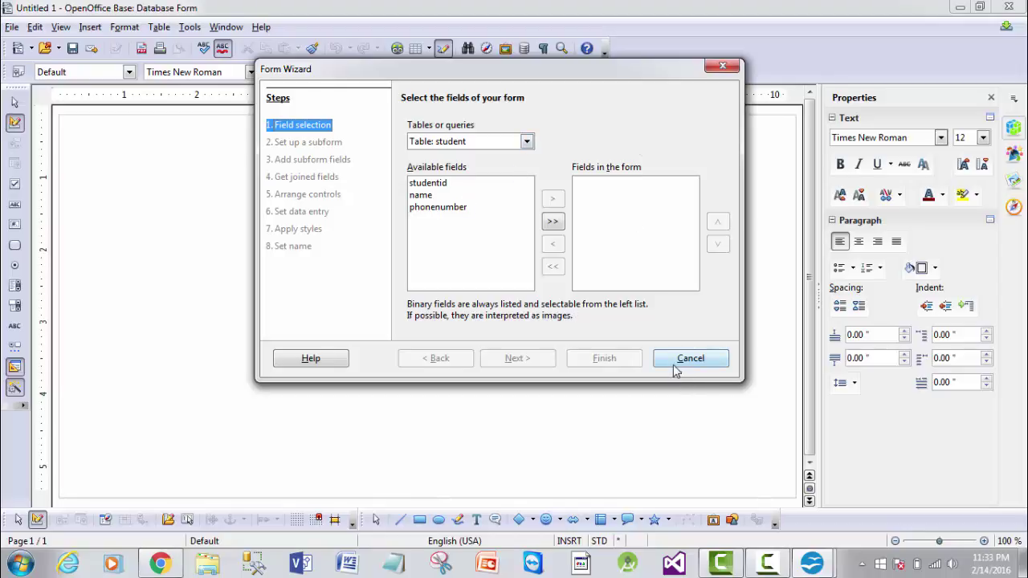
{"action": "left_click", "coordinate": [552, 221]}
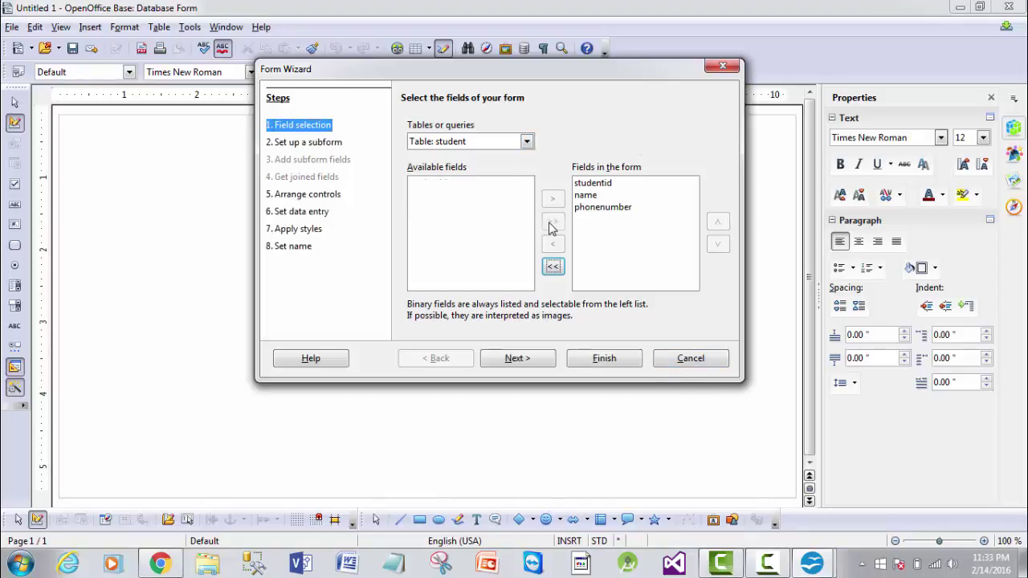
{"action": "left_click", "coordinate": [604, 358]}
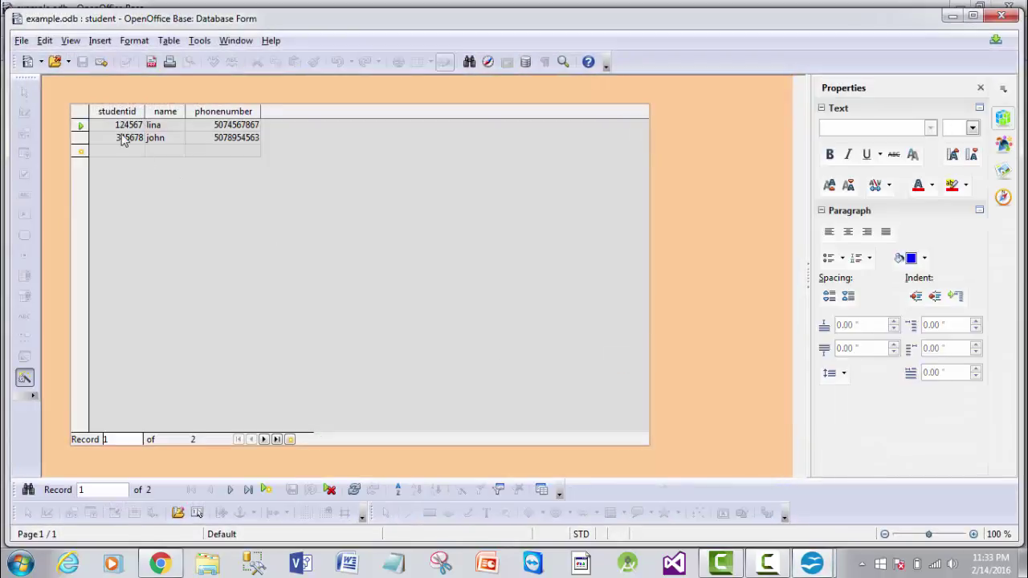
- Enter a new student record's ID, name and phone number in the form
{"action": "left_click", "coordinate": [124, 154]}
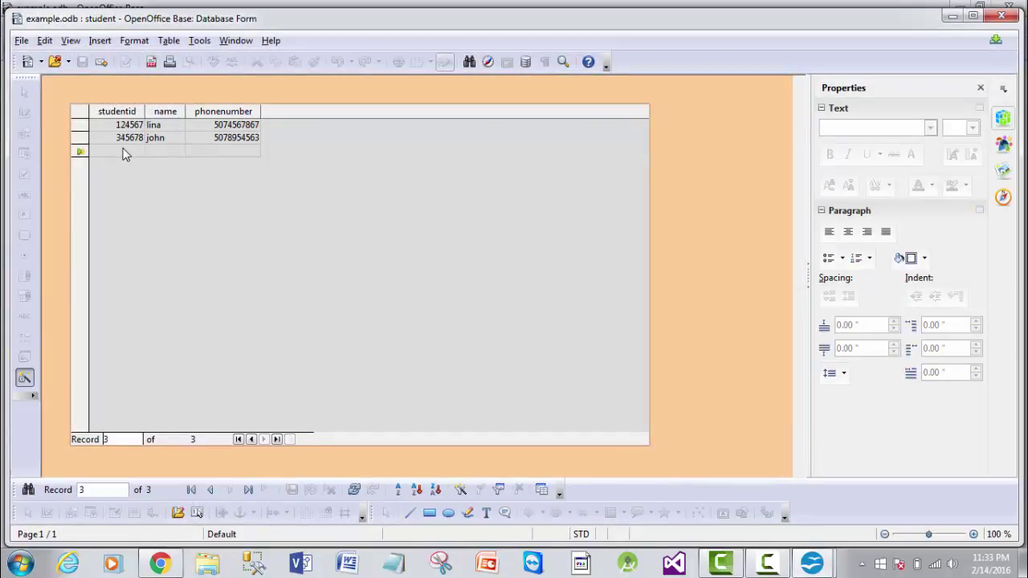
{"action": "type", "text": "345678 "}
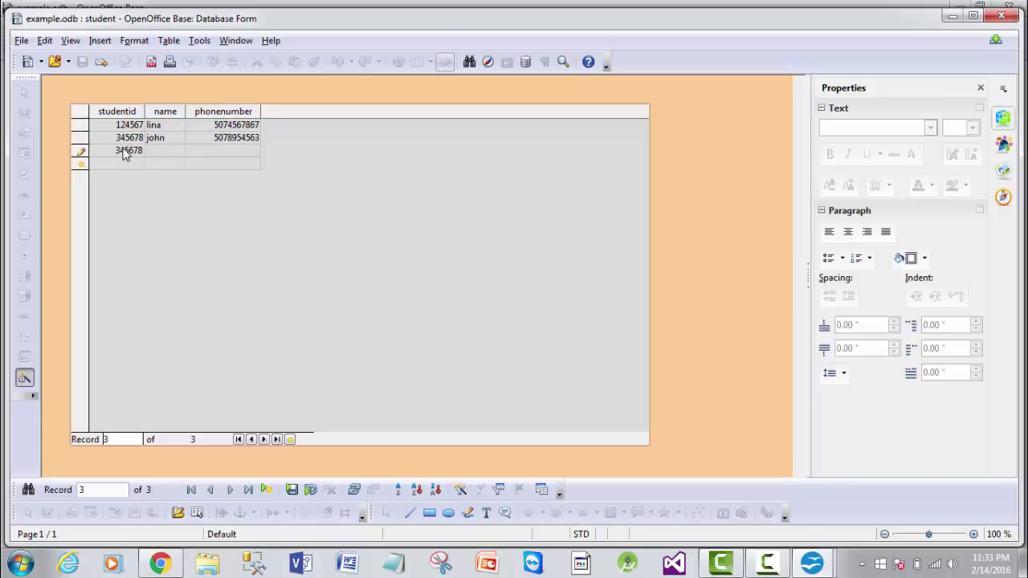
{"action": "type", "text": "dan"}
{"action": "left_click", "coordinate": [231, 148]}
{"action": "left_click", "coordinate": [26, 63]}
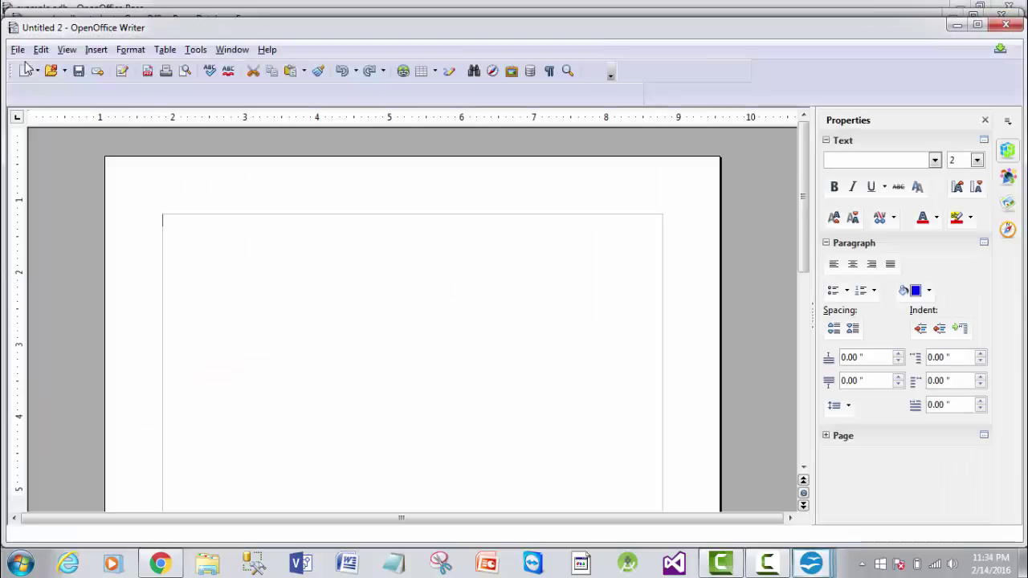
{"action": "left_click", "coordinate": [1003, 26]}
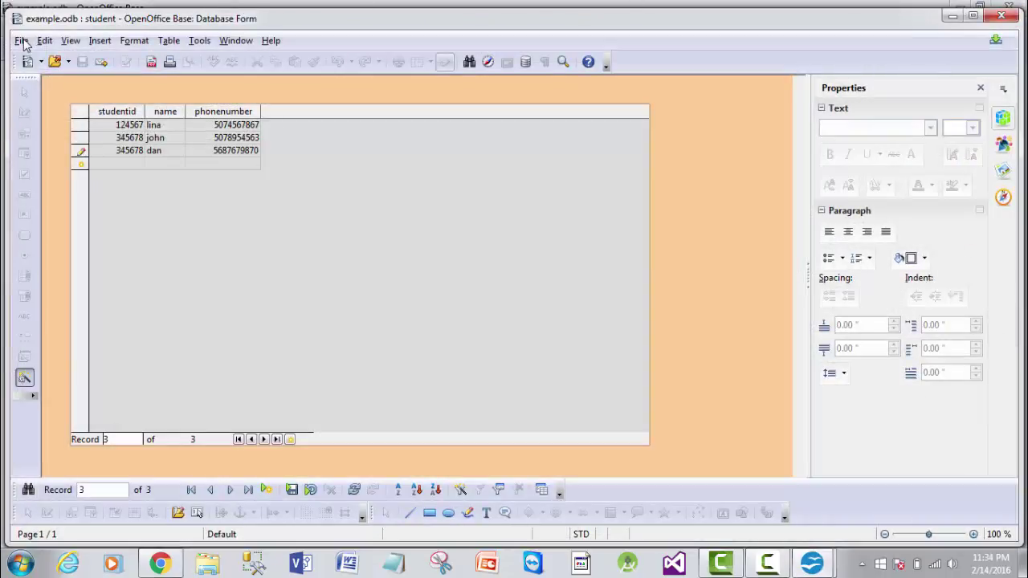
- Save a copy of the form, then close it without saving changes
{"action": "left_click", "coordinate": [22, 41]}
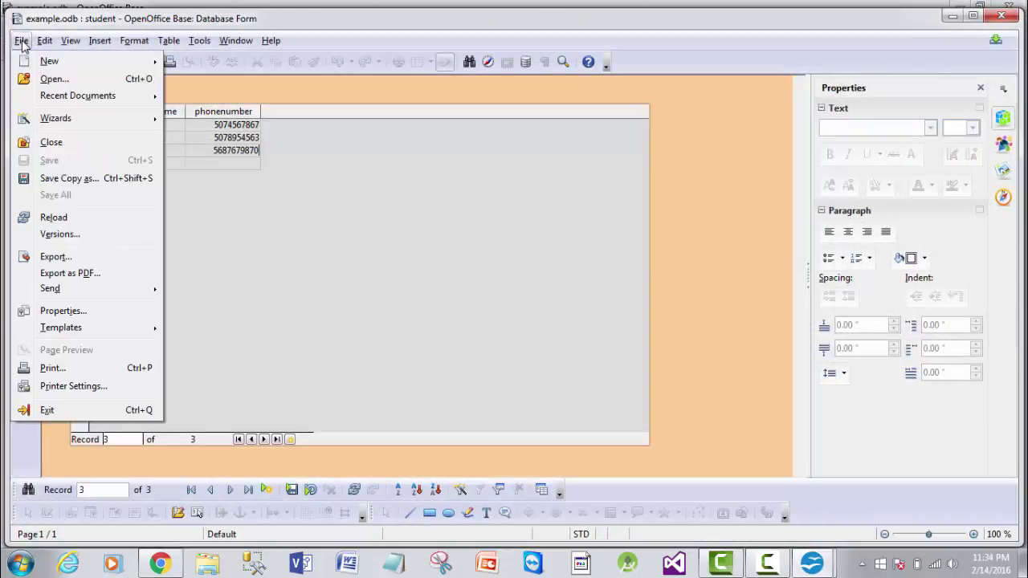
{"action": "left_click", "coordinate": [75, 178]}
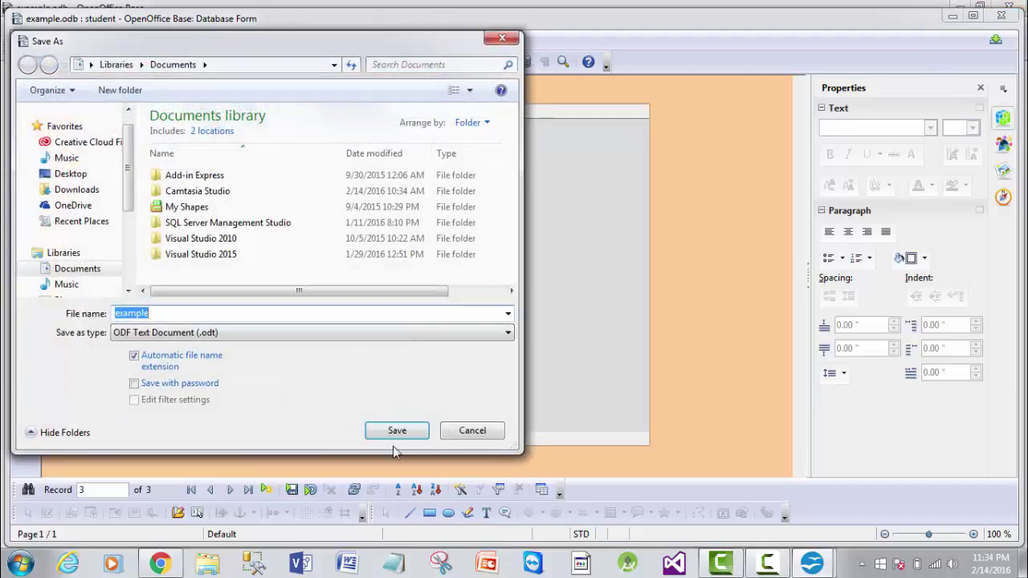
{"action": "left_click", "coordinate": [393, 436]}
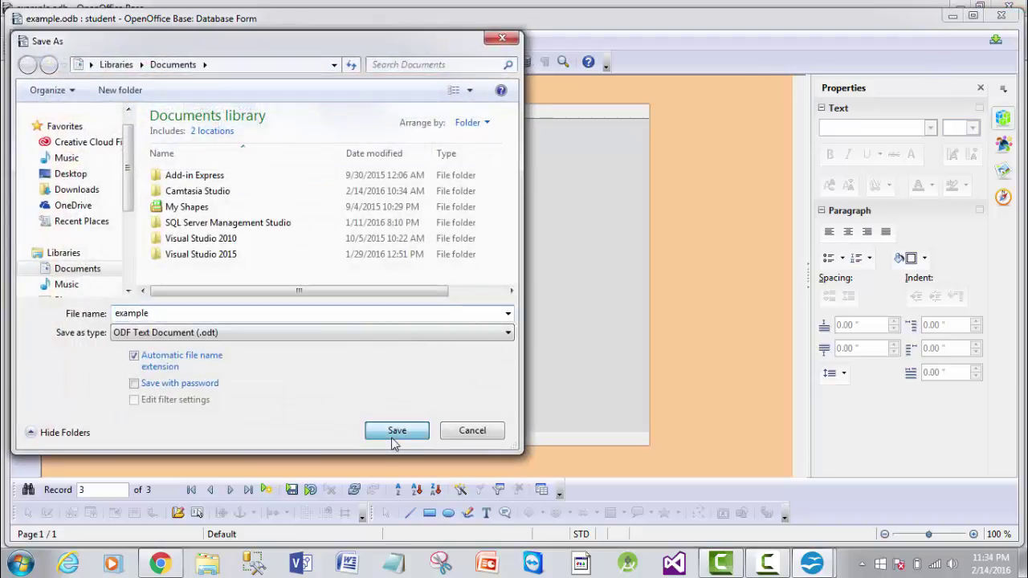
{"action": "left_click", "coordinate": [1002, 17]}
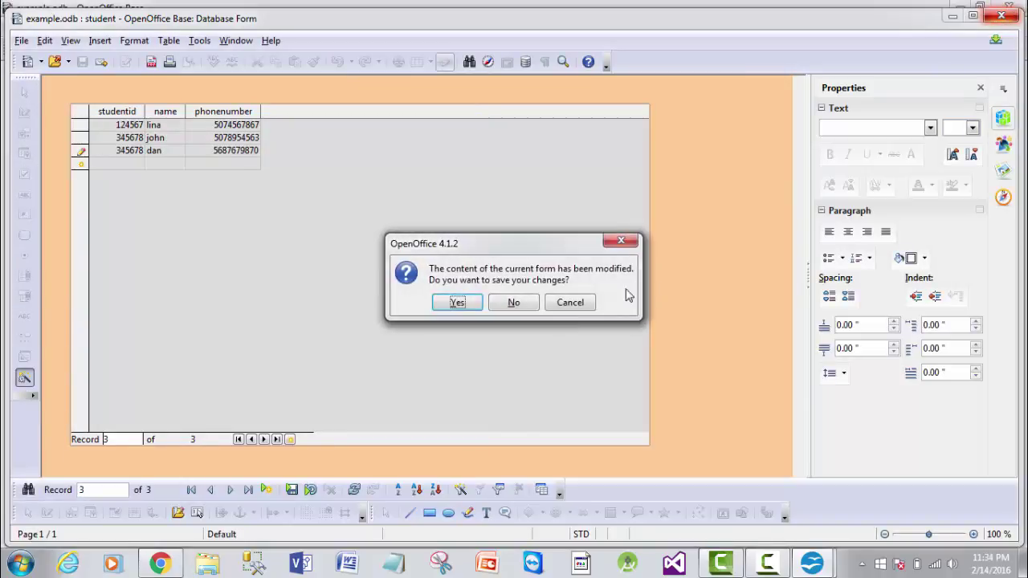
{"action": "left_click", "coordinate": [495, 308]}
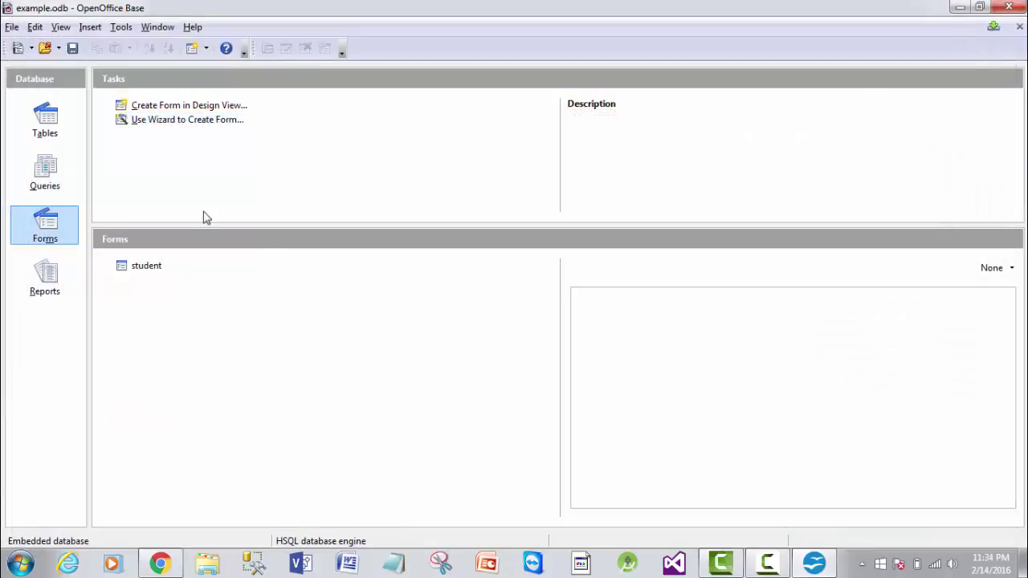
- Generate a Report Wizard report with studentid, name and phonenumber, then close it
{"action": "left_click", "coordinate": [51, 279]}
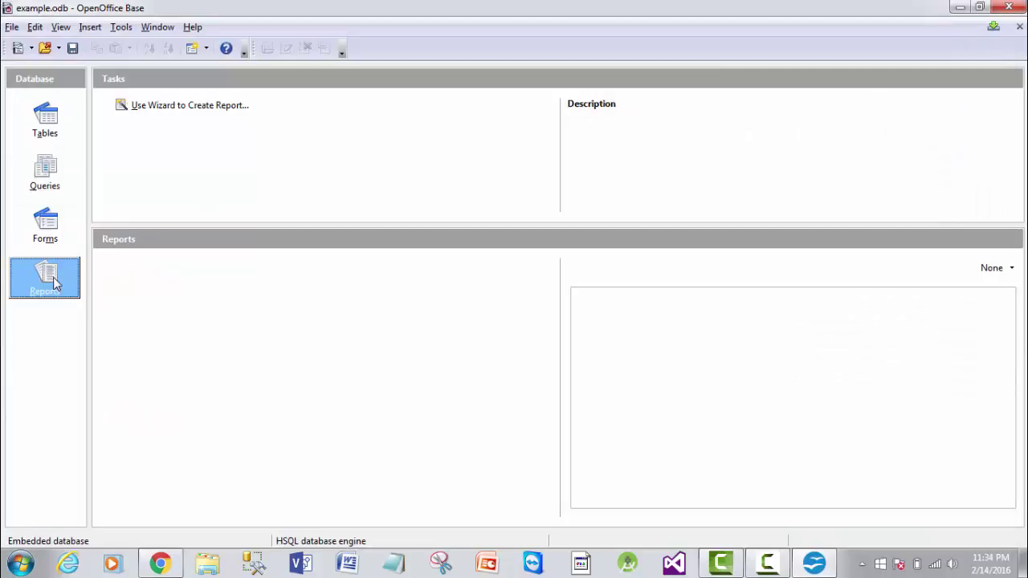
{"action": "left_click", "coordinate": [202, 106]}
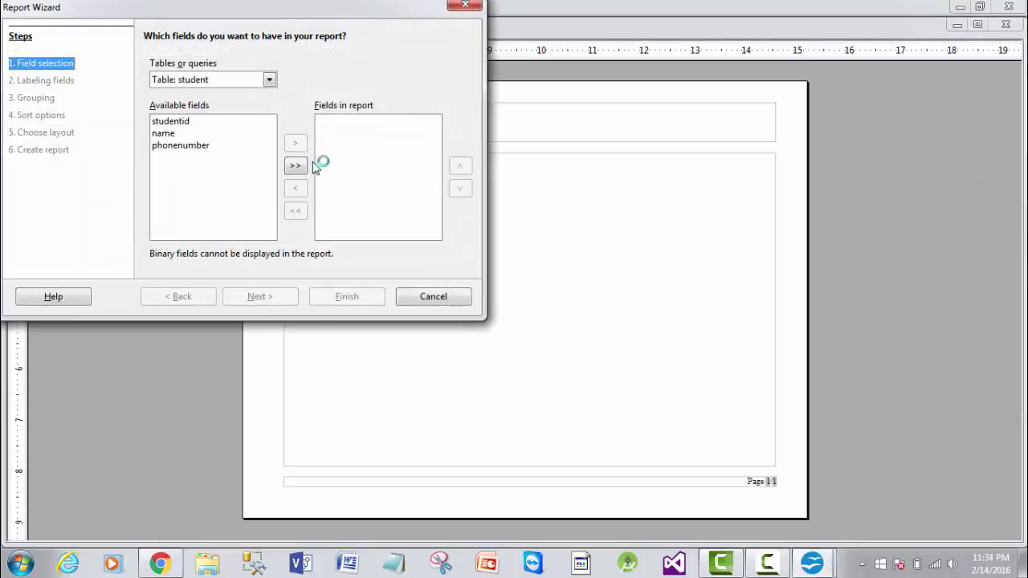
{"action": "left_click", "coordinate": [296, 165]}
{"action": "left_click", "coordinate": [365, 297]}
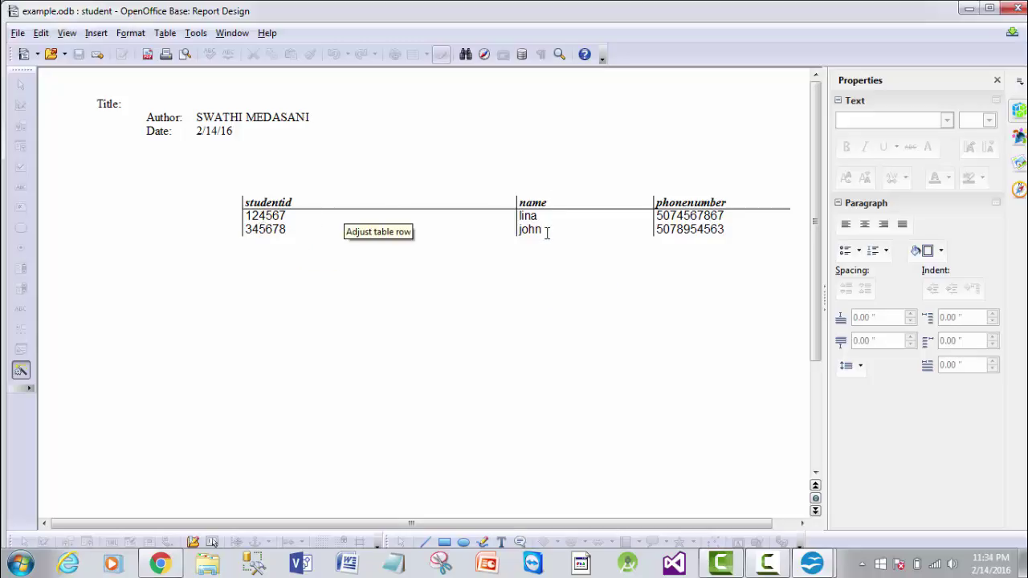
{"action": "left_click", "coordinate": [1018, 9]}
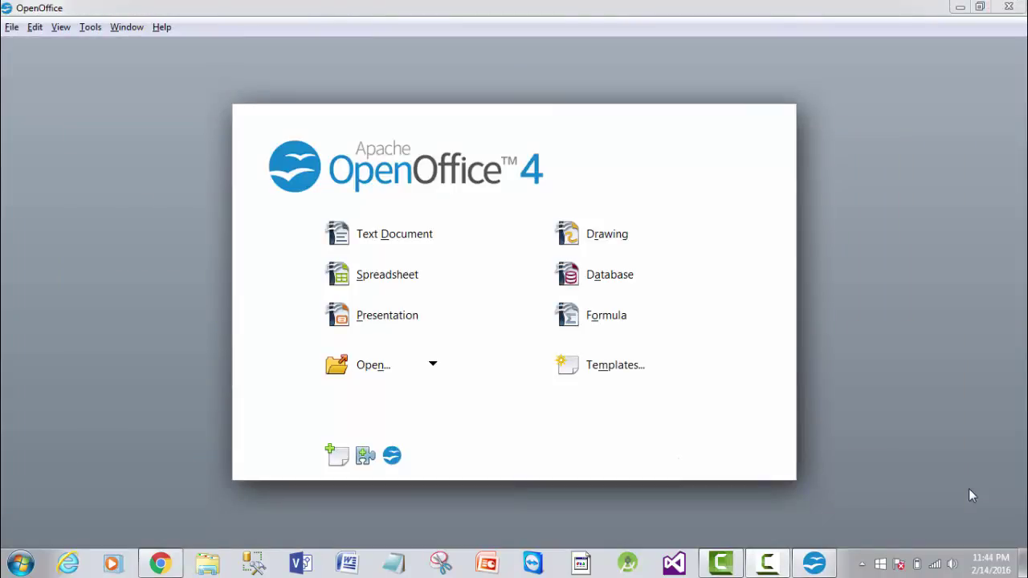
- Start a new Math formula and enter '4 times 5;' as the first line
{"action": "left_click", "coordinate": [601, 324]}
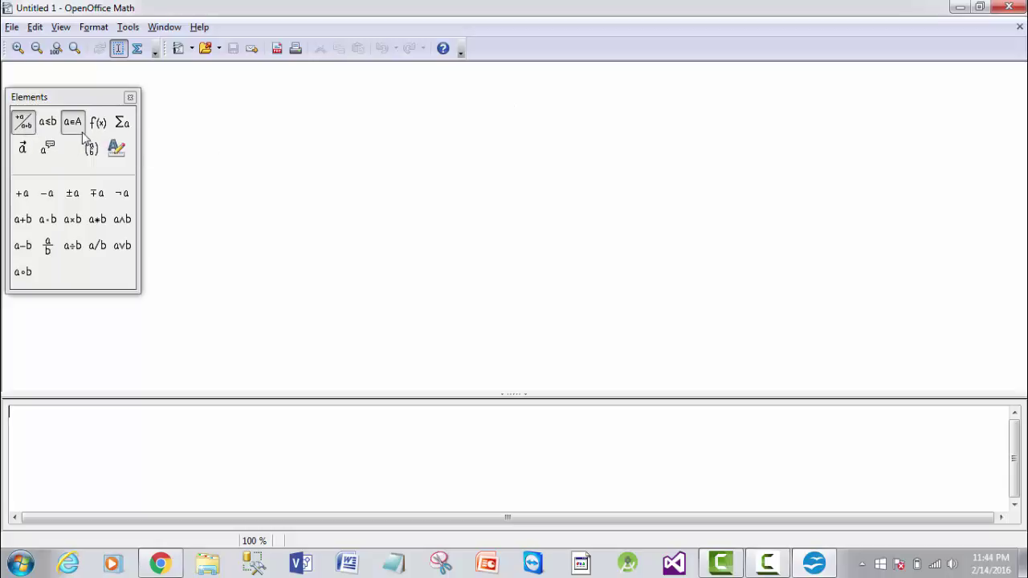
{"action": "left_click", "coordinate": [73, 220]}
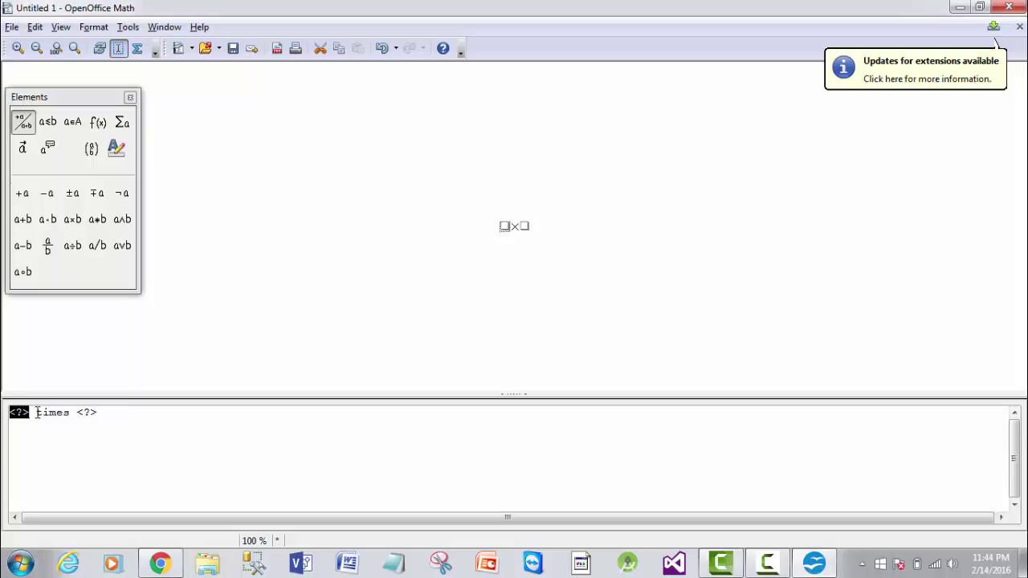
{"action": "type", "text": "4"}
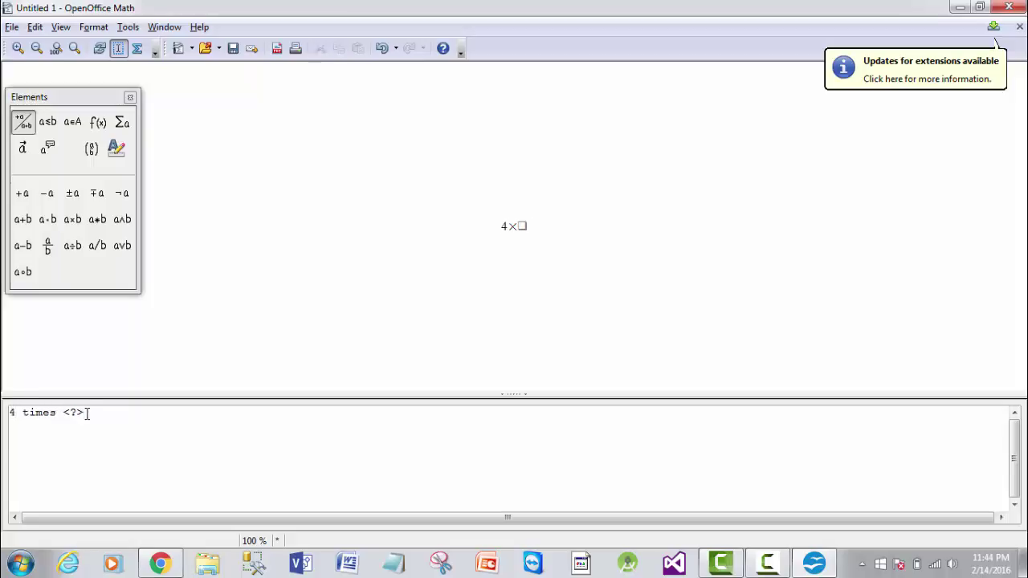
{"action": "left_click", "coordinate": [88, 413]}
{"action": "key", "text": "BackSpace"}
{"action": "key", "text": "BackSpace"}
{"action": "key", "text": "BackSpace"}
{"action": "type", "text": "5"}
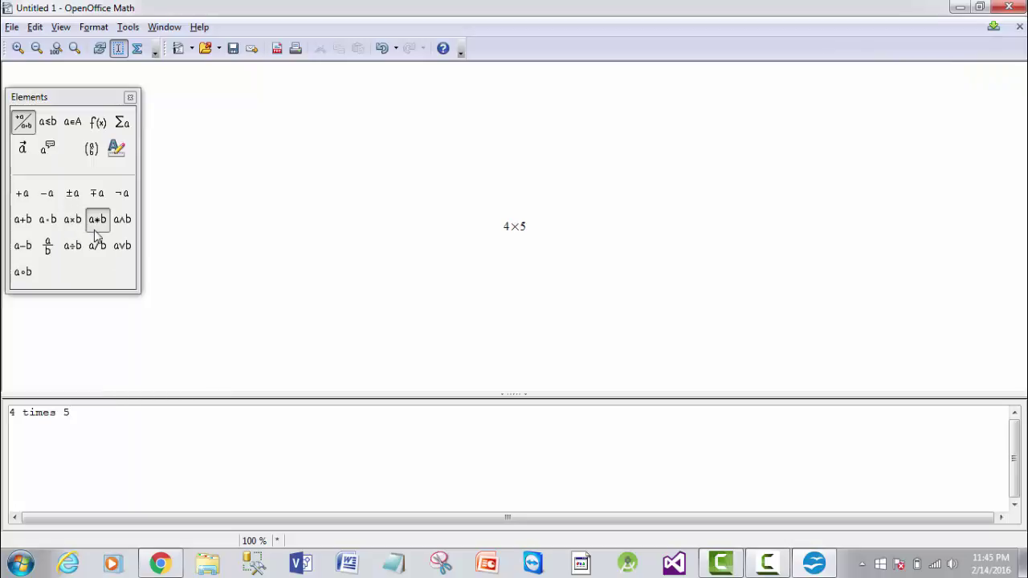
{"action": "type", "text": ";"}
{"action": "key", "text": "Return"}
- Build the second line '56 times 7 and 6' using the multiplication and AND elements
{"action": "left_click", "coordinate": [122, 223]}
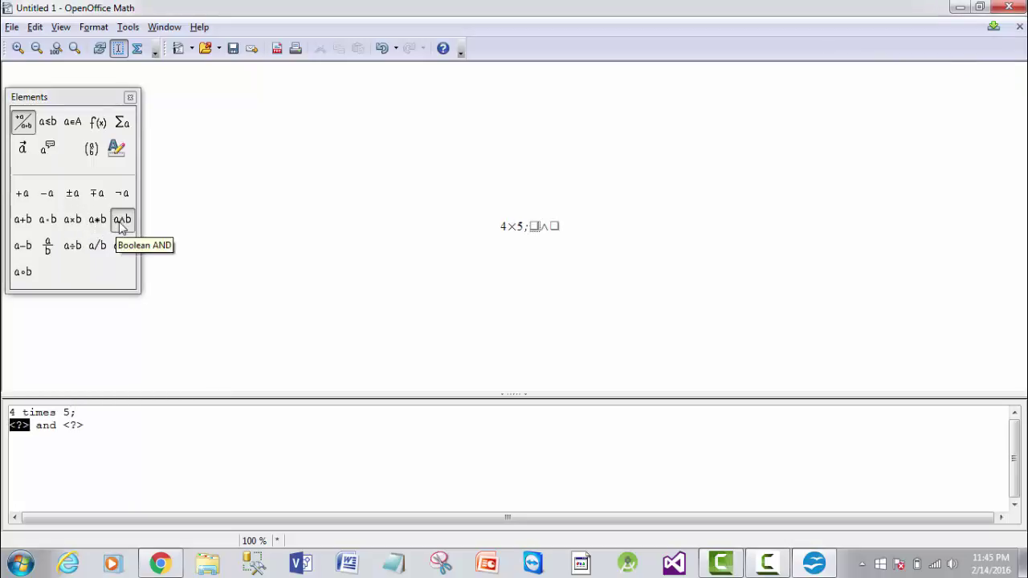
{"action": "type", "text": "5"}
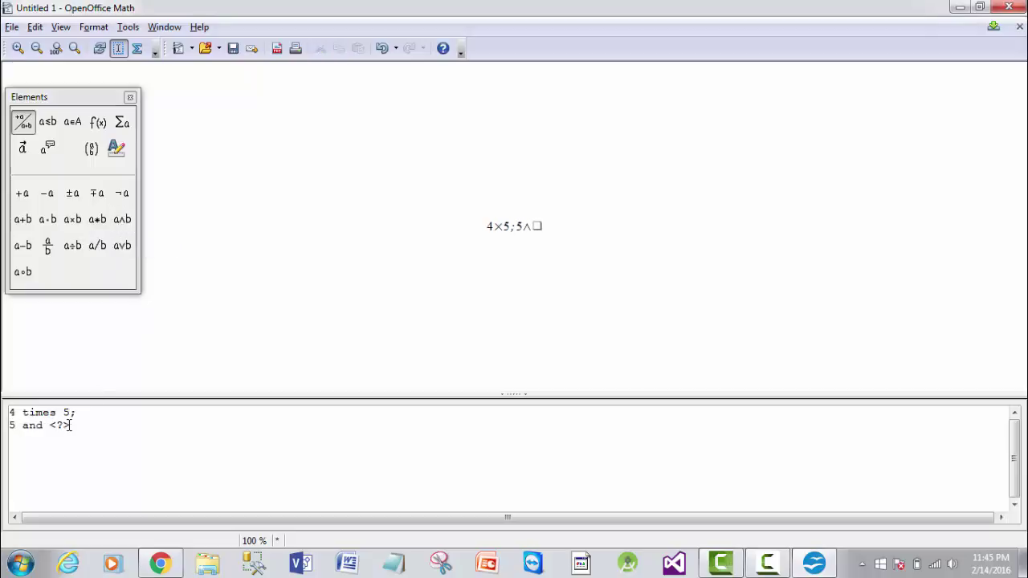
{"action": "type", "text": "6"}
{"action": "left_click", "coordinate": [22, 425]}
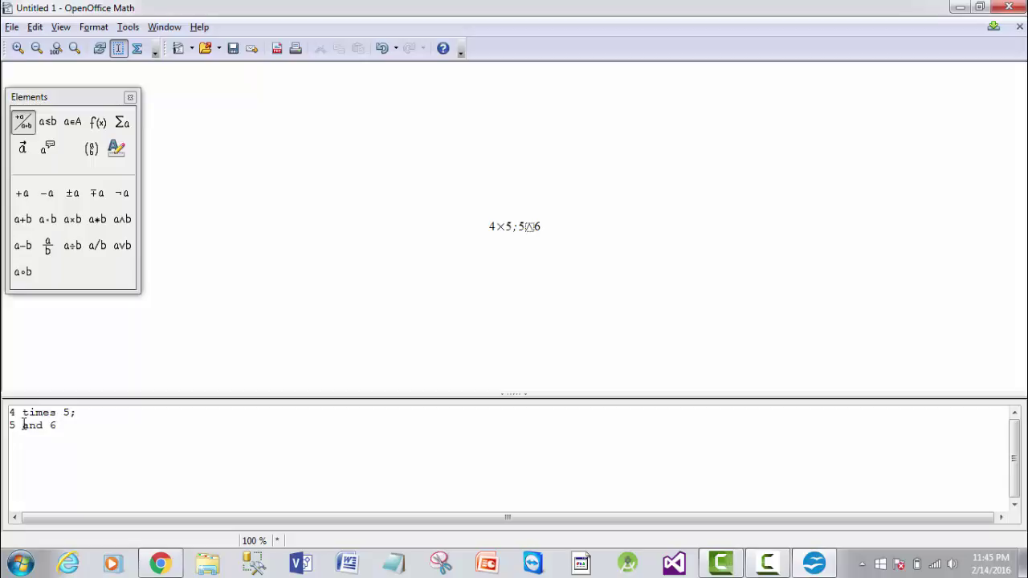
{"action": "left_click", "coordinate": [80, 220]}
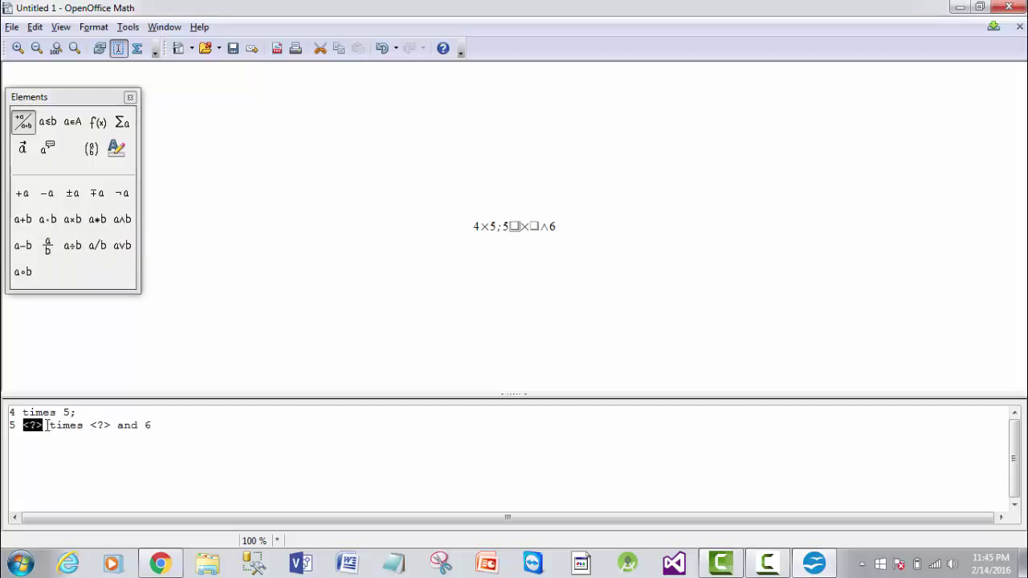
{"action": "key", "text": "BackSpace"}
{"action": "key", "text": "BackSpace"}
{"action": "type", "text": "6"}
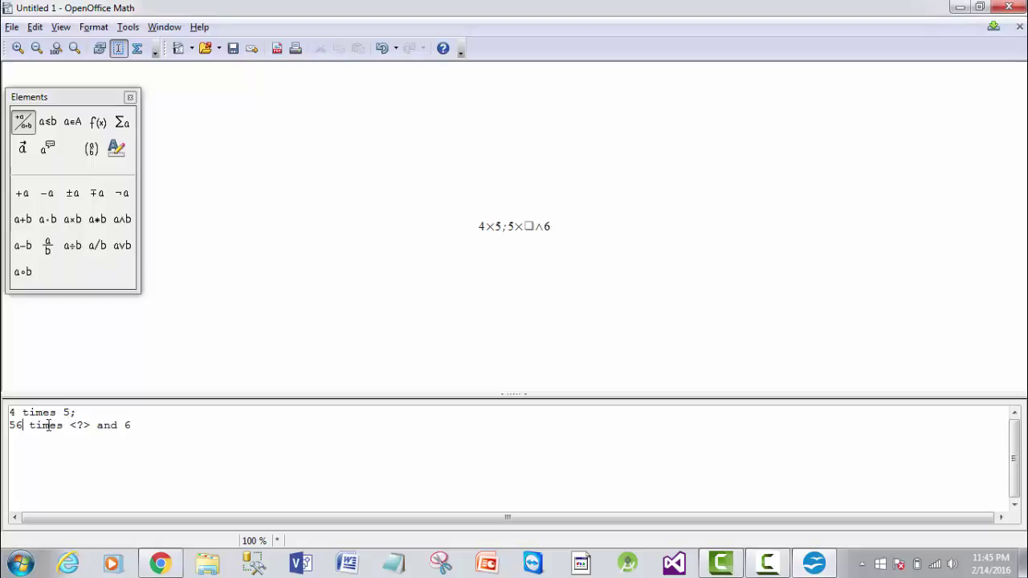
{"action": "left_click", "coordinate": [88, 425]}
{"action": "key", "text": "BackSpace"}
{"action": "key", "text": "BackSpace"}
{"action": "key", "text": "BackSpace"}
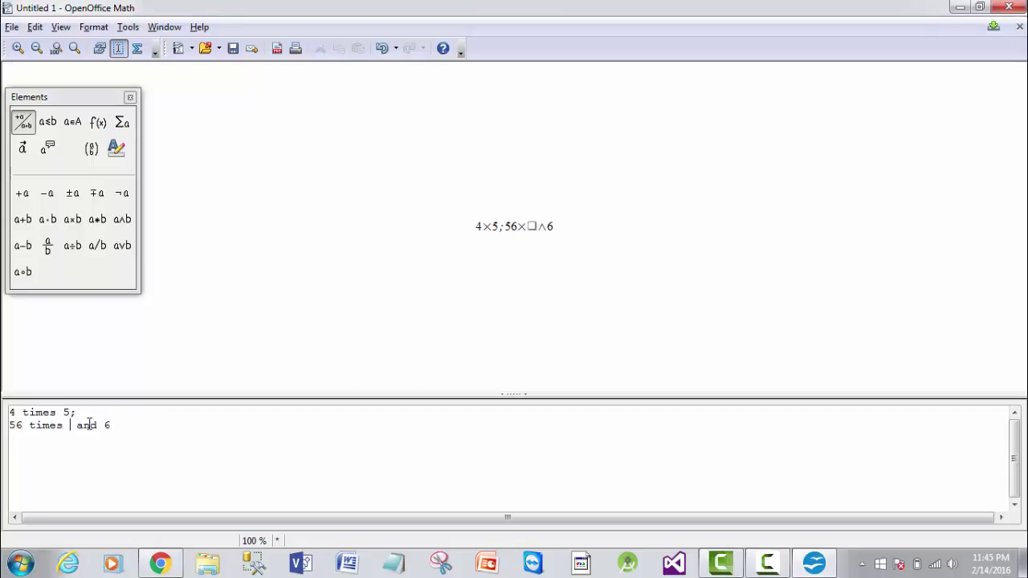
{"action": "type", "text": "7"}
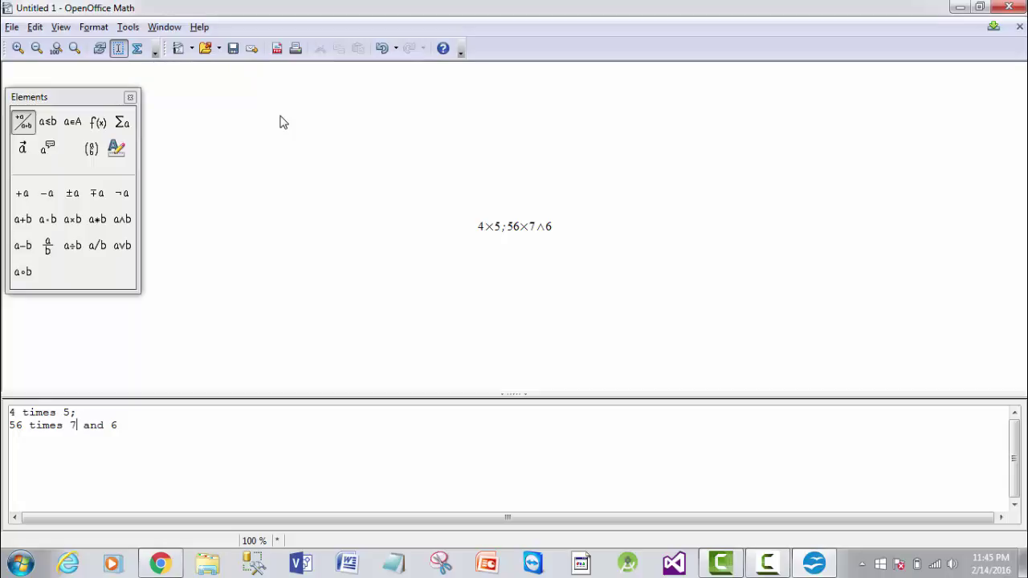
- Browse the Brackets, Others, Attributes, Operators, Functions and Set Operations symbol categories
{"action": "left_click", "coordinate": [92, 149]}
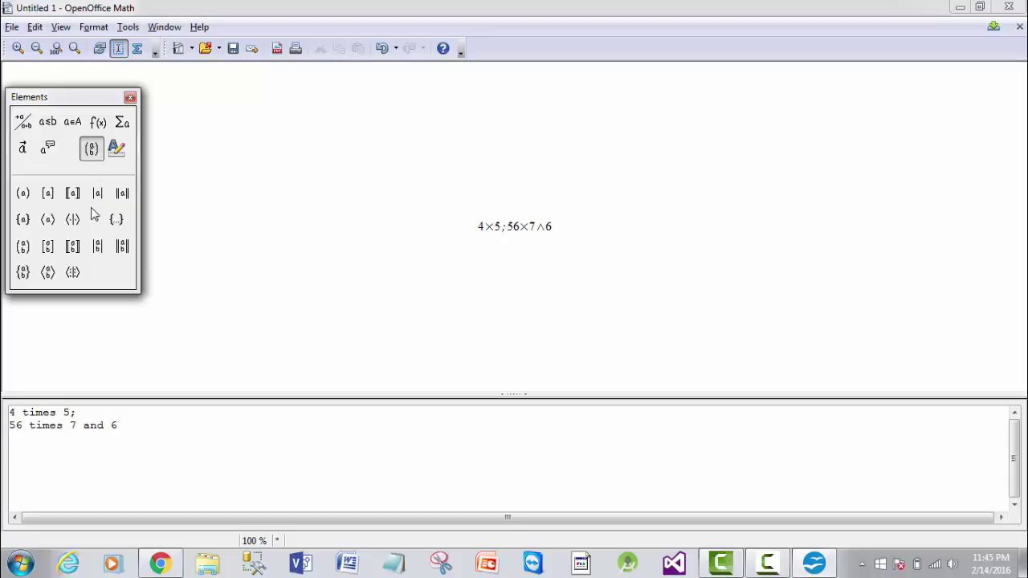
{"action": "left_click", "coordinate": [45, 146]}
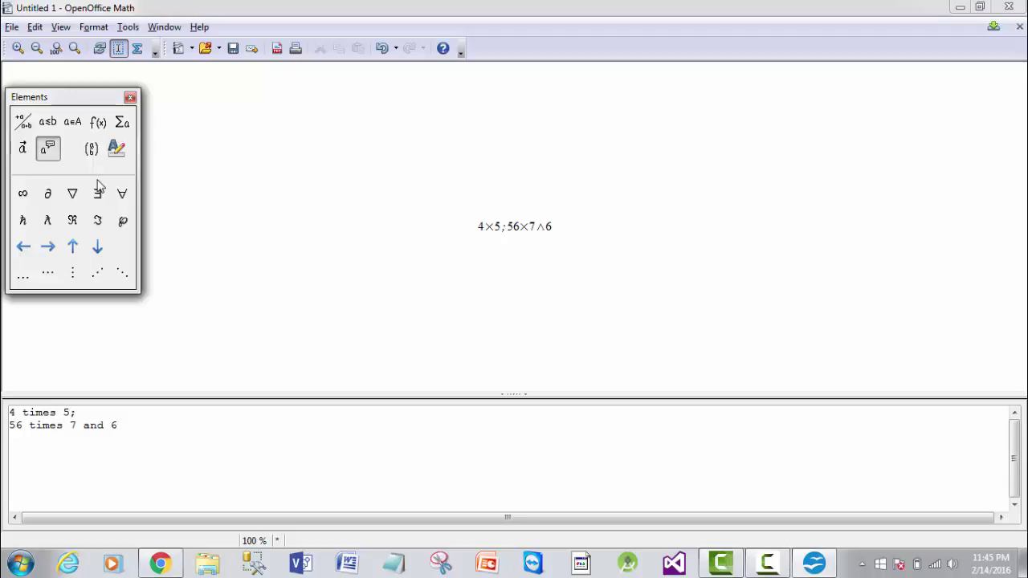
{"action": "left_click", "coordinate": [23, 152]}
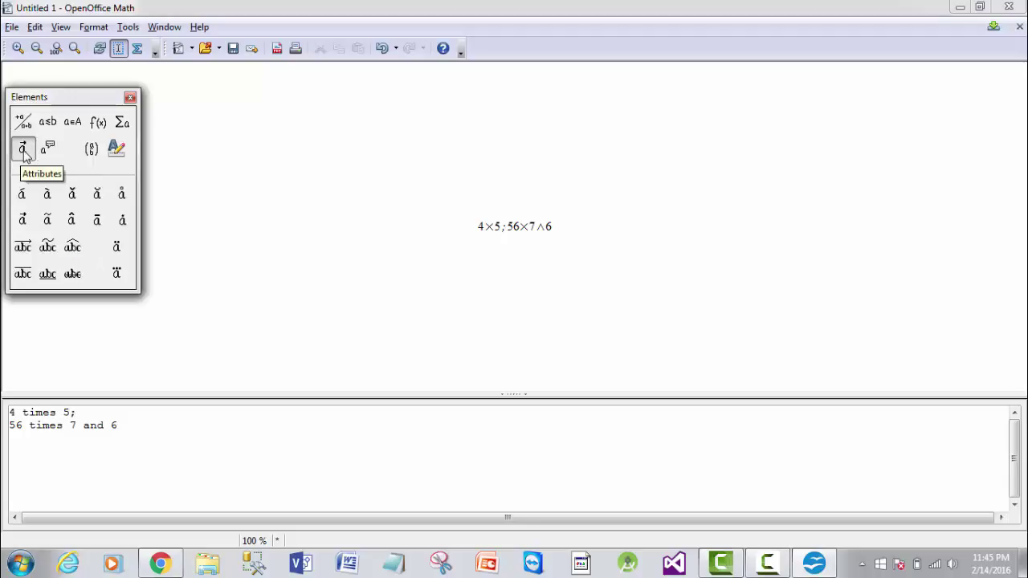
{"action": "left_click", "coordinate": [121, 123]}
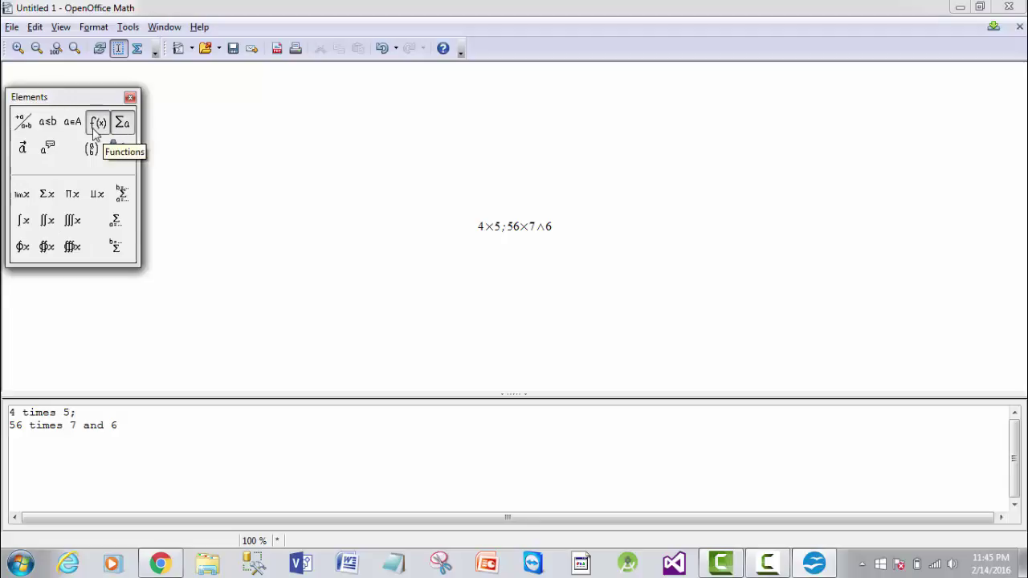
{"action": "left_click", "coordinate": [98, 124]}
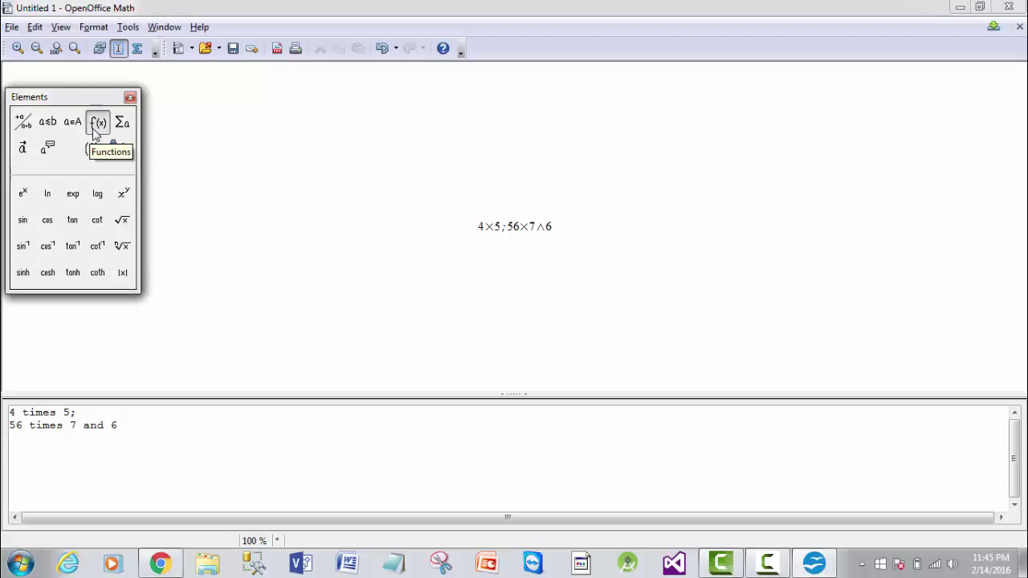
{"action": "left_click", "coordinate": [73, 124]}
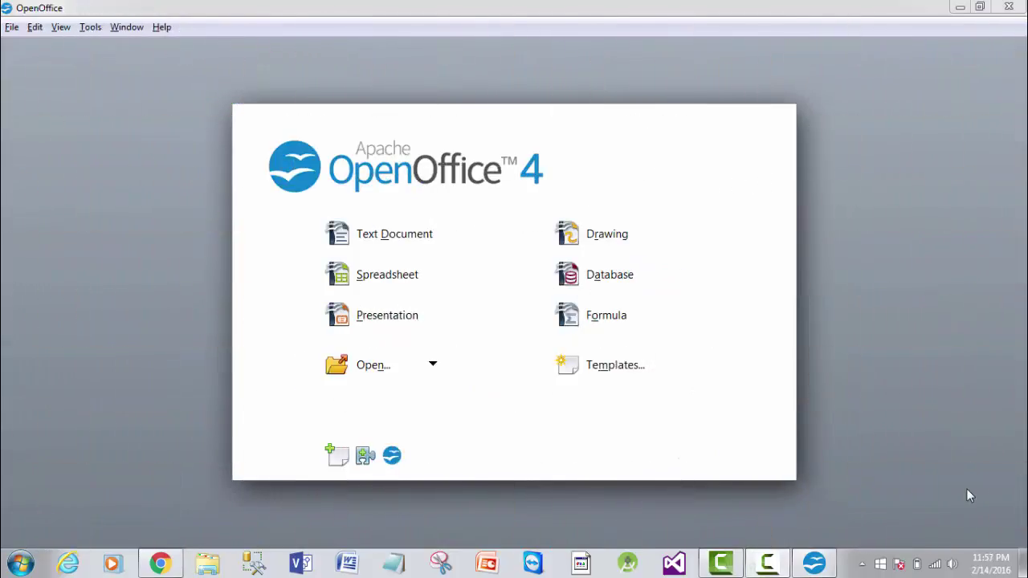
- Browse the My Documents, Samples and My Templates collections in Templates and Documents
{"action": "left_click", "coordinate": [596, 362]}
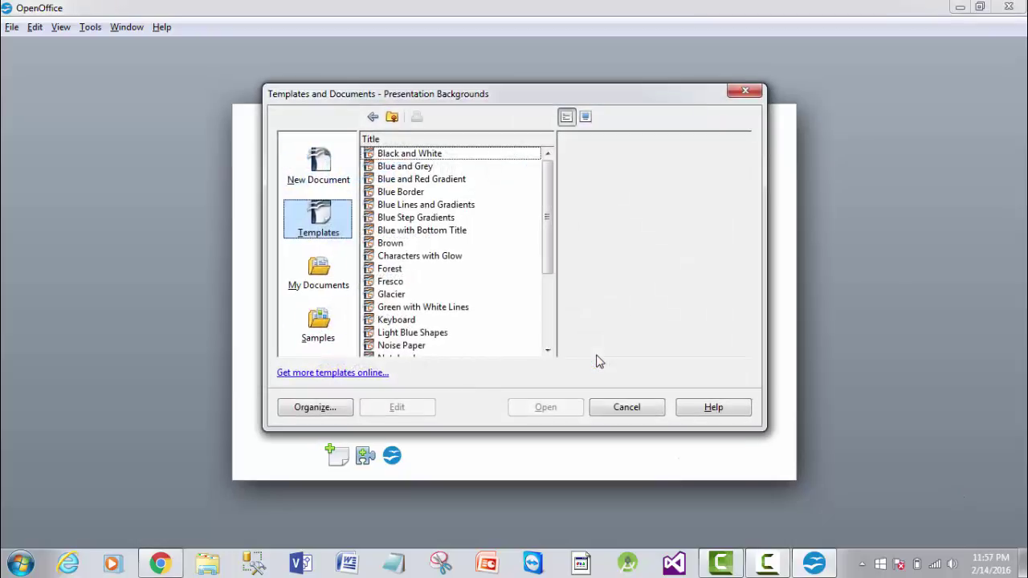
{"action": "left_click", "coordinate": [322, 294]}
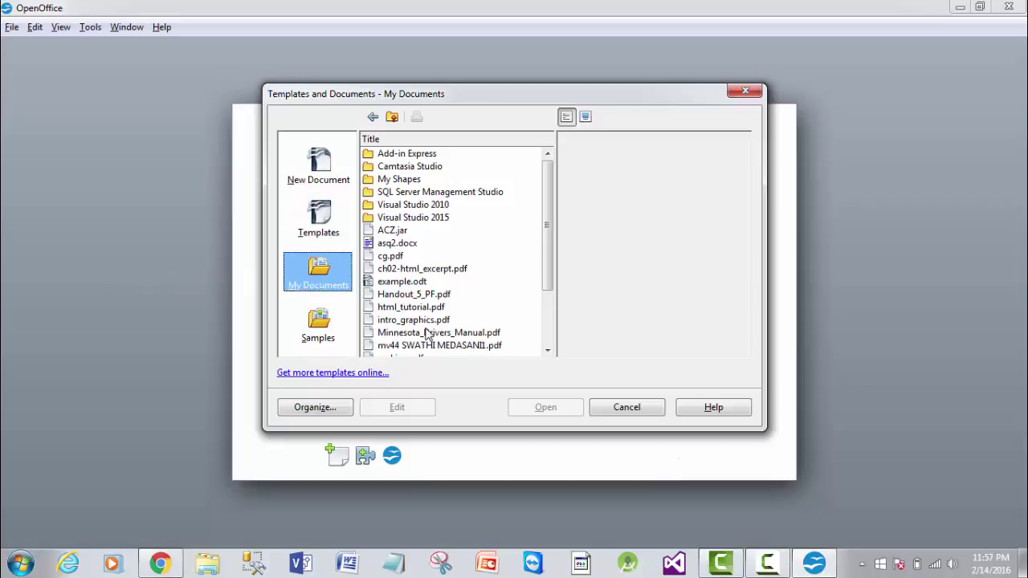
{"action": "left_click_drag", "start_coordinate": [545, 273], "coordinate": [535, 340]}
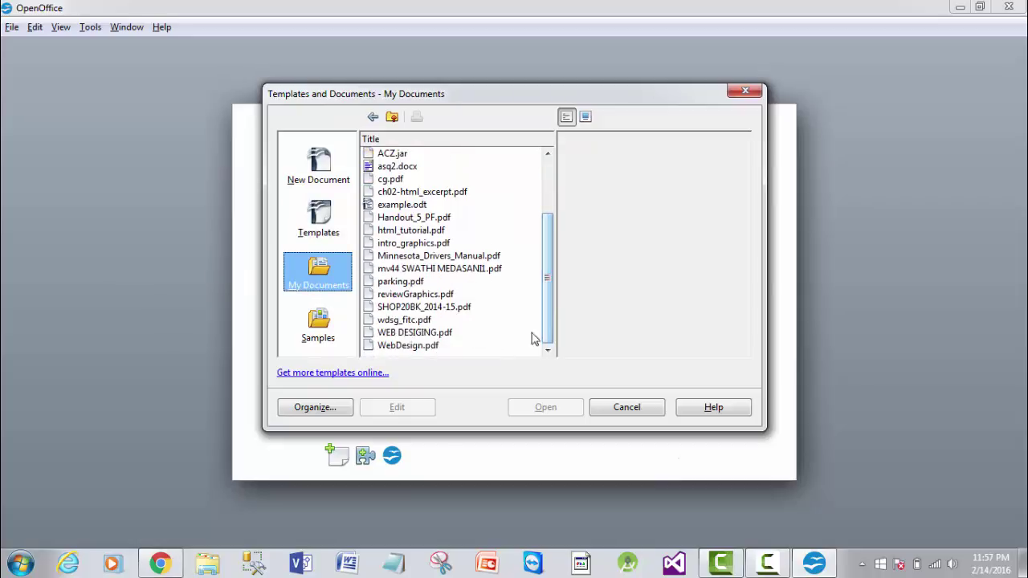
{"action": "left_click", "coordinate": [318, 322]}
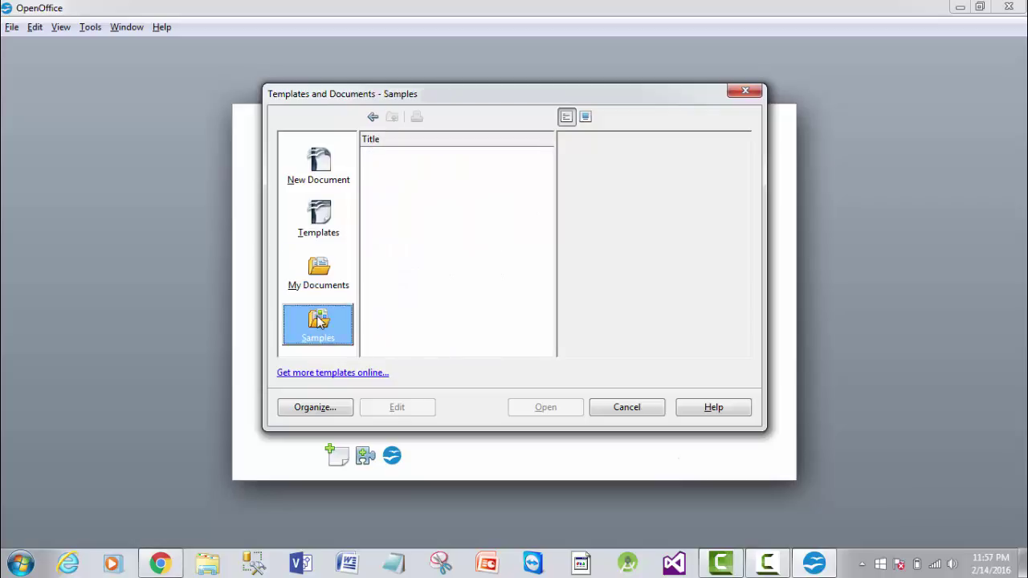
{"action": "left_click", "coordinate": [321, 216]}
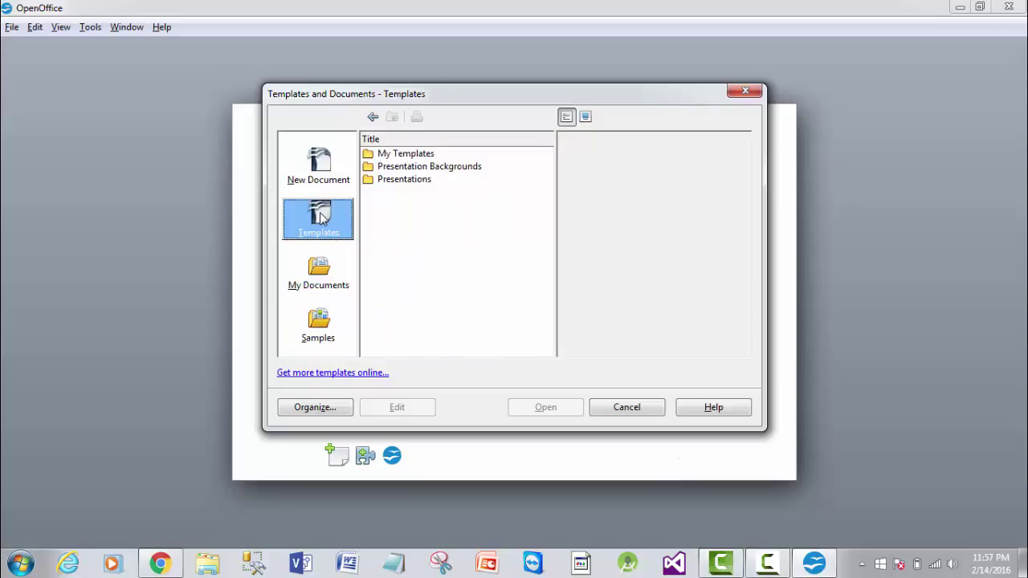
{"action": "left_click", "coordinate": [407, 157]}
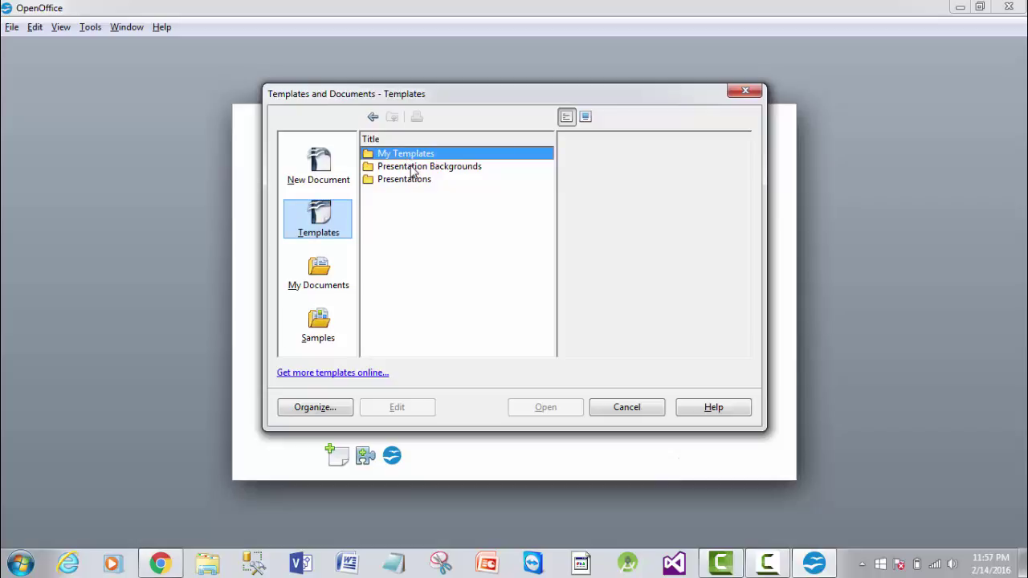
{"action": "double_click", "coordinate": [404, 182]}
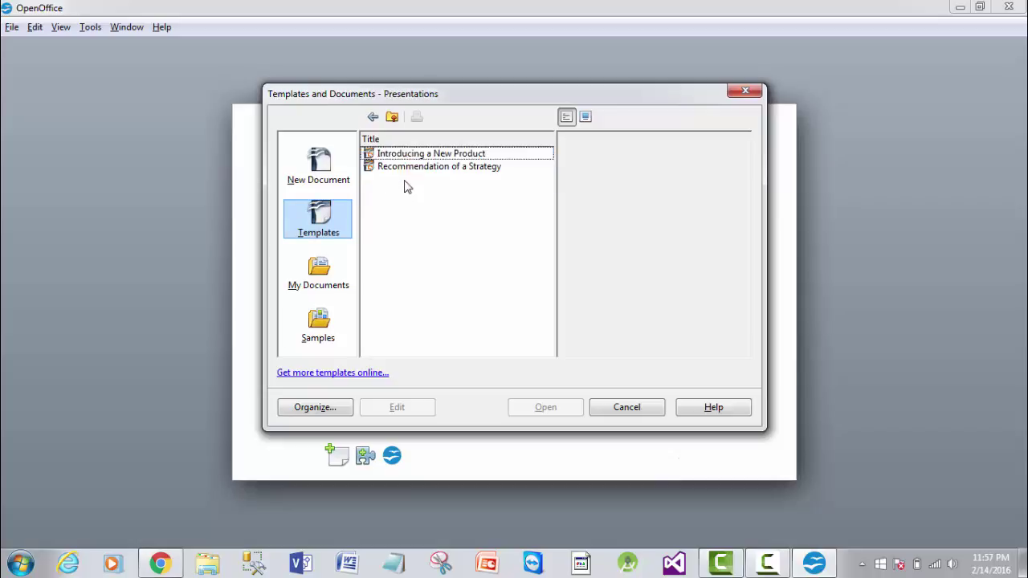
{"action": "left_click", "coordinate": [325, 221]}
{"action": "left_click", "coordinate": [373, 116]}
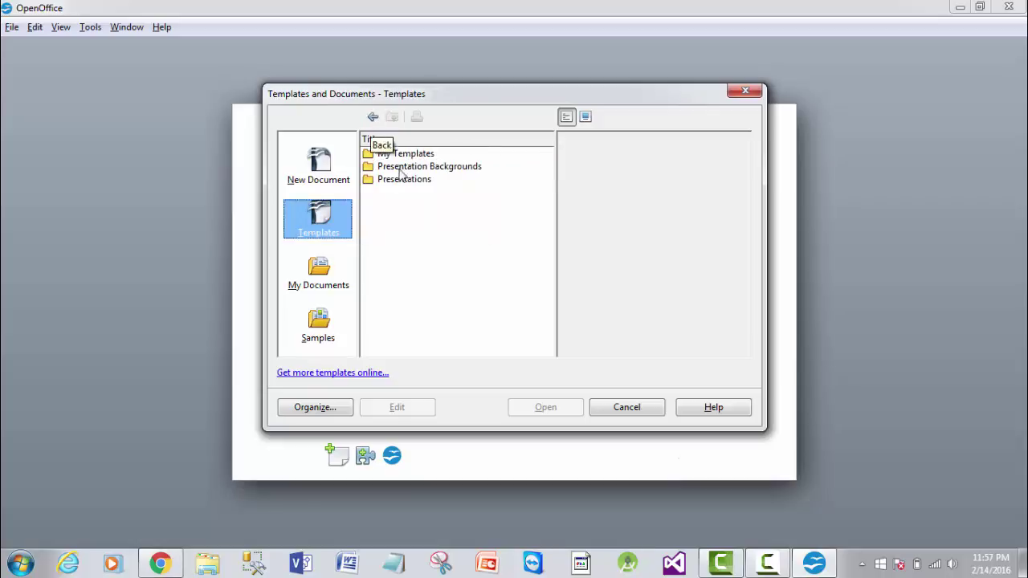
- Open the Water template from Presentation Backgrounds as a new presentation
{"action": "double_click", "coordinate": [401, 166]}
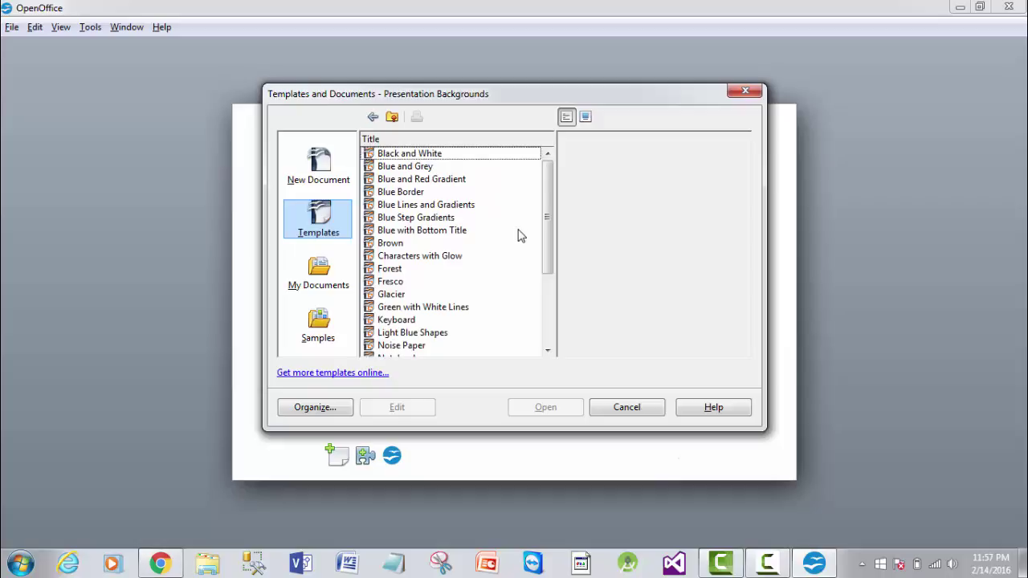
{"action": "left_click_drag", "start_coordinate": [546, 222], "coordinate": [551, 303]}
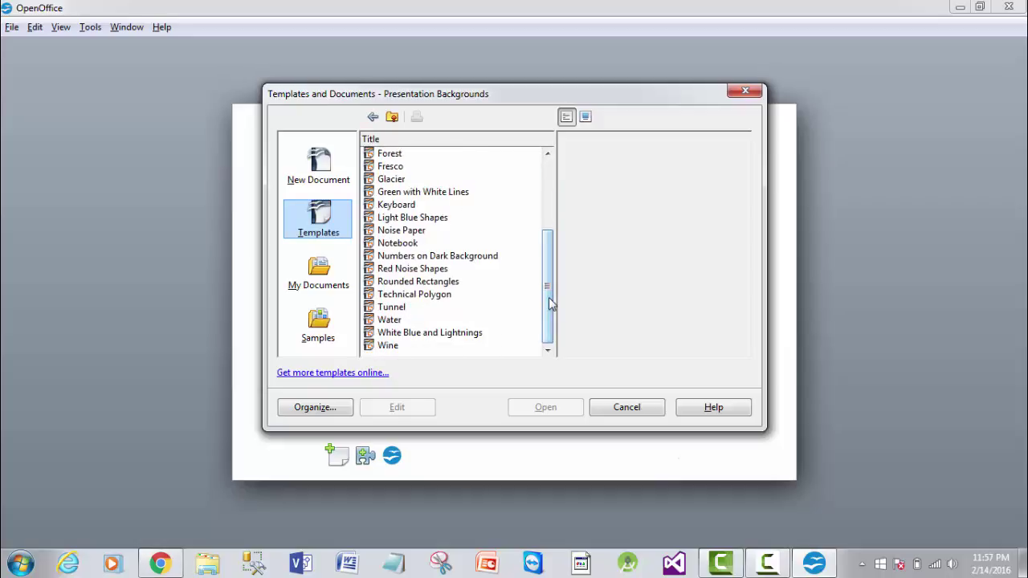
{"action": "left_click", "coordinate": [392, 321]}
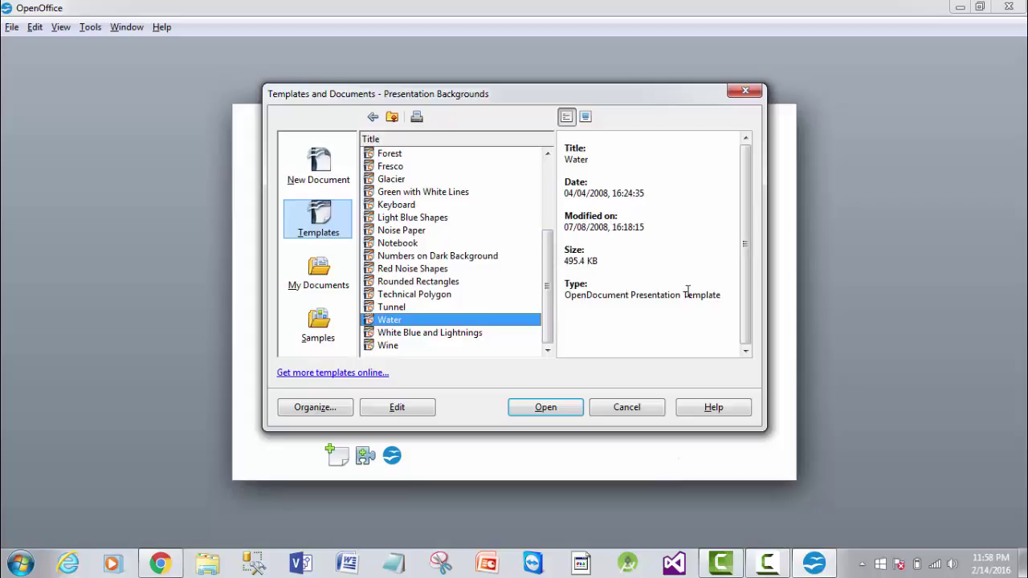
{"action": "left_click", "coordinate": [545, 408]}
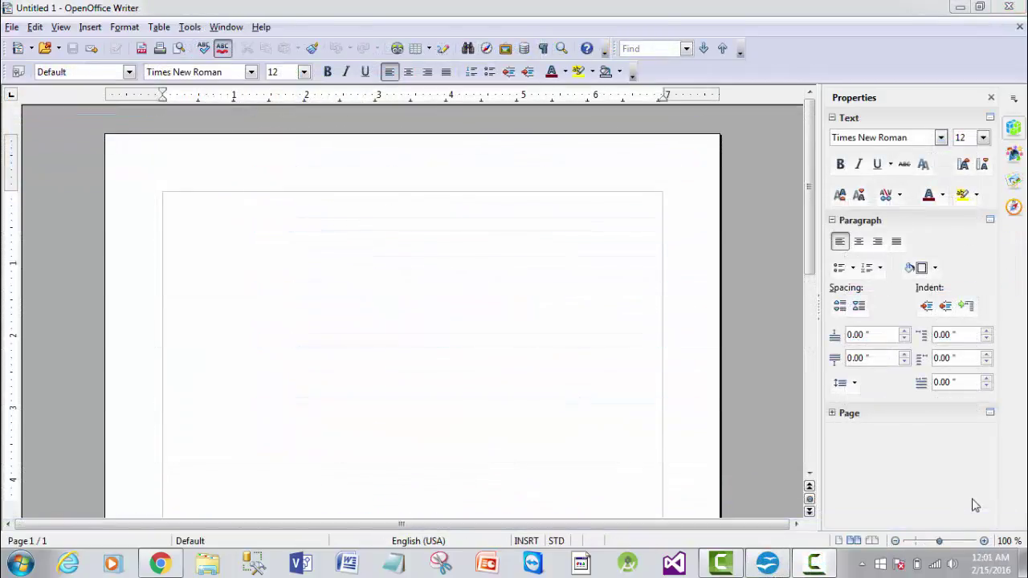
- Create a blank Untitled 2 HTML document from File > New
{"action": "left_click", "coordinate": [11, 29]}
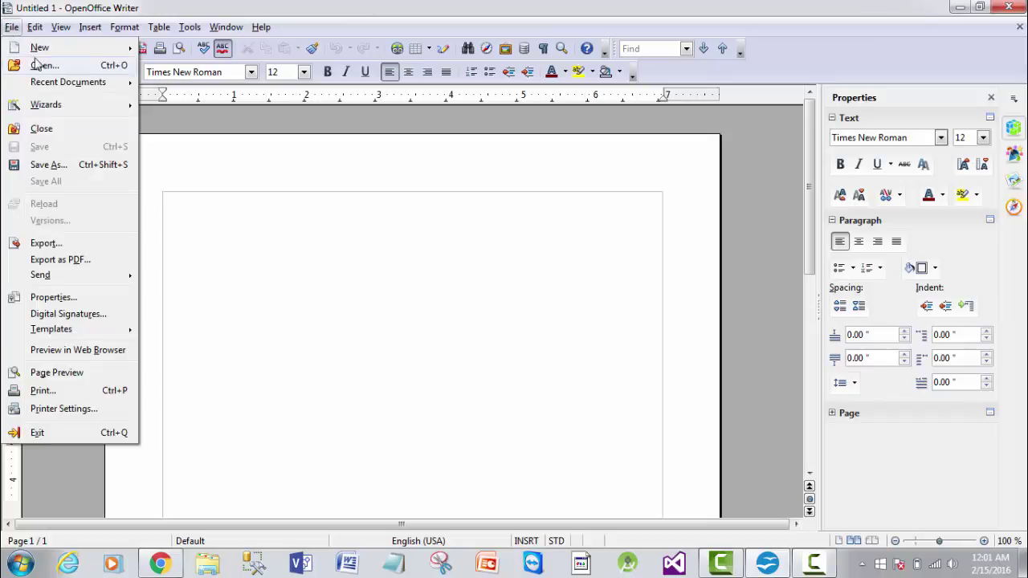
{"action": "mouse_move", "coordinate": [39, 46]}
{"action": "left_click", "coordinate": [193, 143]}
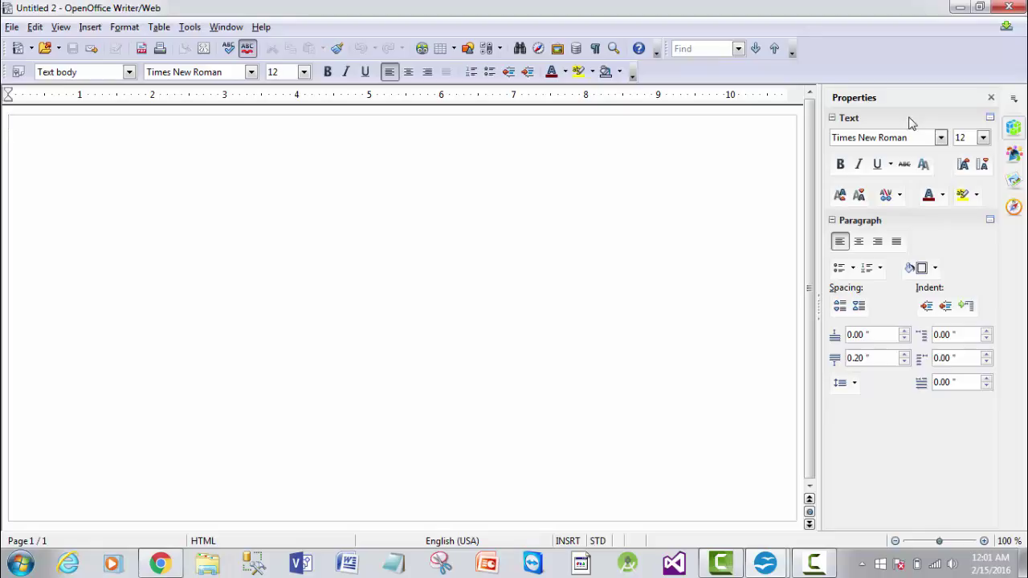
- Create a blank Untitled 3 XML Form Document from File > New
{"action": "left_click", "coordinate": [12, 27]}
{"action": "mouse_move", "coordinate": [36, 49]}
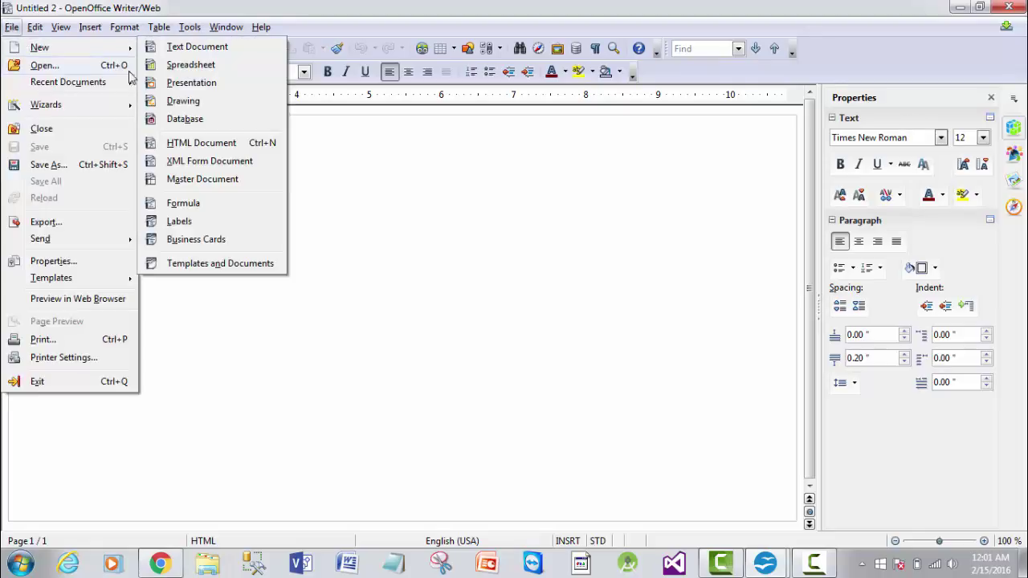
{"action": "left_click", "coordinate": [171, 161]}
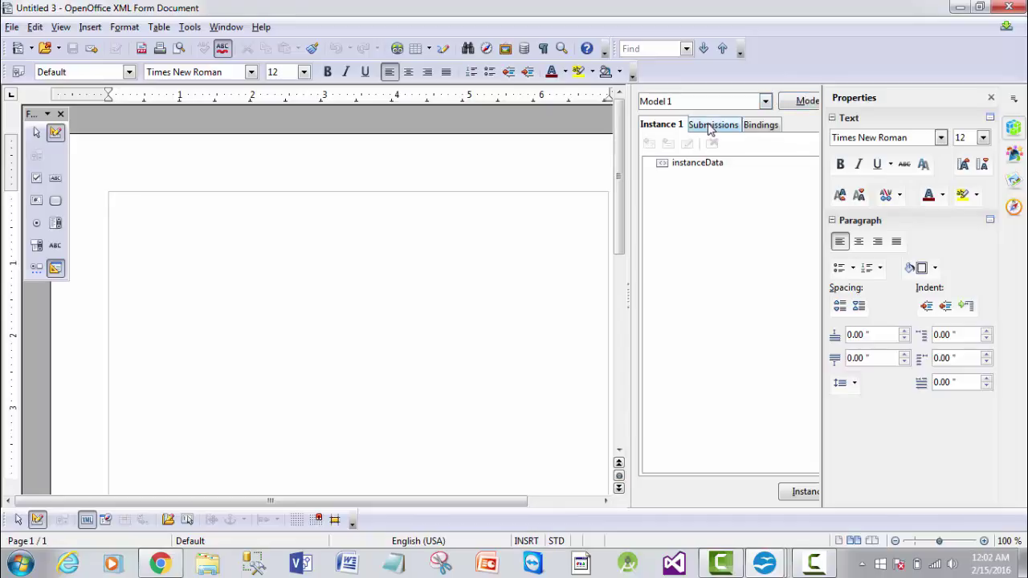
- After viewing the Bindings tab, start a new master document and close its Navigator
{"action": "left_click", "coordinate": [753, 127]}
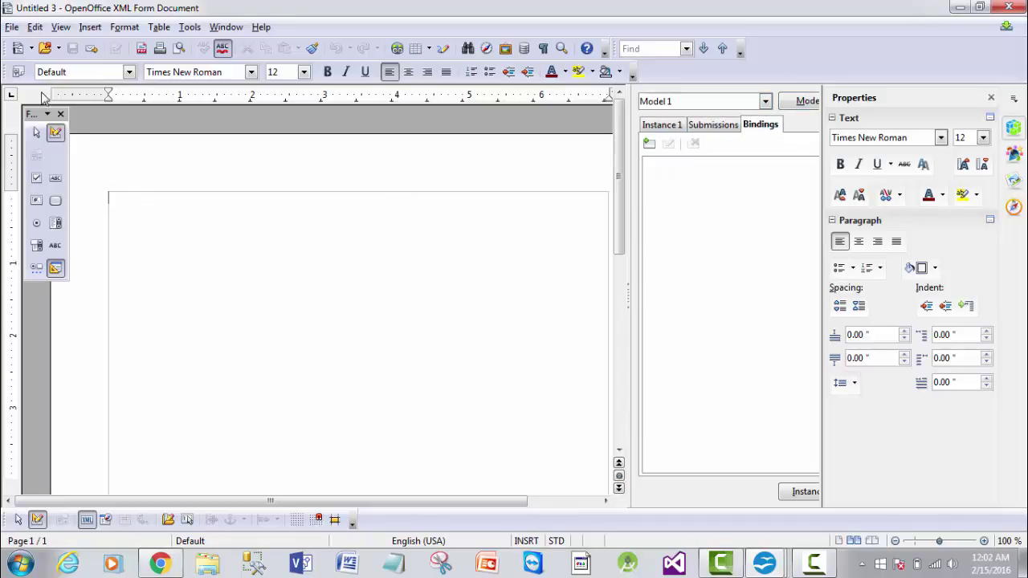
{"action": "left_click", "coordinate": [11, 27]}
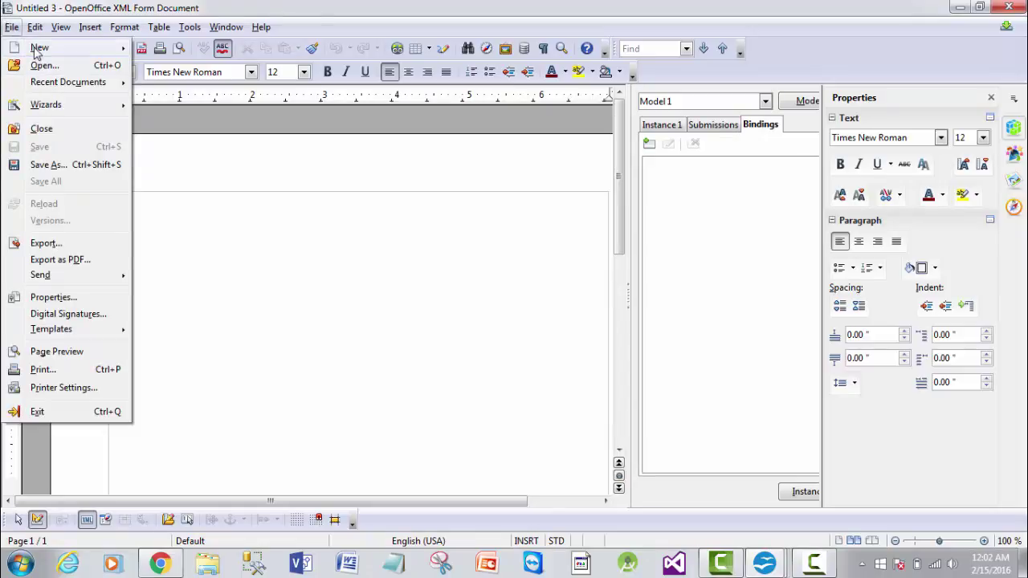
{"action": "mouse_move", "coordinate": [35, 50]}
{"action": "left_click", "coordinate": [200, 191]}
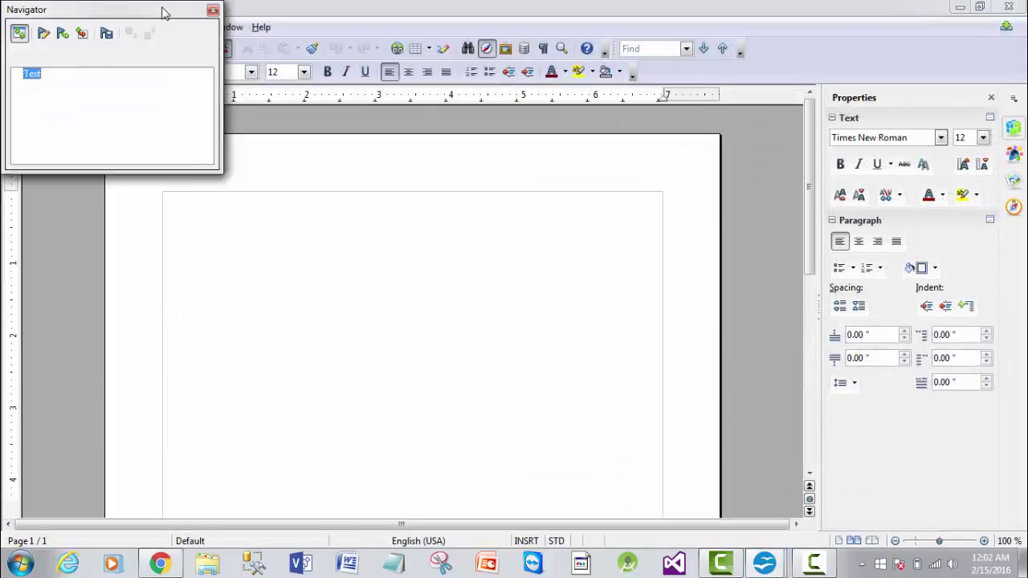
{"action": "left_click_drag", "start_coordinate": [162, 12], "coordinate": [271, 163]}
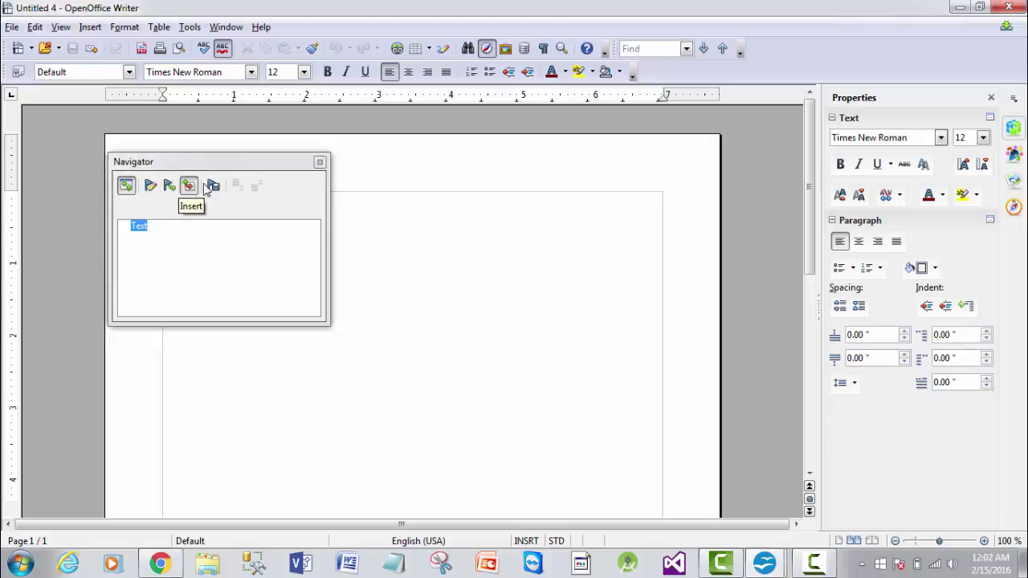
{"action": "left_click", "coordinate": [320, 161]}
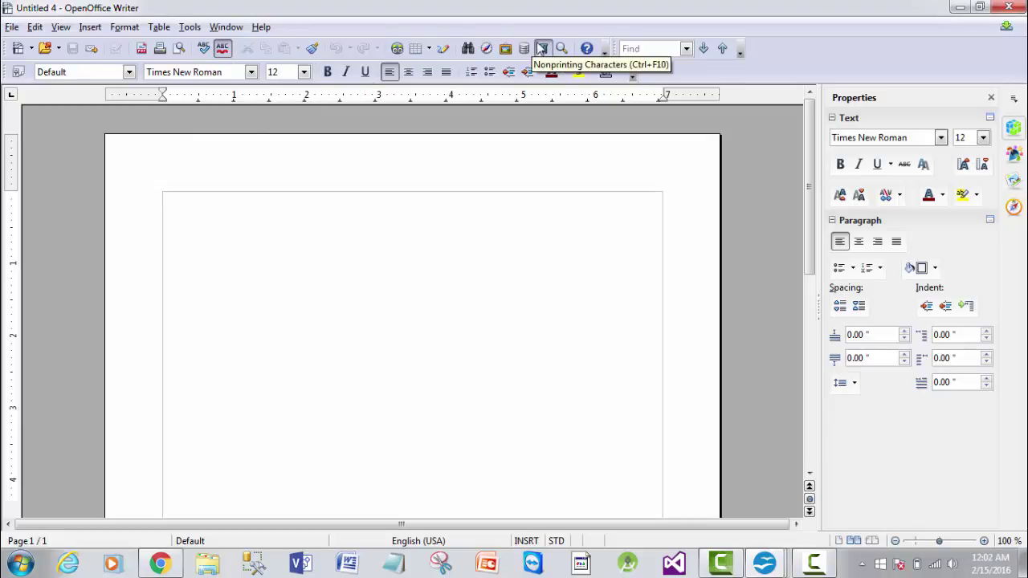
{"action": "left_click", "coordinate": [14, 28]}
{"action": "mouse_move", "coordinate": [35, 27]}
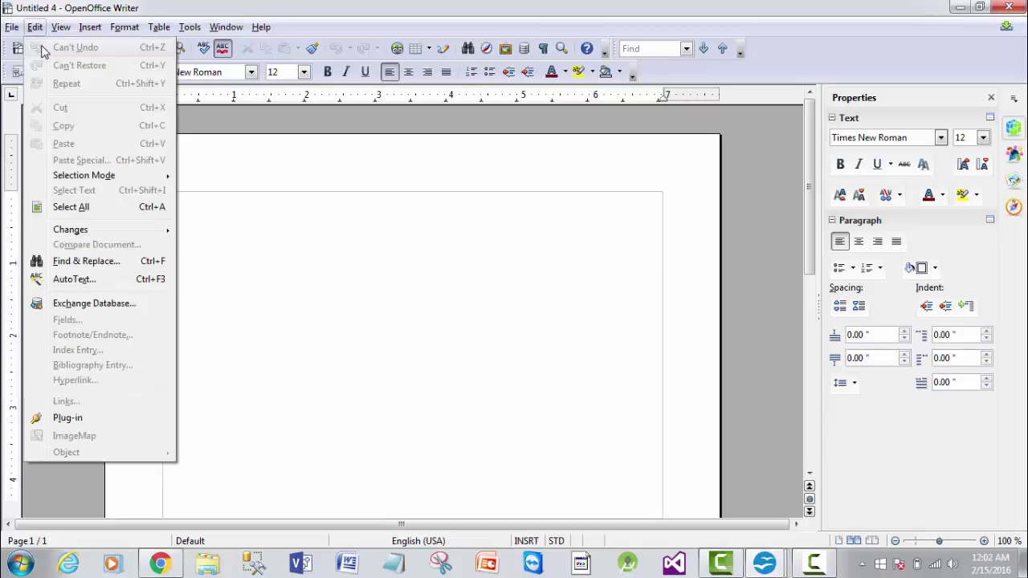
{"action": "mouse_move", "coordinate": [26, 48]}
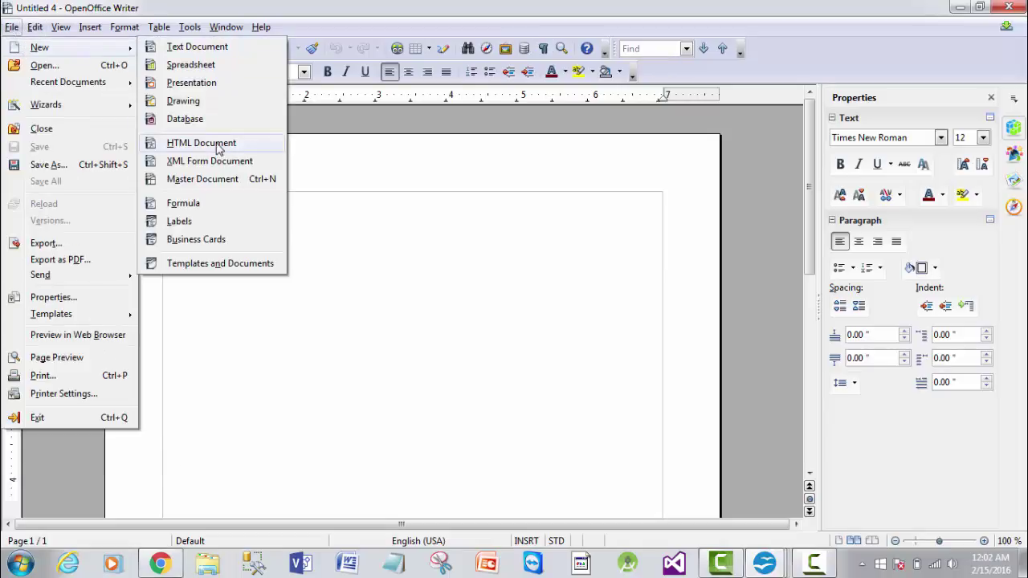
{"action": "left_click", "coordinate": [196, 229]}
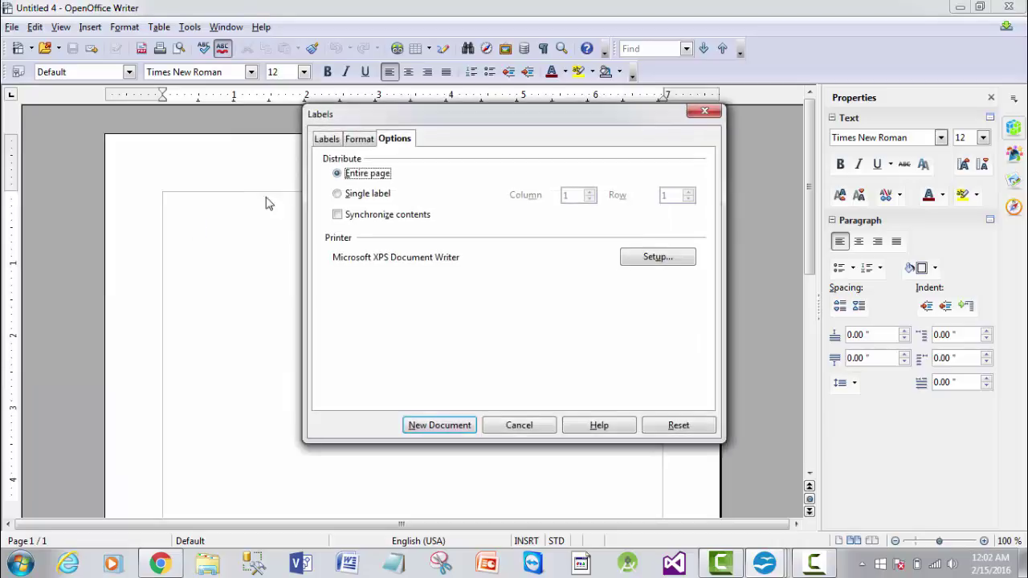
{"action": "left_click", "coordinate": [328, 142]}
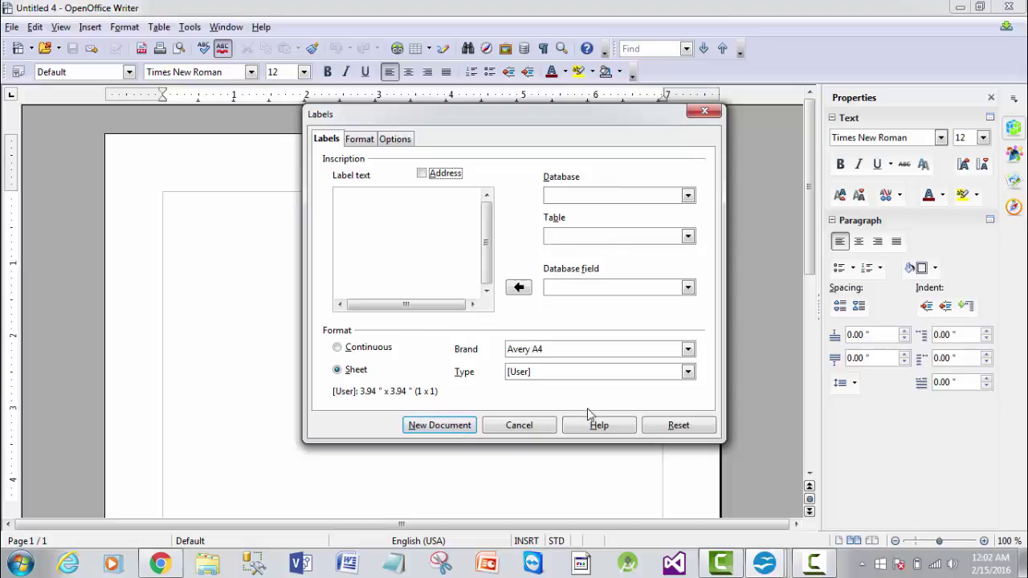
{"action": "left_click", "coordinate": [359, 140]}
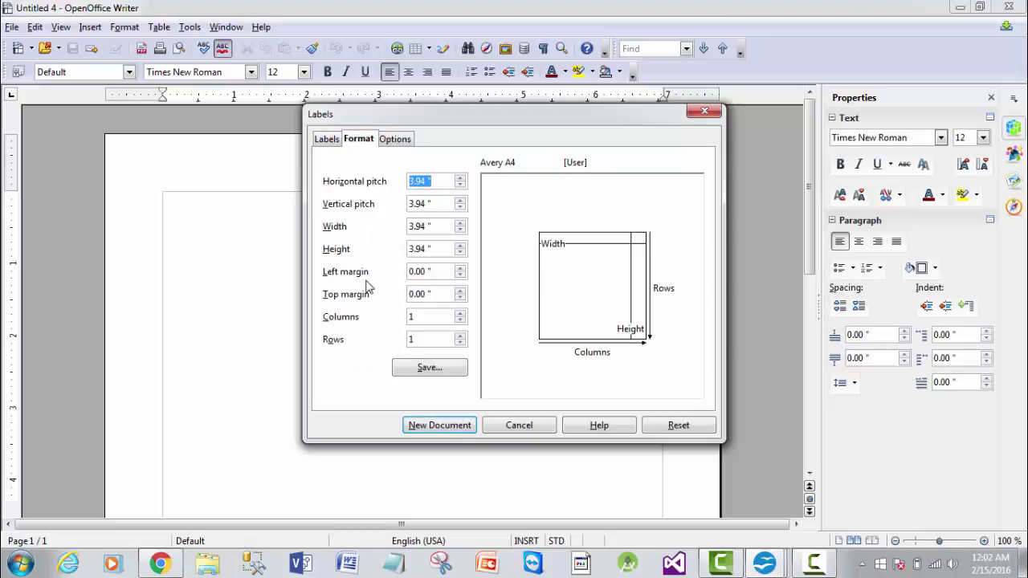
{"action": "left_click", "coordinate": [394, 139]}
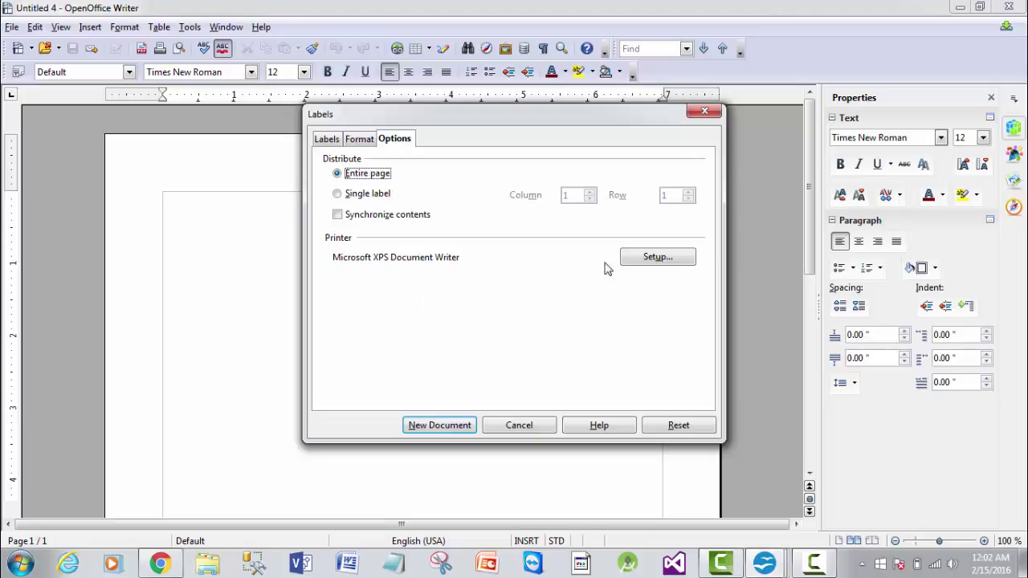
{"action": "left_click", "coordinate": [704, 113]}
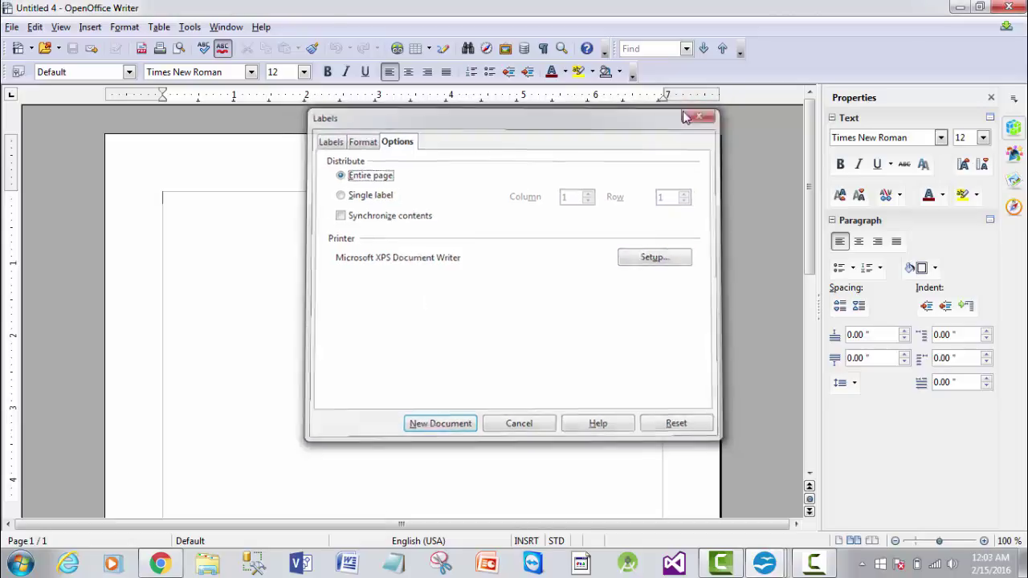
{"action": "left_click", "coordinate": [13, 27]}
{"action": "mouse_move", "coordinate": [40, 48]}
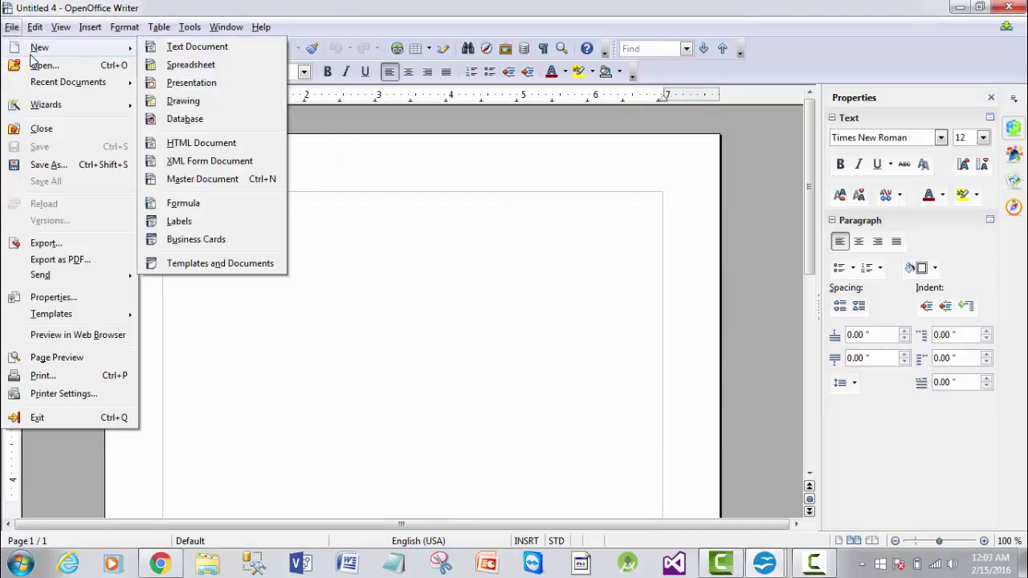
{"action": "left_click", "coordinate": [189, 240]}
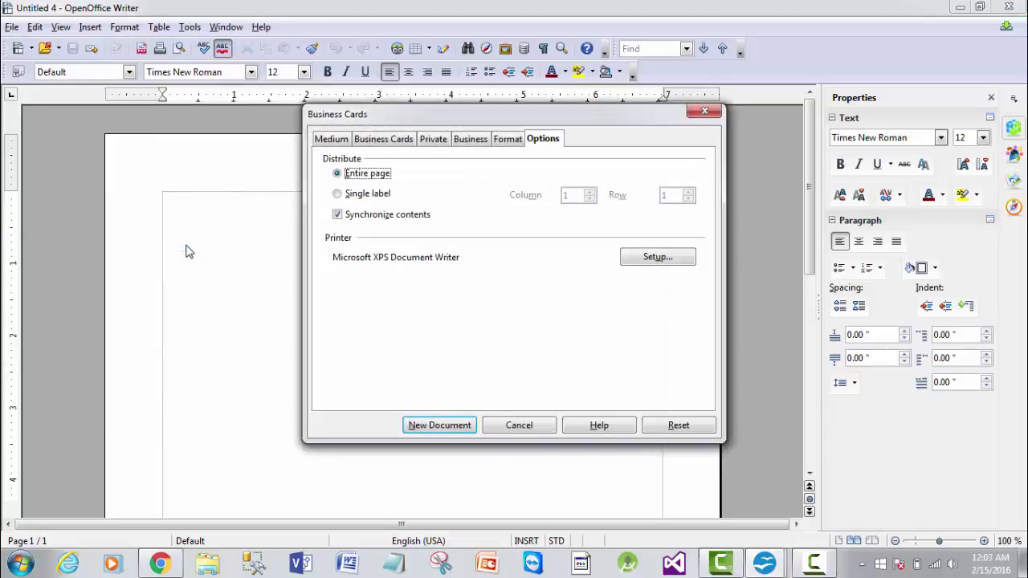
{"action": "left_click", "coordinate": [329, 140]}
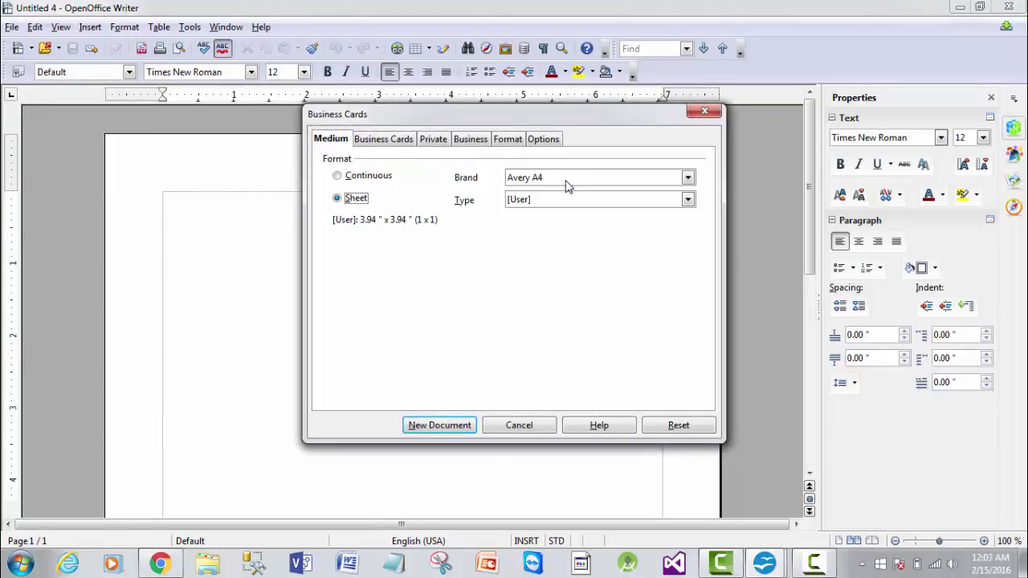
{"action": "left_click", "coordinate": [387, 143]}
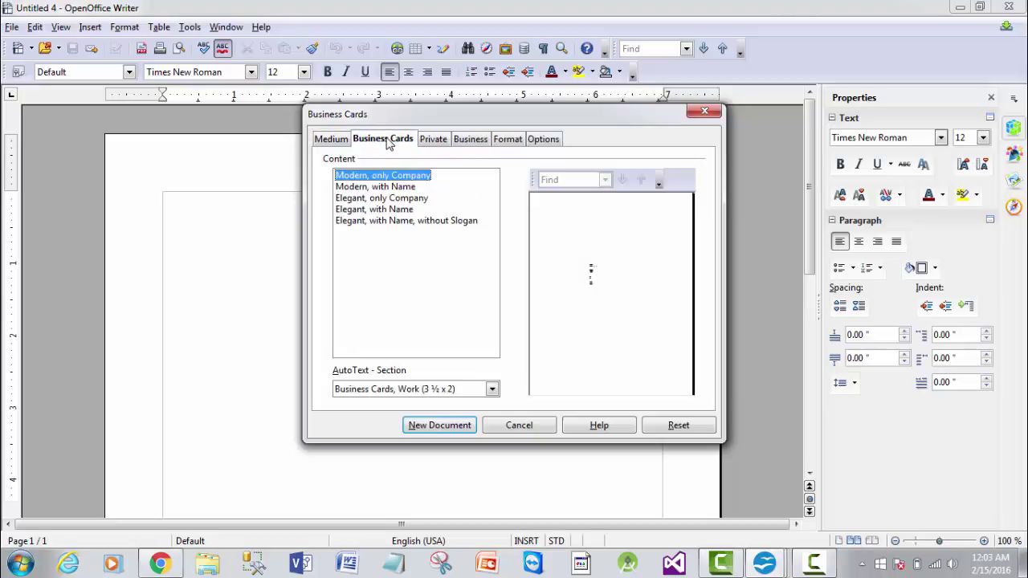
{"action": "left_click", "coordinate": [382, 186]}
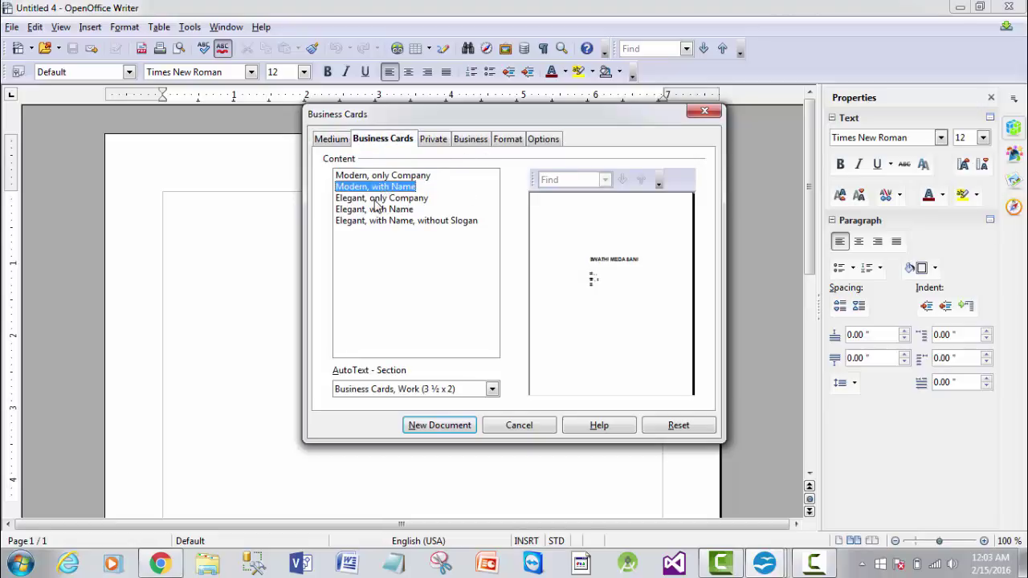
{"action": "left_click", "coordinate": [377, 199]}
{"action": "left_click", "coordinate": [374, 210]}
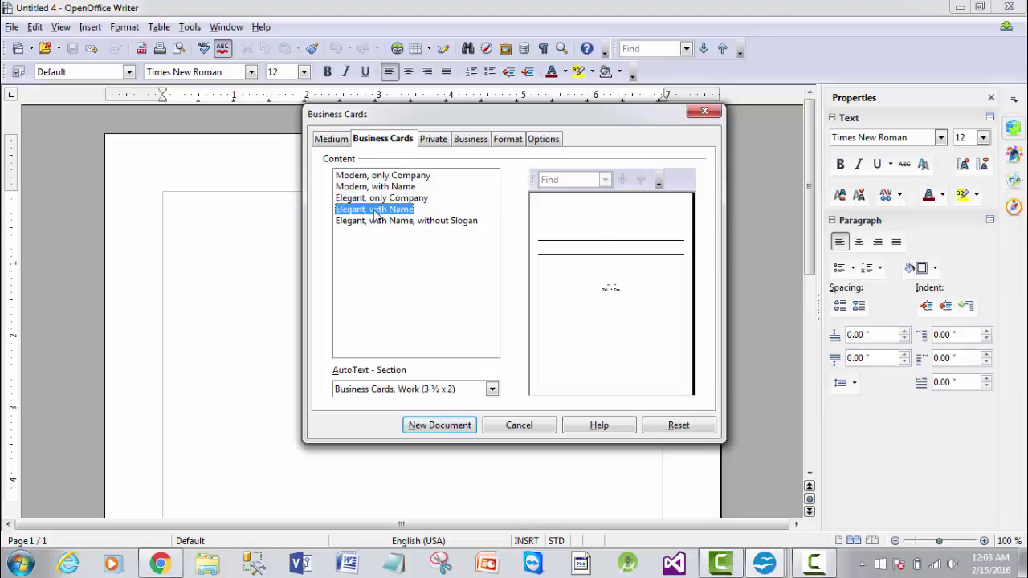
{"action": "left_click", "coordinate": [379, 222]}
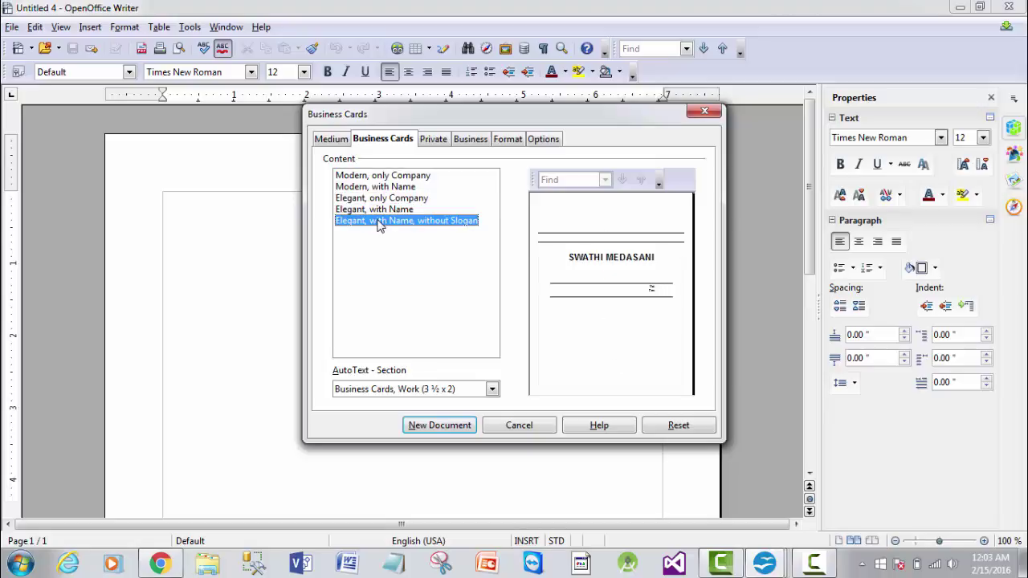
{"action": "left_click", "coordinate": [433, 140]}
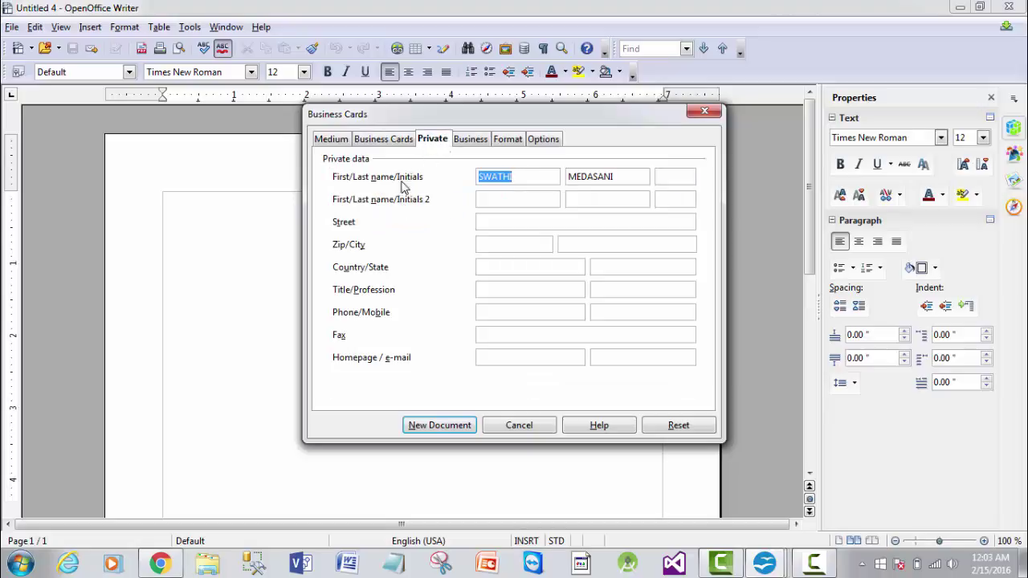
{"action": "left_click", "coordinate": [459, 142]}
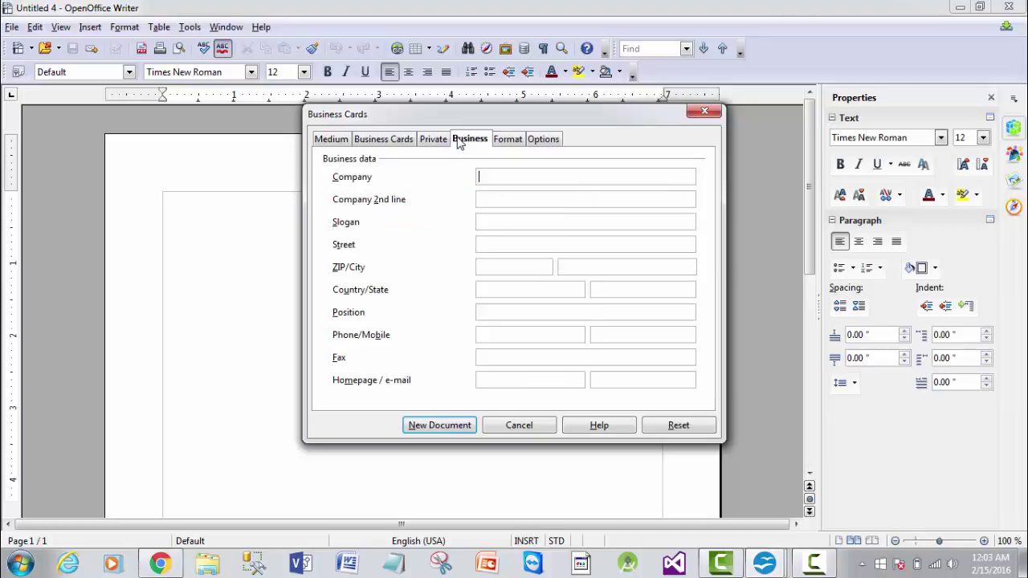
{"action": "left_click", "coordinate": [509, 142]}
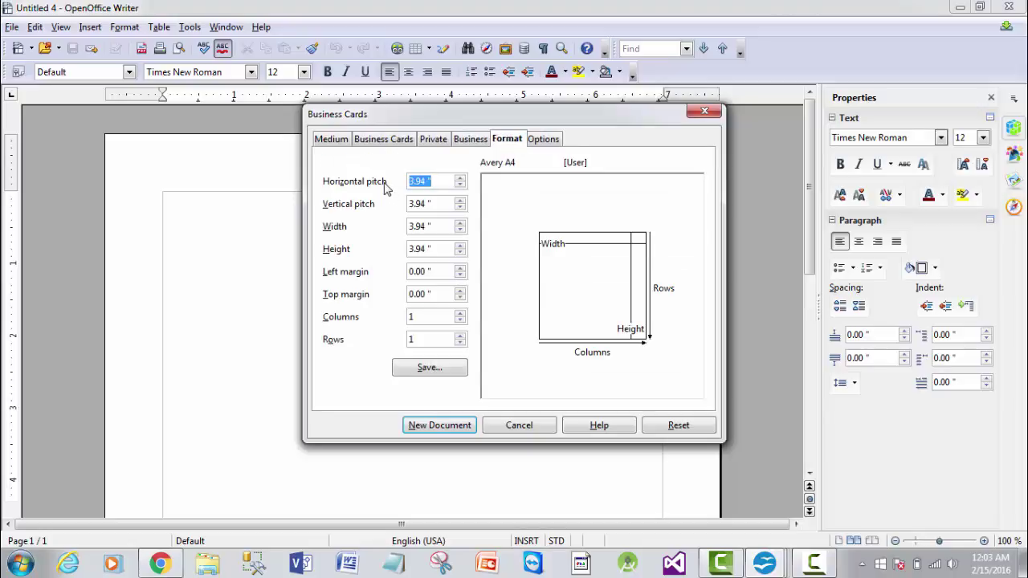
{"action": "left_click", "coordinate": [536, 149]}
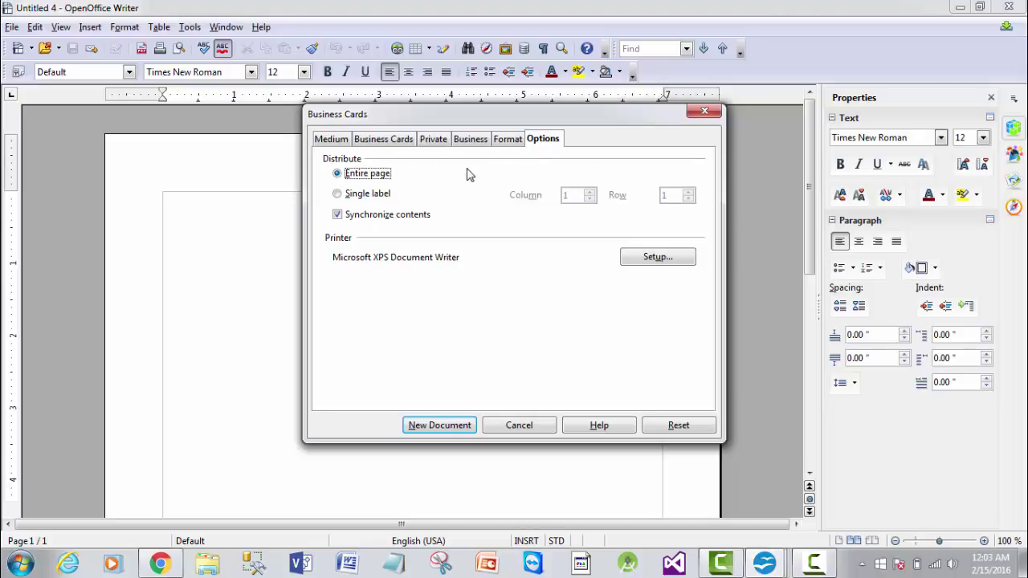
{"action": "left_click", "coordinate": [704, 112]}
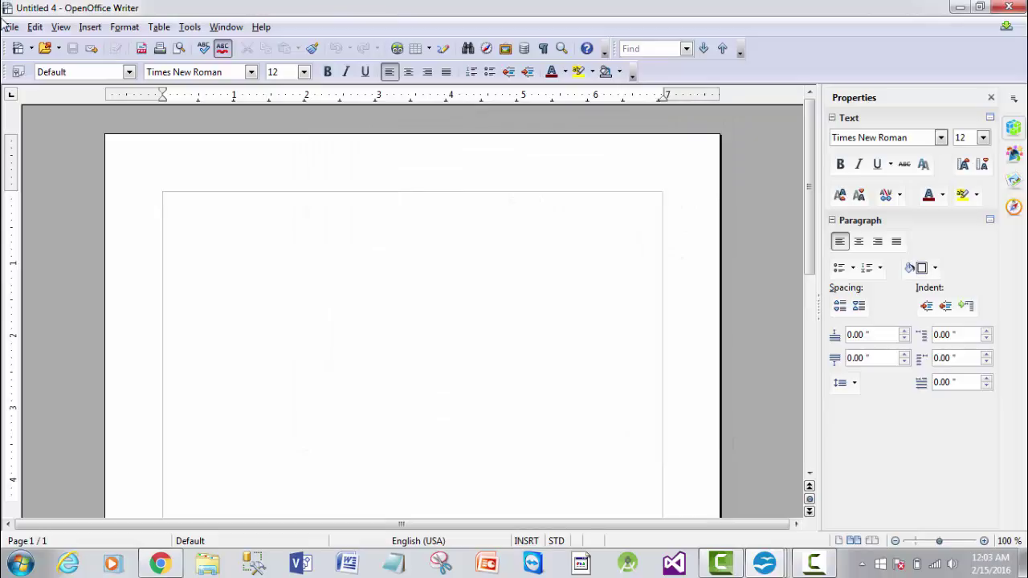